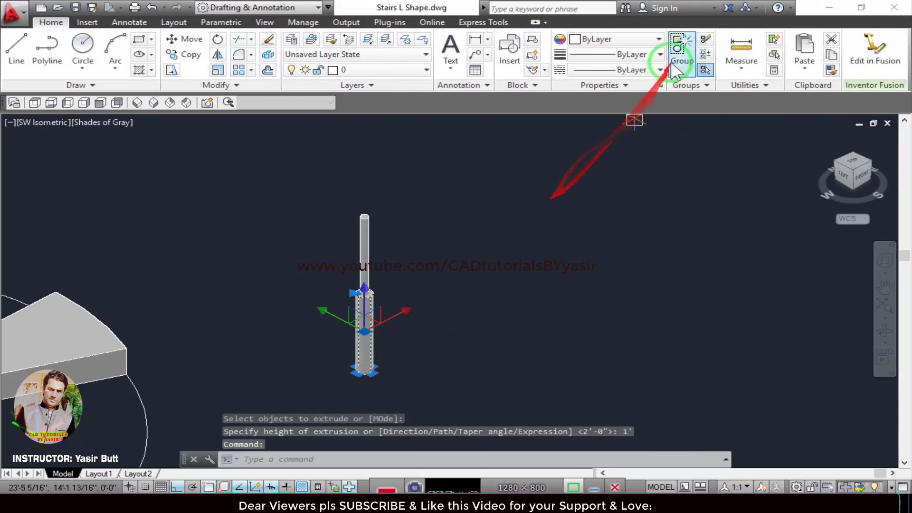
# Set the selected wide lower cylinder's colour to index color 250.
pyautogui.click(639, 39)
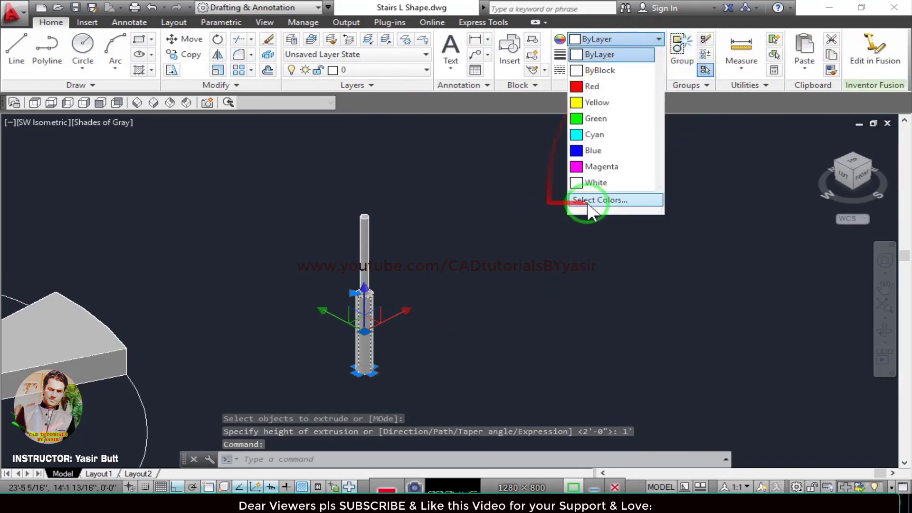
pyautogui.click(600, 200)
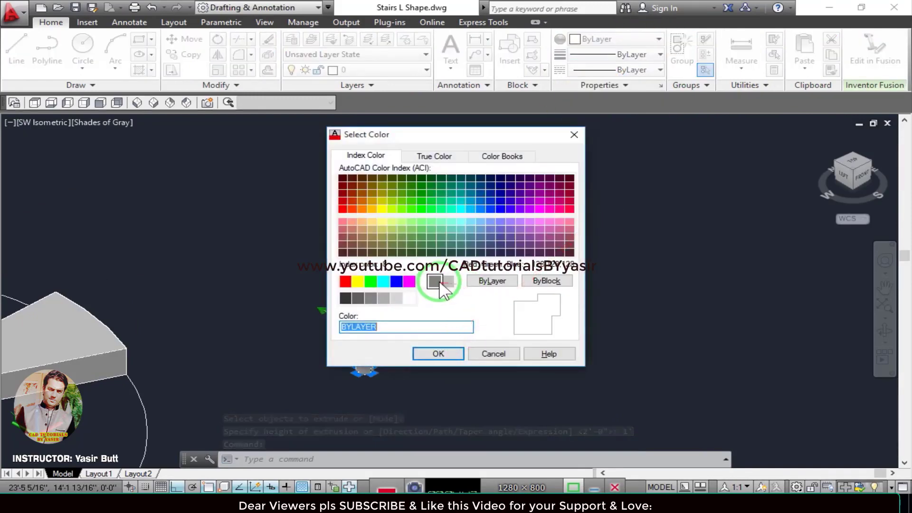
pyautogui.click(351, 299)
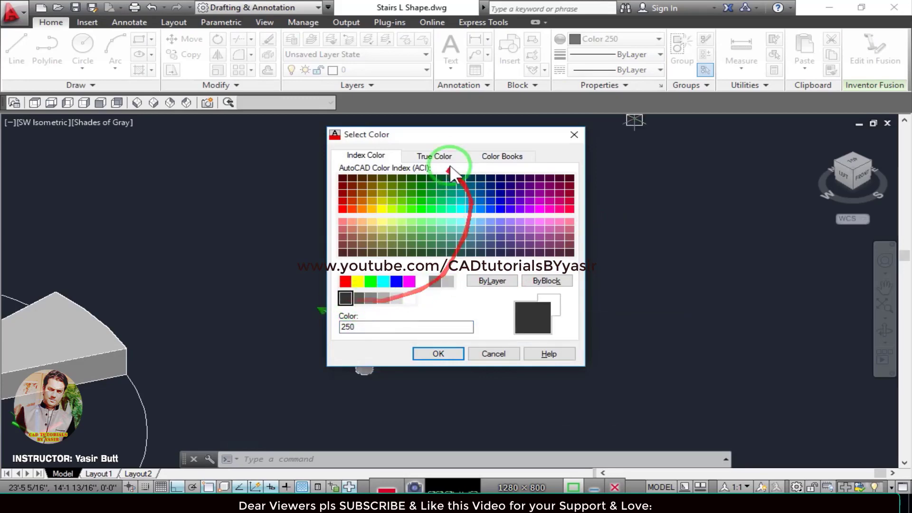
pyautogui.moveTo(432, 135); pyautogui.dragTo(619, 137)
pyautogui.click(623, 356)
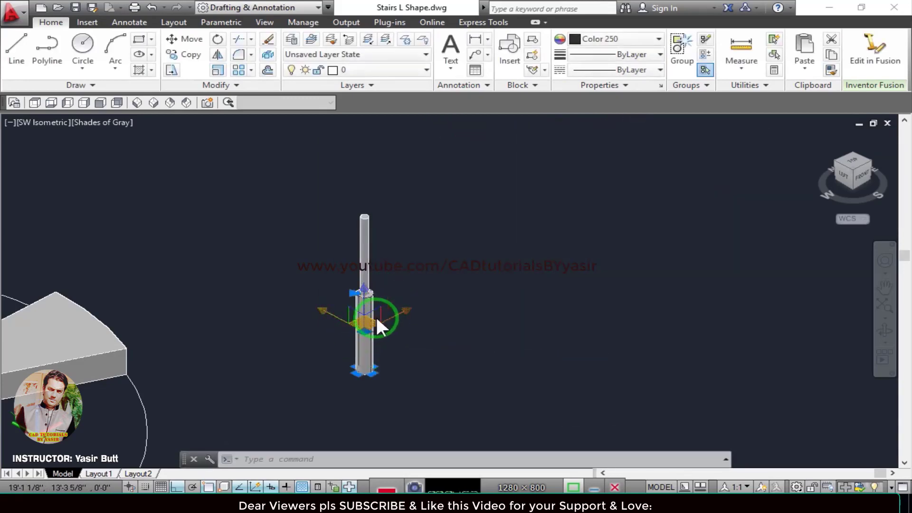
pyautogui.press('Escape')
pyautogui.moveTo(383, 313); pyautogui.dragTo(423, 307, button='middle')
pyautogui.scroll(2, 405, 308)
pyautogui.click(405, 308)
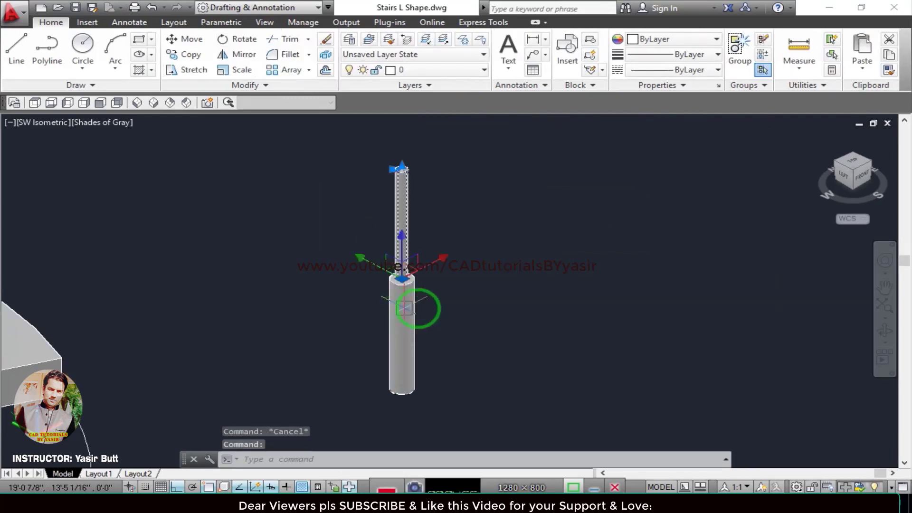
pyautogui.press('Escape')
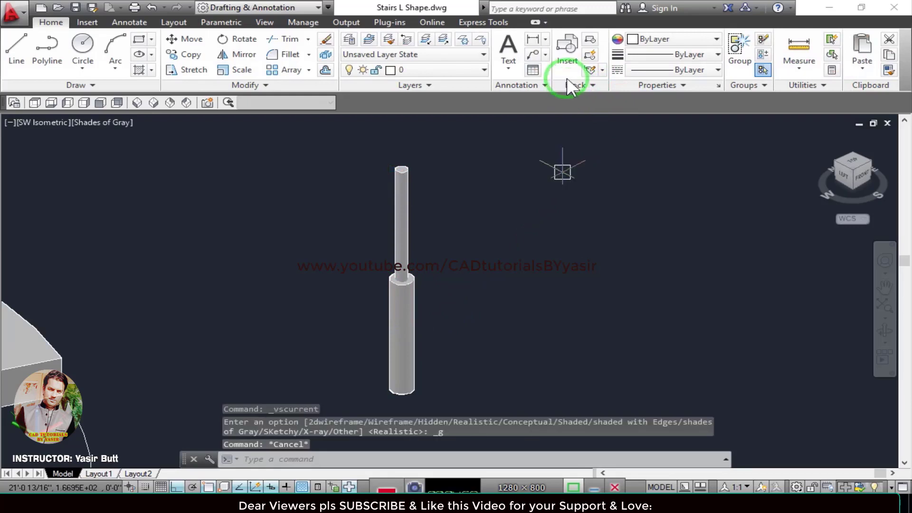
pyautogui.press('alt')
pyautogui.press('Escape')
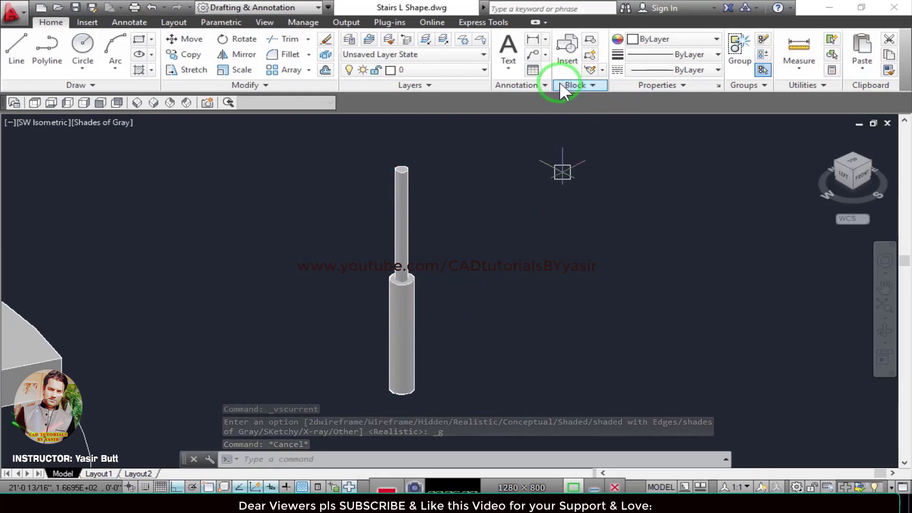
pyautogui.click(630, 40)
pyautogui.click(632, 54)
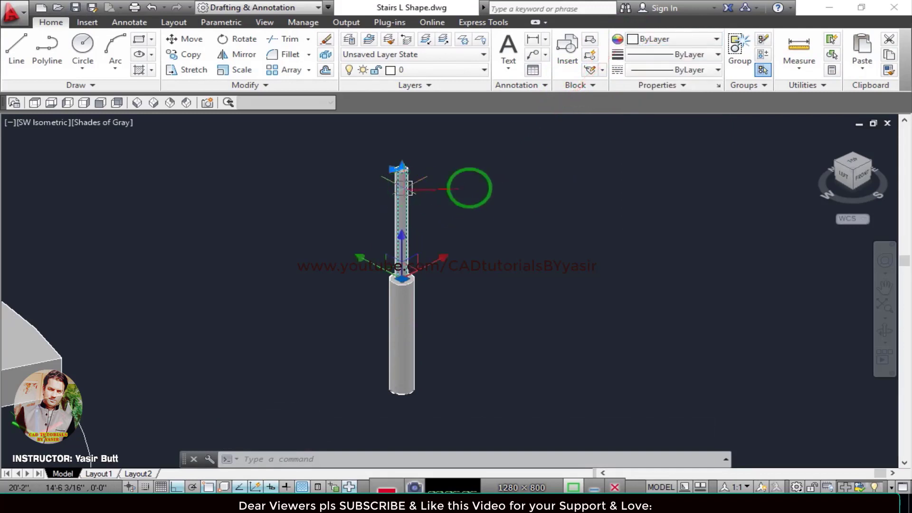
# Set the thin rod's colour to Cyan and switch the viewport's visual style to Realistic.
pyautogui.click(644, 40)
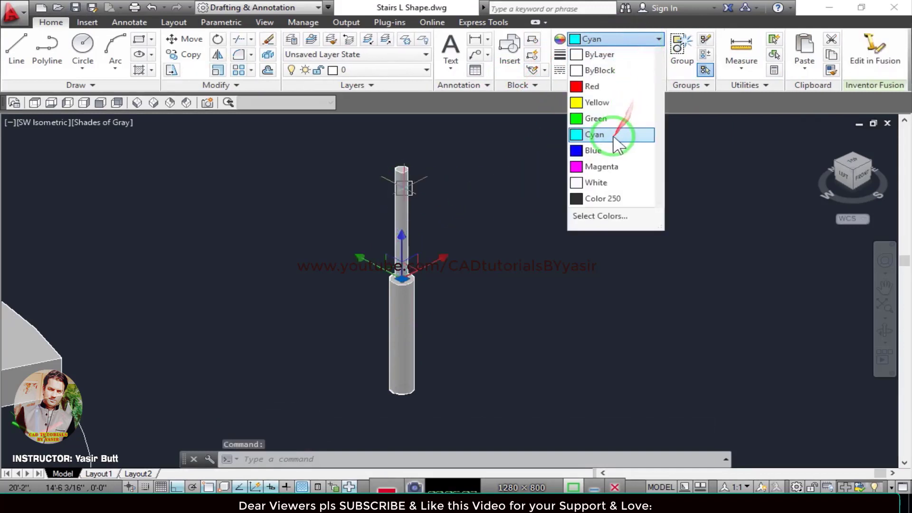
pyautogui.click(631, 133)
pyautogui.press('Escape')
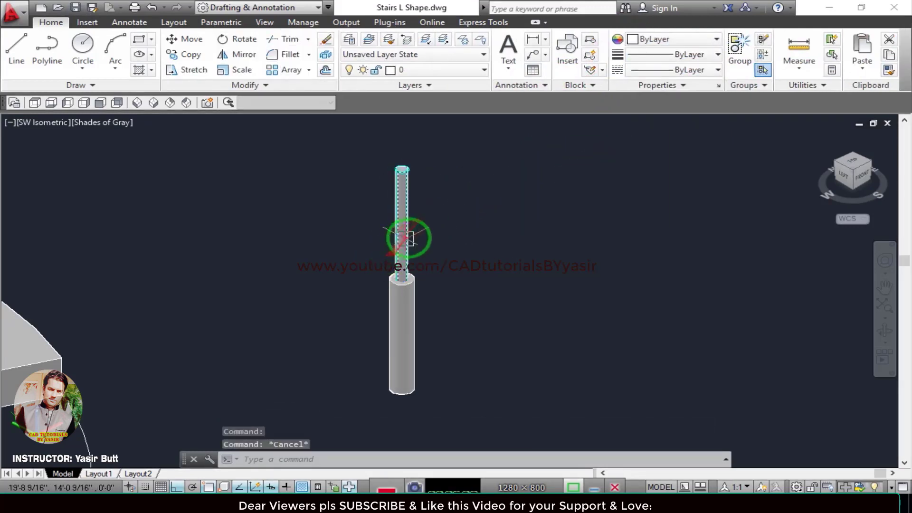
pyautogui.click(94, 125)
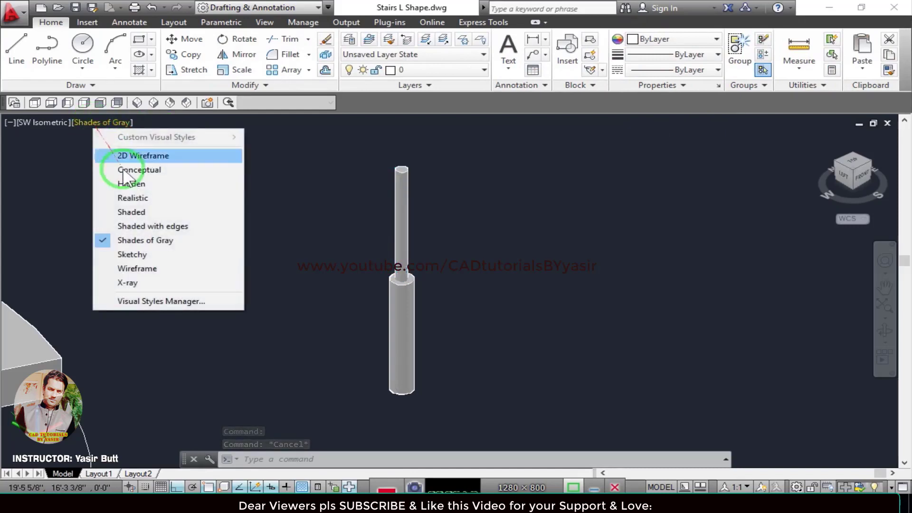
pyautogui.click(137, 198)
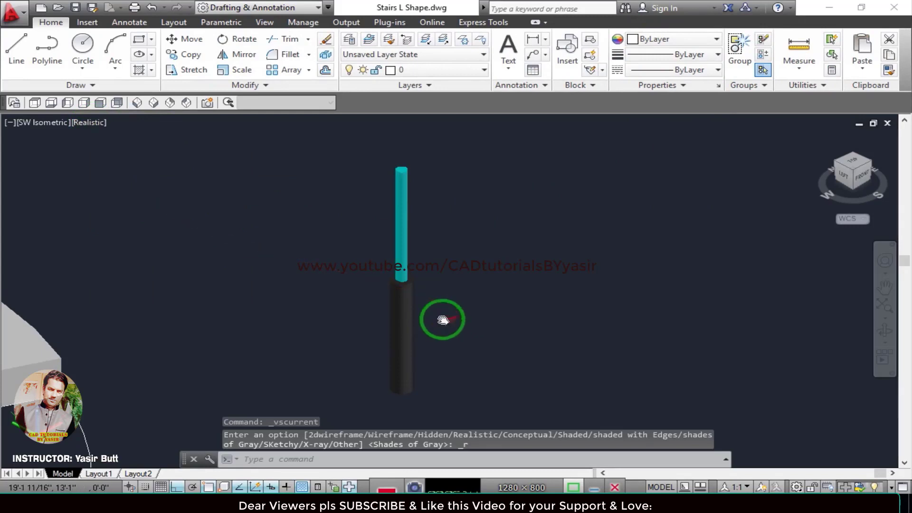
pyautogui.moveTo(442, 319); pyautogui.dragTo(385, 286, button='middle')
pyautogui.scroll(2, 376, 319)
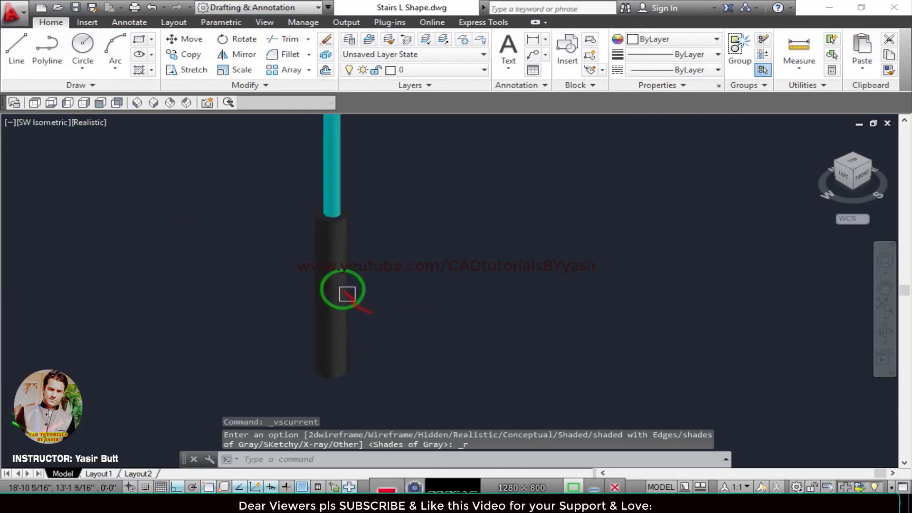
pyautogui.click(341, 269)
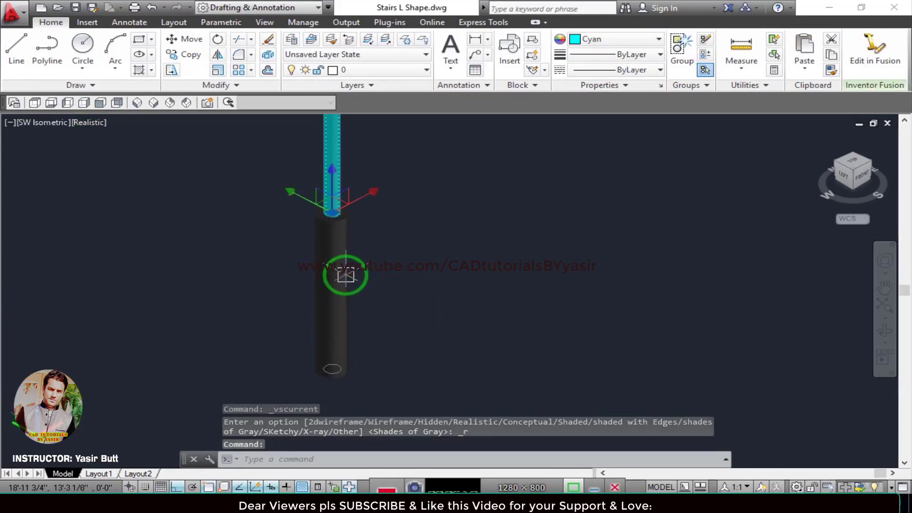
pyautogui.press('Escape')
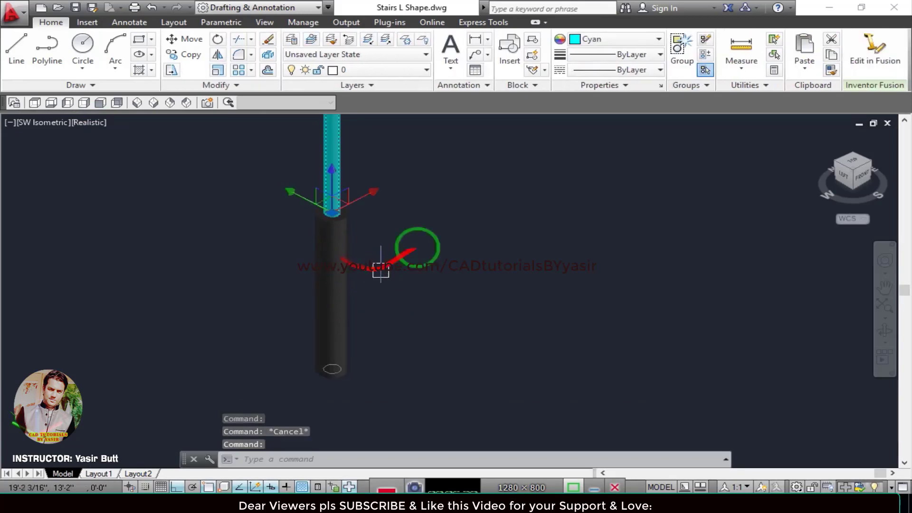
pyautogui.click(600, 39)
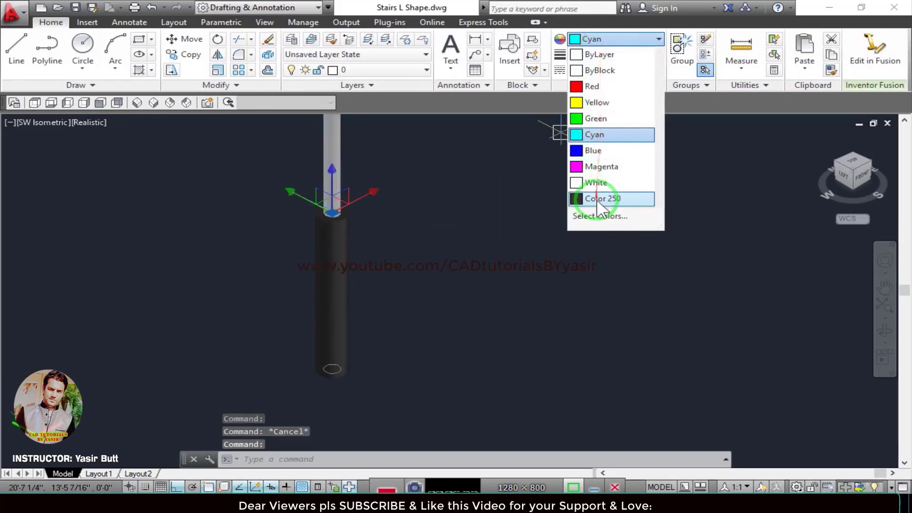
pyautogui.click(601, 216)
pyautogui.press('Escape')
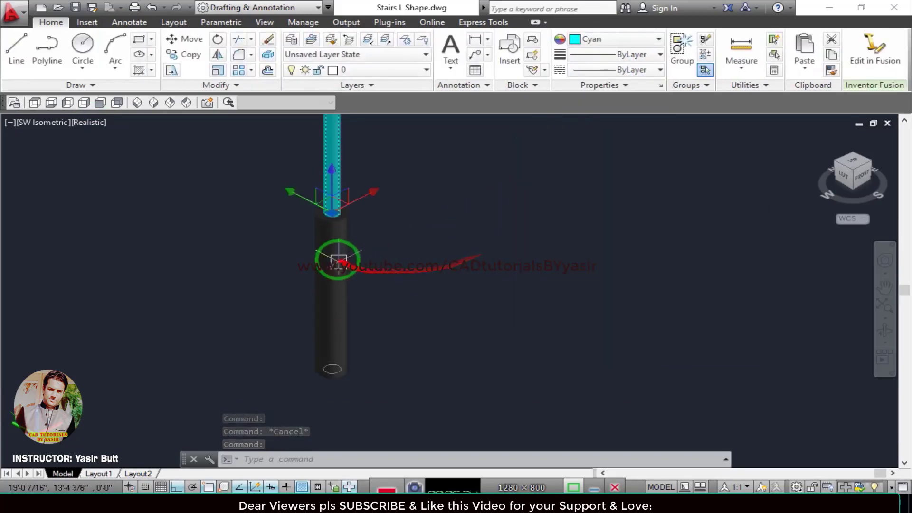
pyautogui.press('Escape')
pyautogui.click(338, 258)
pyautogui.press('Escape')
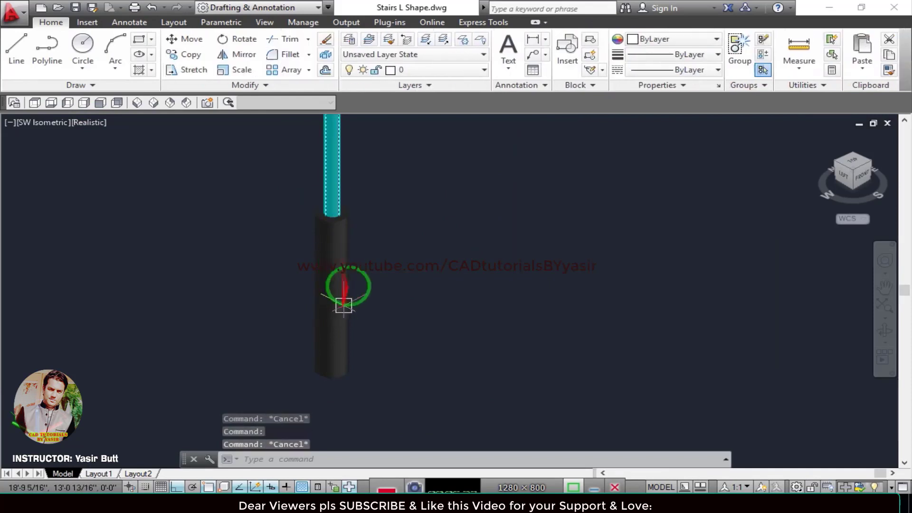
# Set the wide lower cylinder's colour to brown index color 37.
pyautogui.click(348, 231)
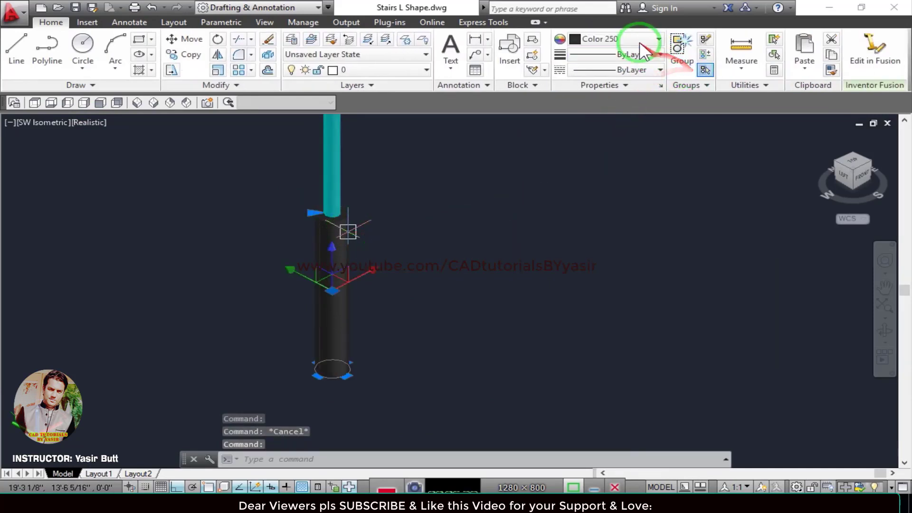
pyautogui.click(626, 41)
pyautogui.click(611, 214)
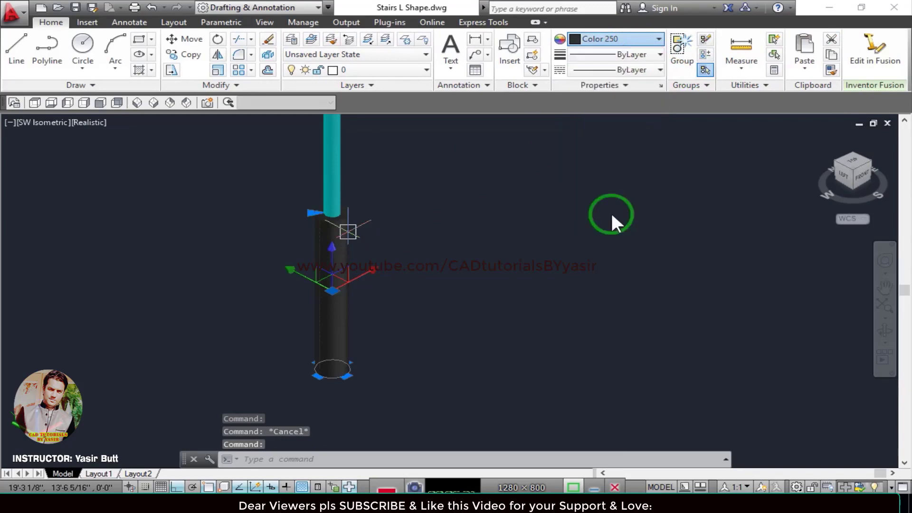
pyautogui.moveTo(611, 138); pyautogui.dragTo(642, 136)
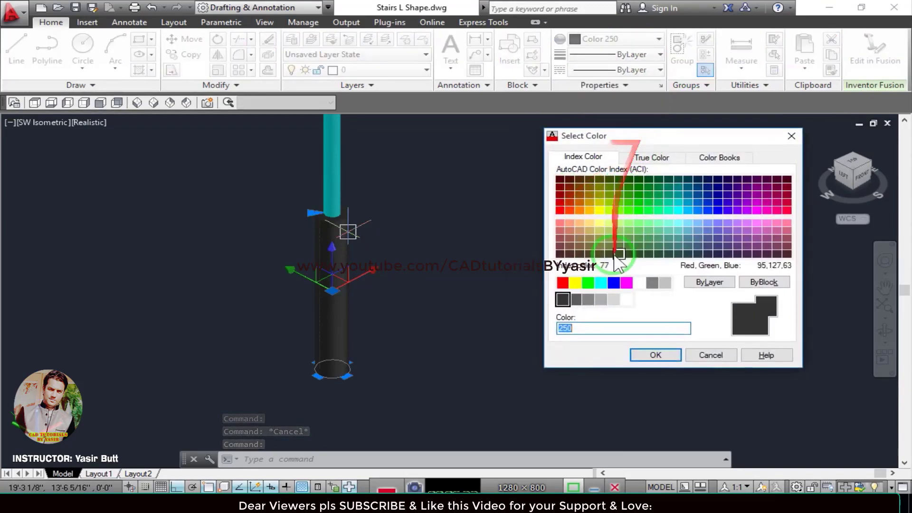
pyautogui.click(579, 244)
pyautogui.click(671, 357)
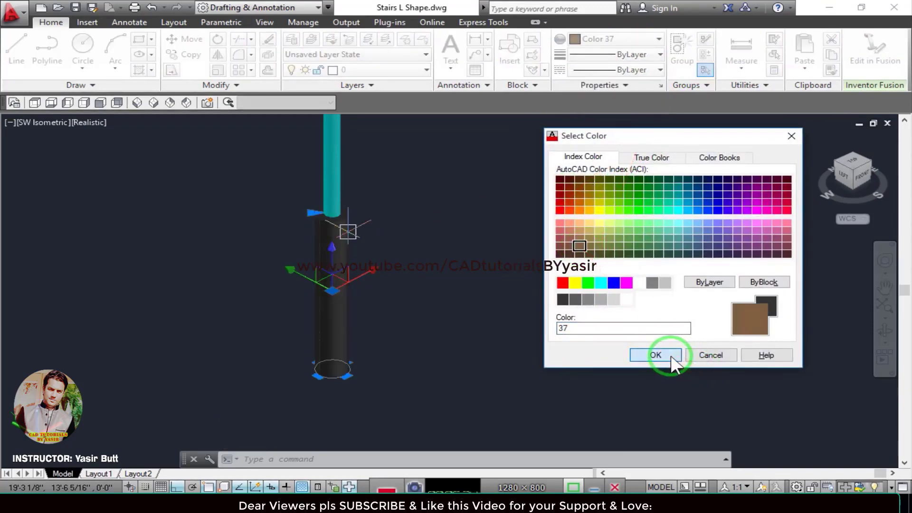
pyautogui.press('Escape')
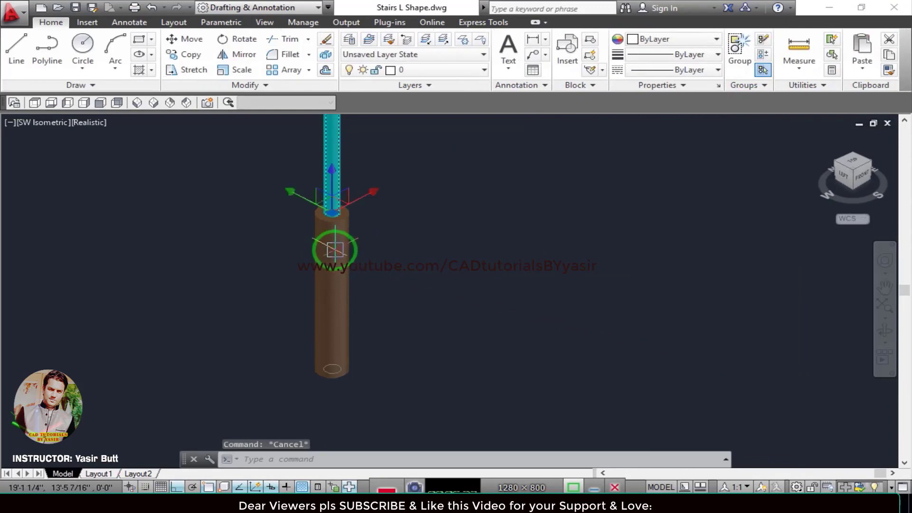
pyautogui.press('Escape')
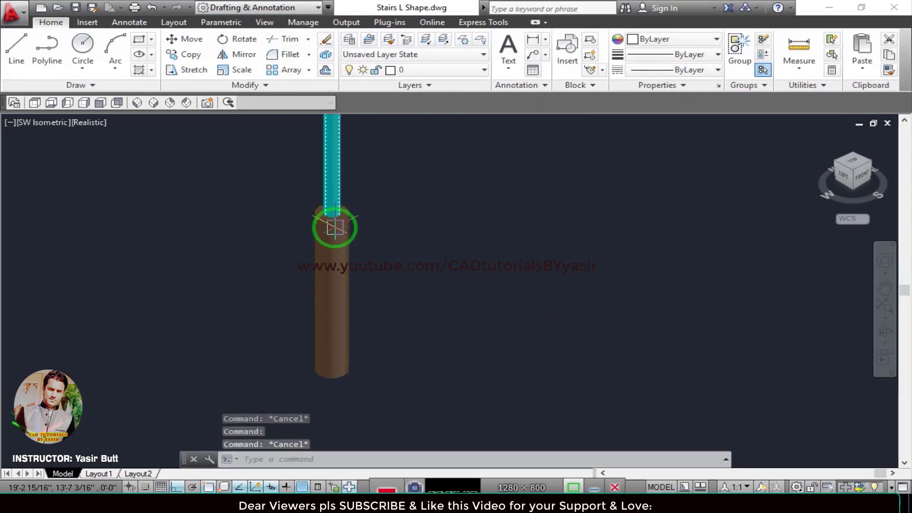
# Move the brown cylinder 1' straight up along the thin rod's vertical axis.
pyautogui.scroll(3, 335, 228)
pyautogui.click(320, 215)
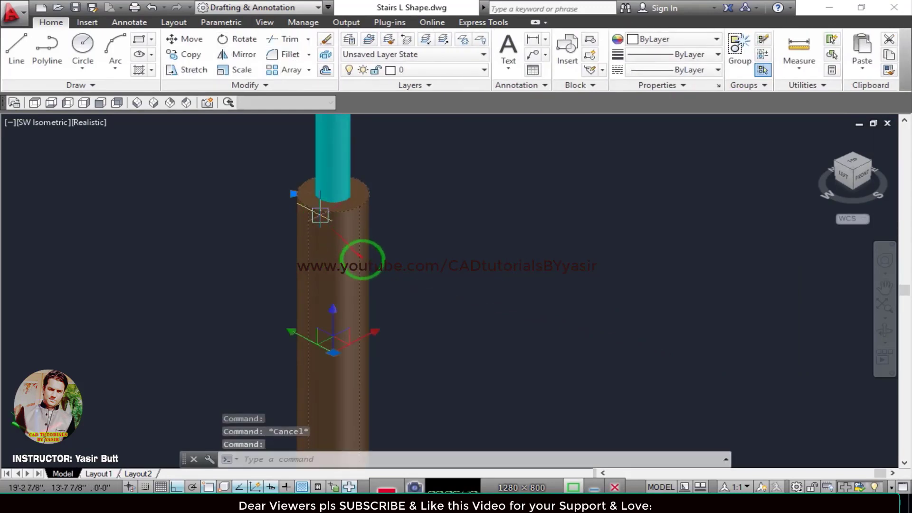
pyautogui.scroll(-2, 319, 216)
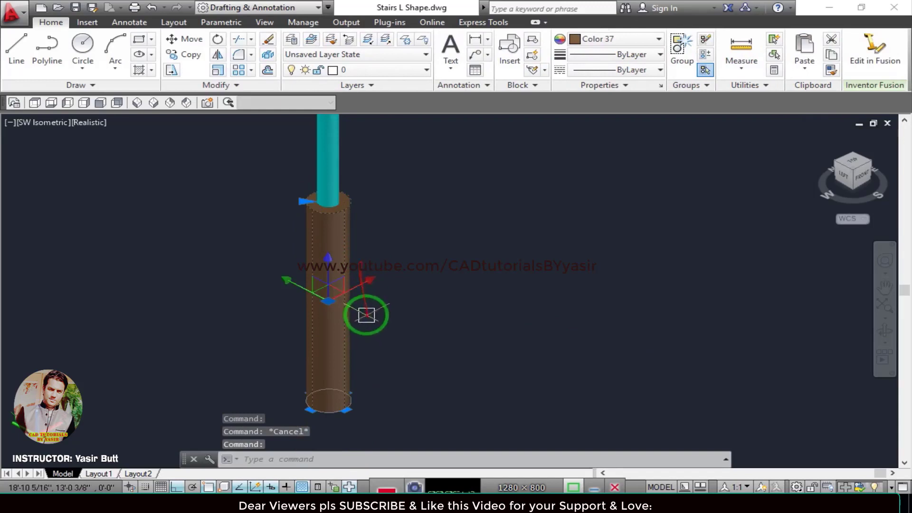
pyautogui.click(330, 270)
pyautogui.write('1')
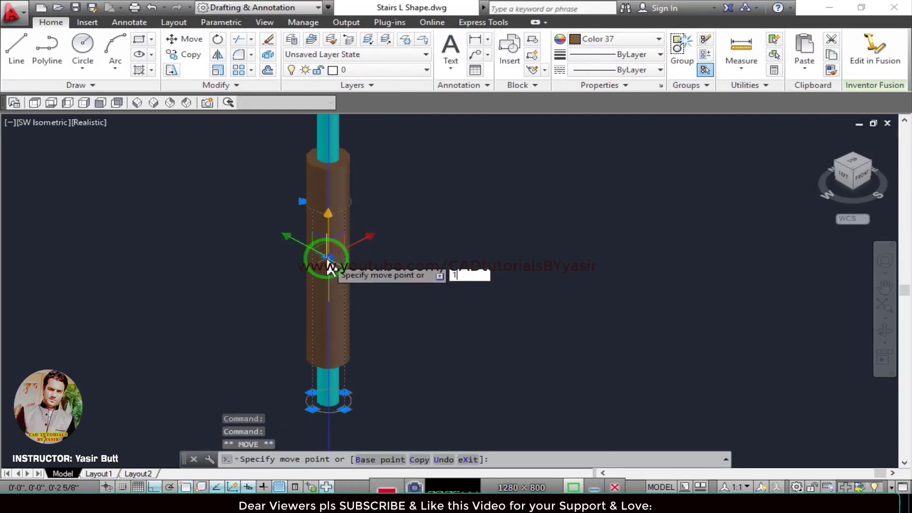
pyautogui.write("'")
pyautogui.press('Return')
pyautogui.scroll(-2, 361, 282)
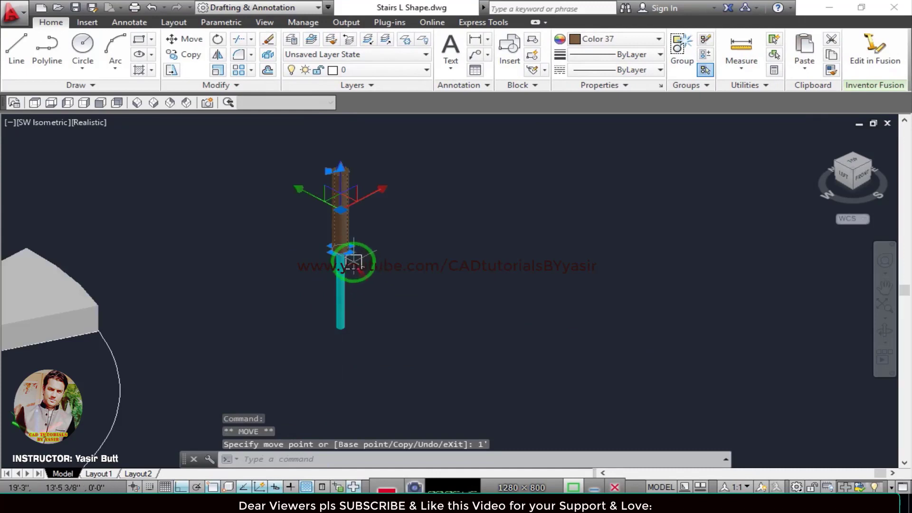
# Move the brown cylinder 6 inches straight down along the thin rod and deselect it.
pyautogui.scroll(3, 353, 261)
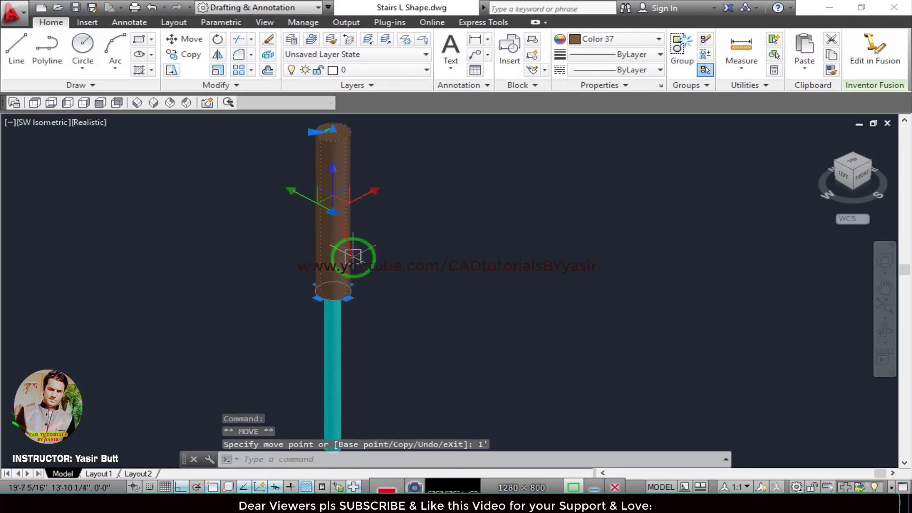
pyautogui.click(333, 175)
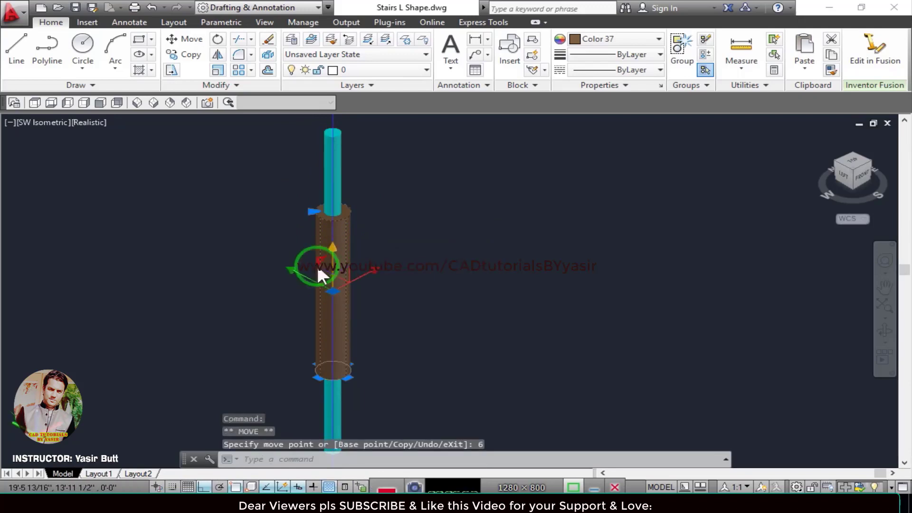
pyautogui.write('6')
pyautogui.press('Return')
pyautogui.press('Escape')
# Combine the cyan rod and the brown cylinder into an unnamed group.
pyautogui.moveTo(363, 324); pyautogui.dragTo(638, 310, button='middle')
pyautogui.scroll(-2, 418, 338)
pyautogui.click(639, 226)
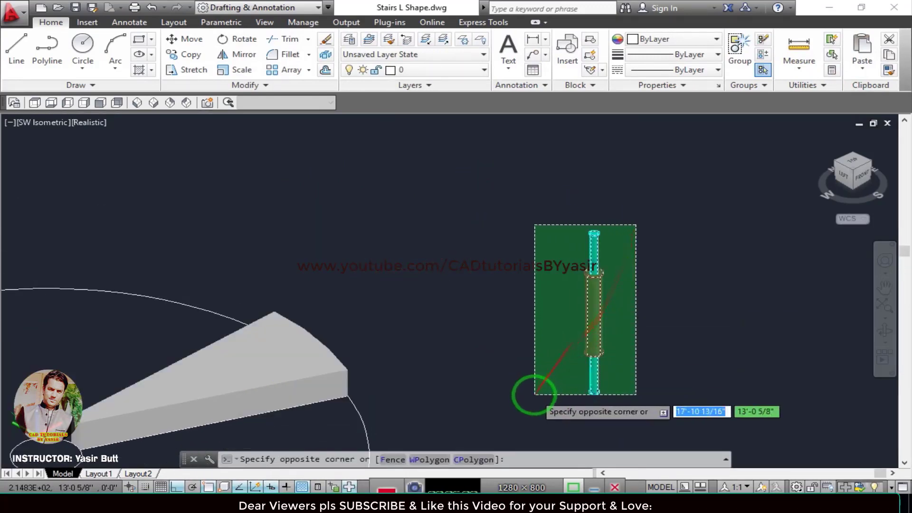
pyautogui.click(535, 391)
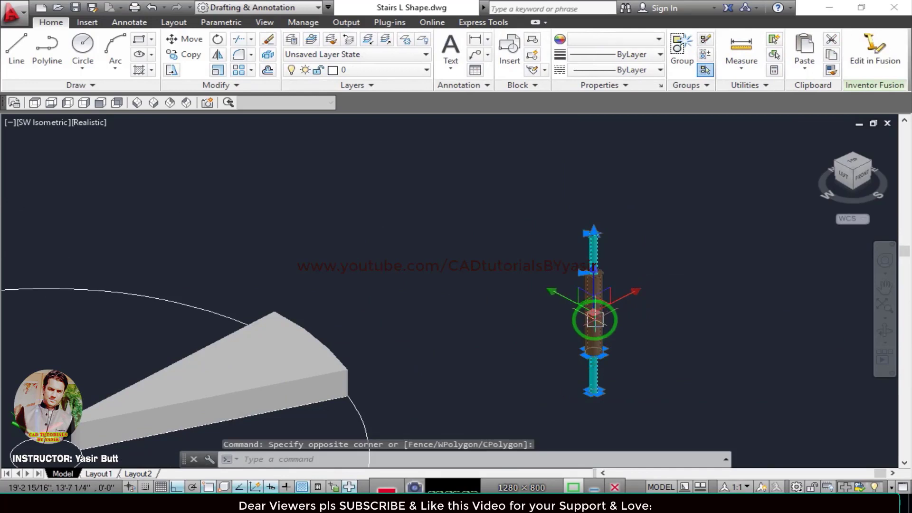
pyautogui.write('G')
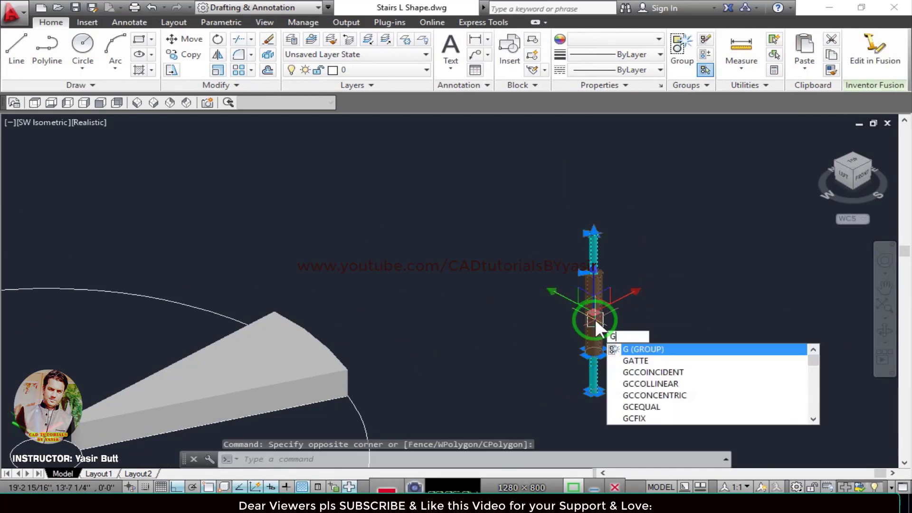
pyautogui.press('Return')
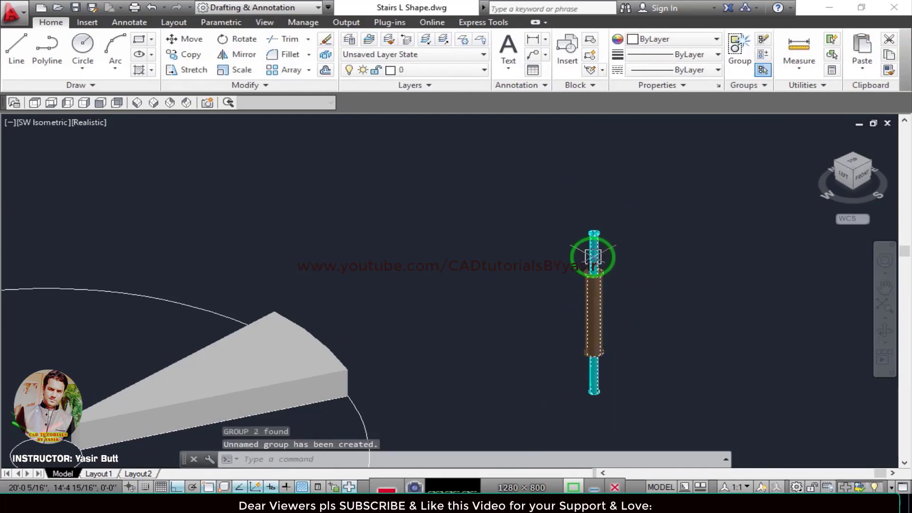
pyautogui.press('Escape')
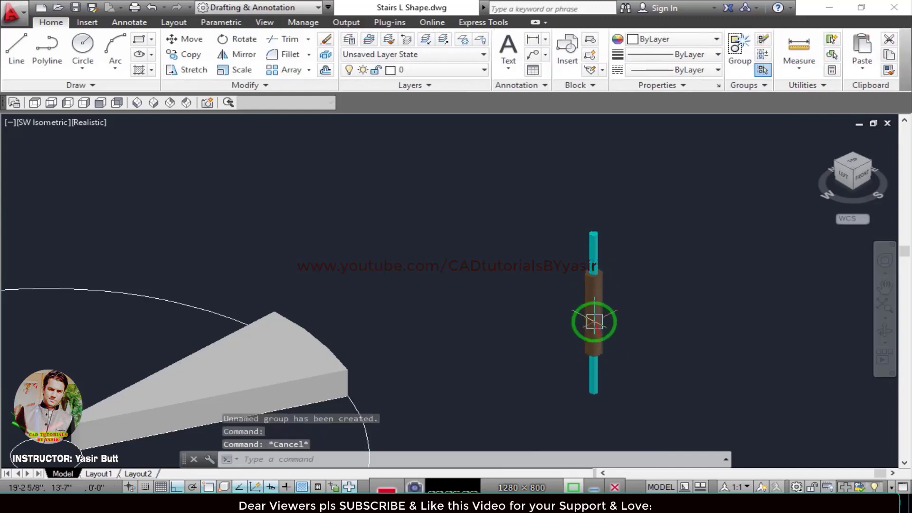
# Move the baluster group by its rod's bottom centre onto the midpoint of the wedge tread's curved outer top edge.
pyautogui.click(594, 326)
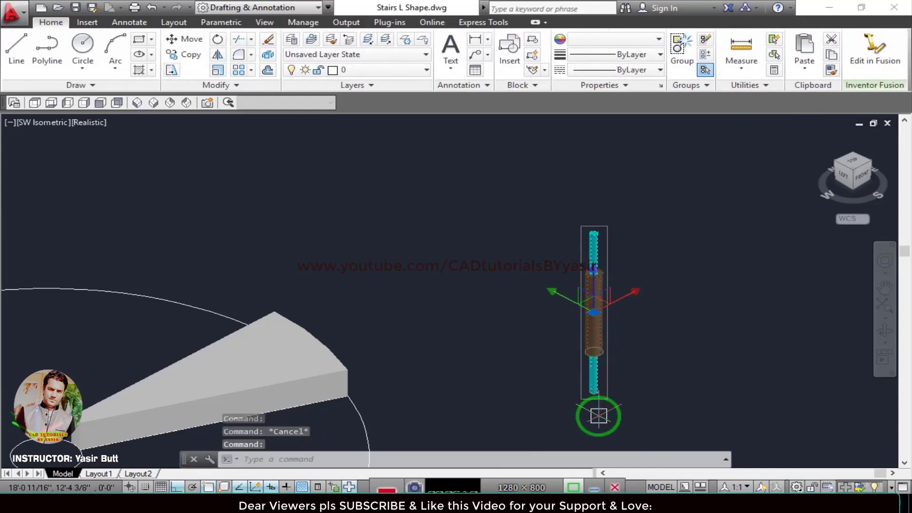
pyautogui.press('Return')
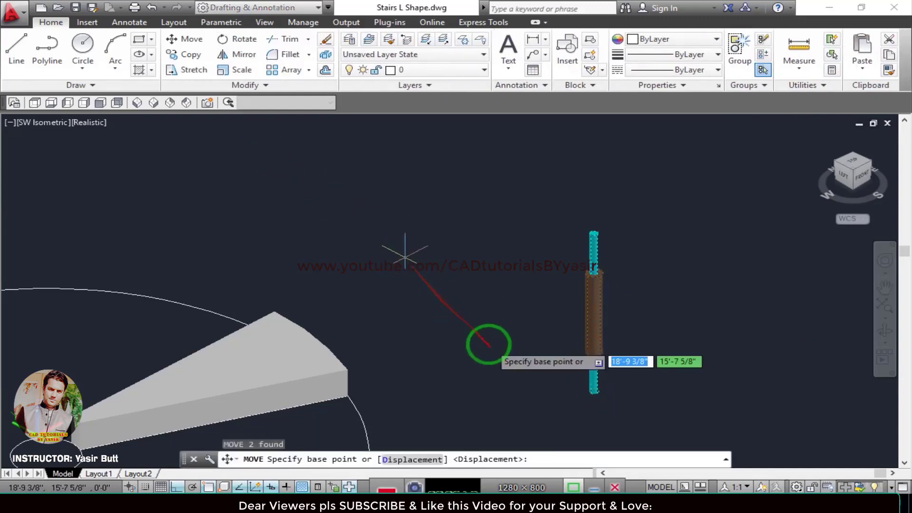
pyautogui.scroll(5, 576, 407)
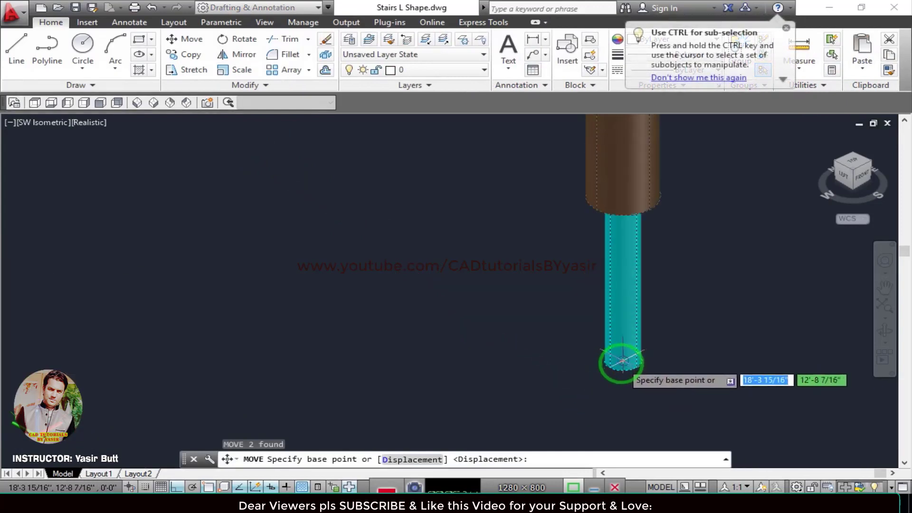
pyautogui.click(624, 354)
pyautogui.scroll(-4, 235, 245)
pyautogui.scroll(5, 234, 252)
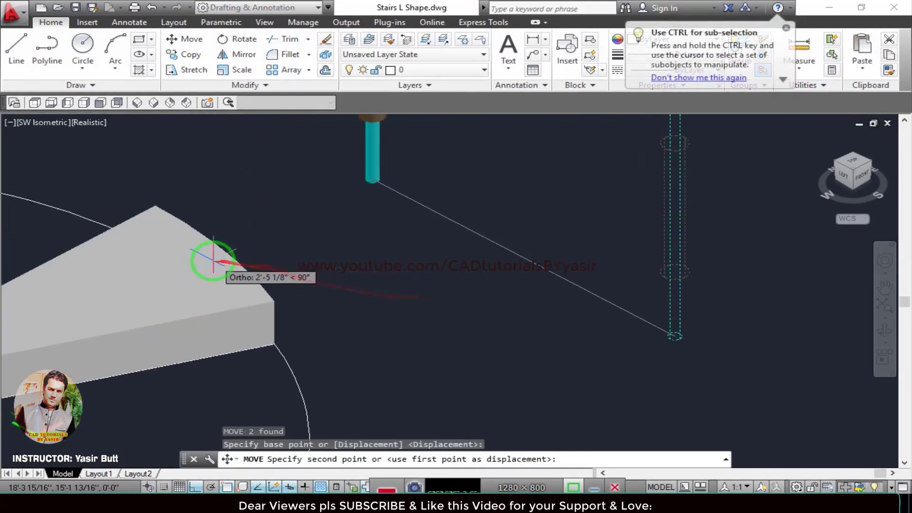
pyautogui.press('F8')
pyautogui.scroll(3, 184, 256)
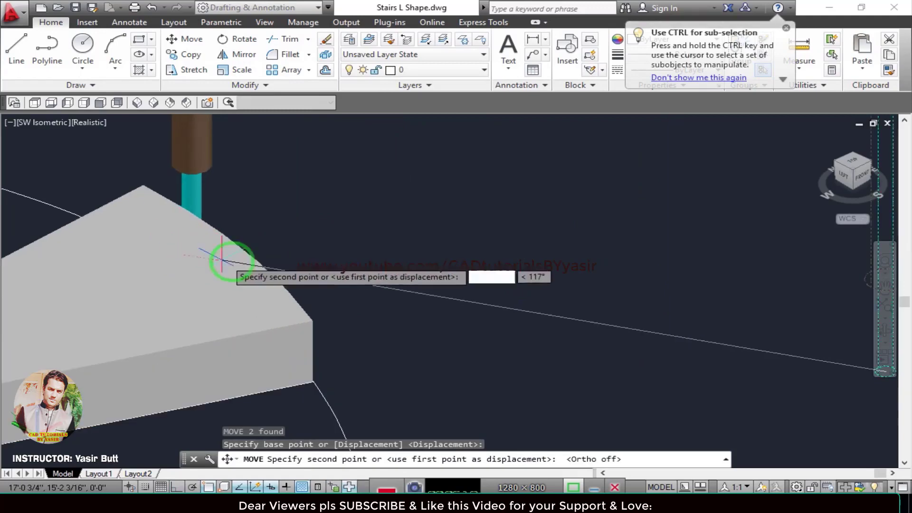
pyautogui.scroll(-4, 265, 272)
pyautogui.keyDown('shift'); pyautogui.moveTo(346, 283); pyautogui.dragTo(240, 298, button='middle'); pyautogui.keyUp('shift')
pyautogui.press('F8')
pyautogui.scroll(2, 307, 290)
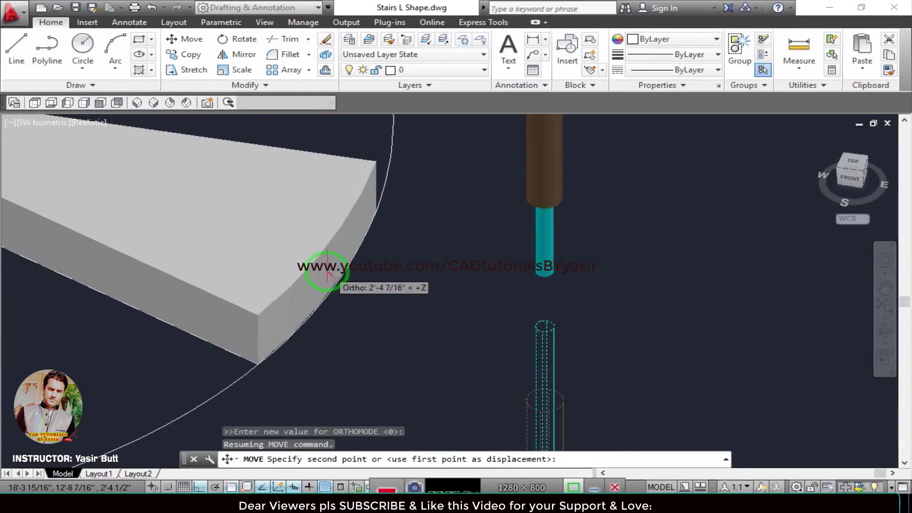
pyautogui.click(325, 246)
# Shift the baluster group slightly inward from the tread's curved outer edge and deselect it.
pyautogui.scroll(5, 325, 246)
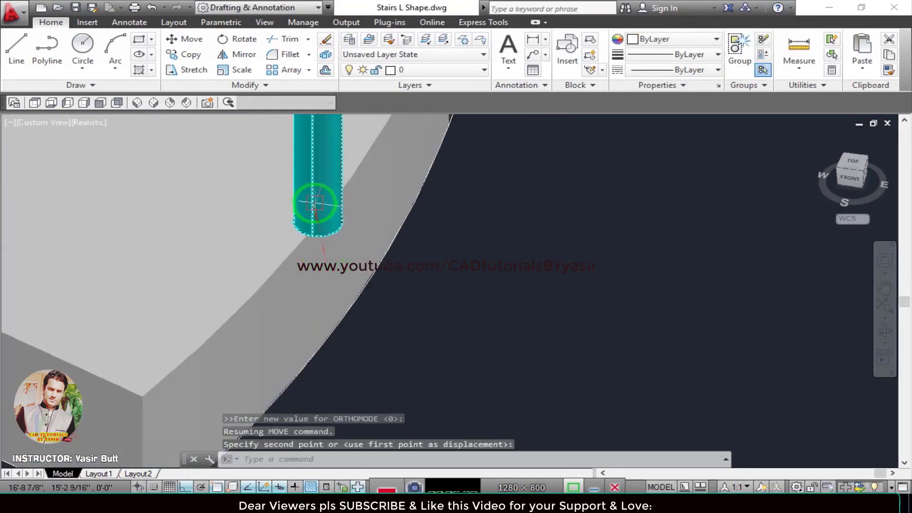
pyautogui.click(314, 203)
pyautogui.scroll(-6, 326, 363)
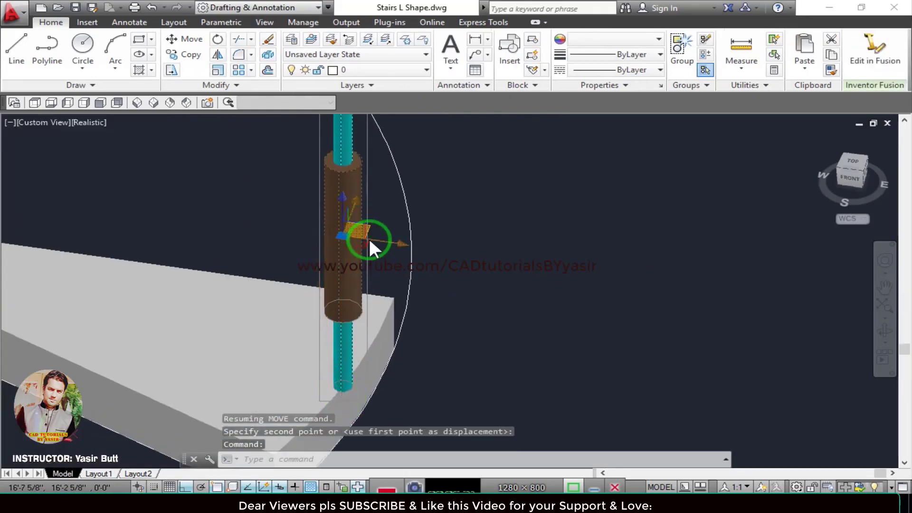
pyautogui.click(370, 242)
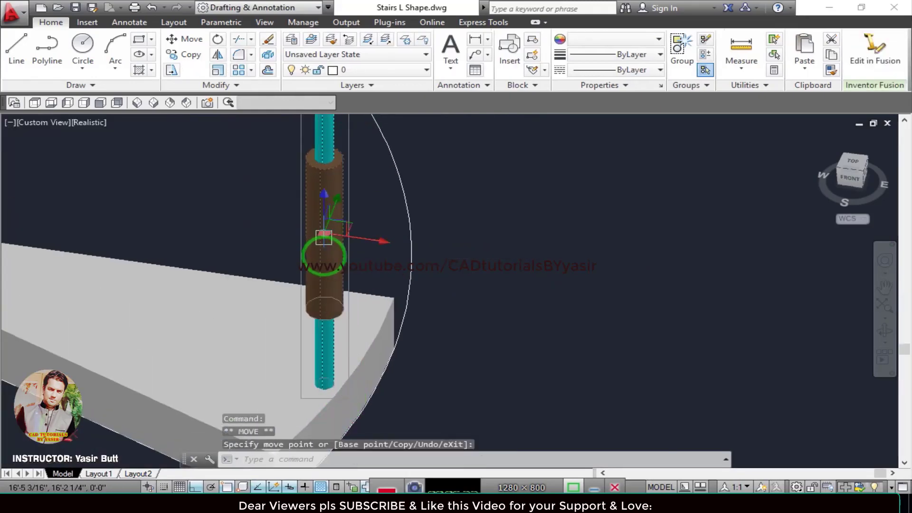
pyautogui.press('Escape')
pyautogui.scroll(3, 333, 361)
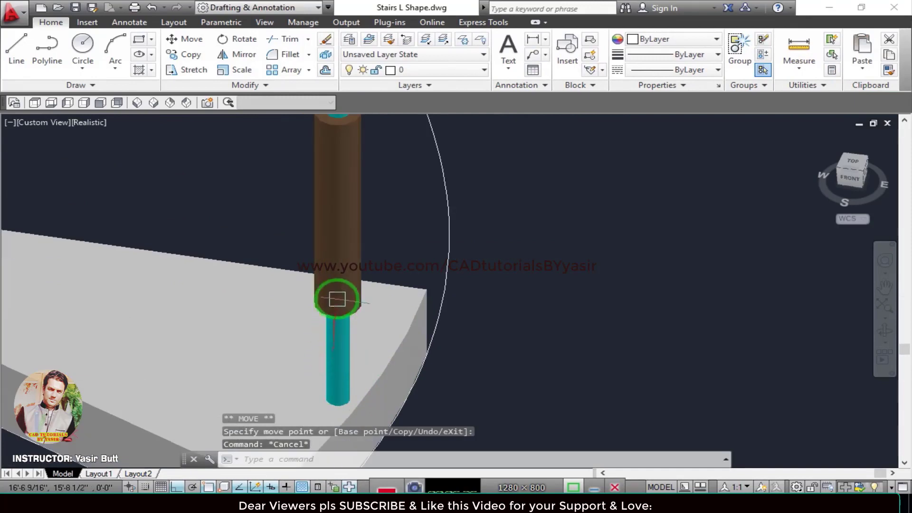
pyautogui.click(333, 290)
pyautogui.click(339, 193)
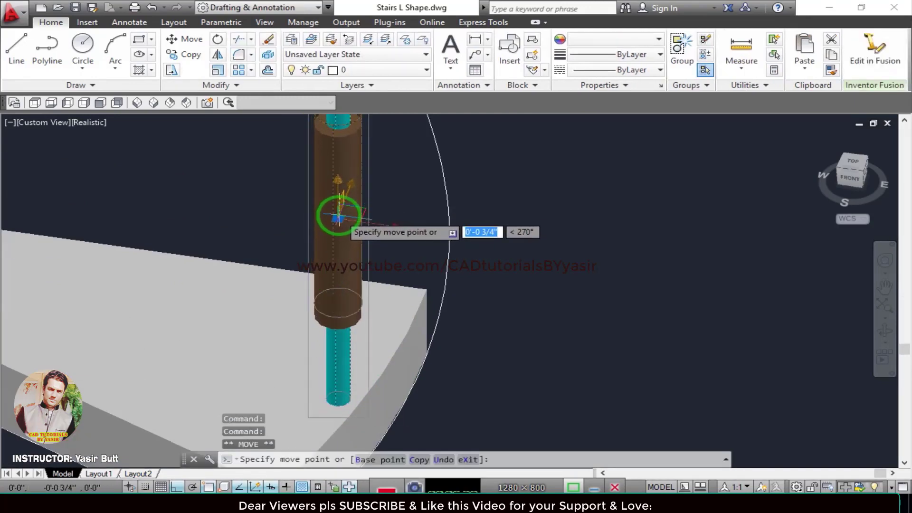
pyautogui.press('F8')
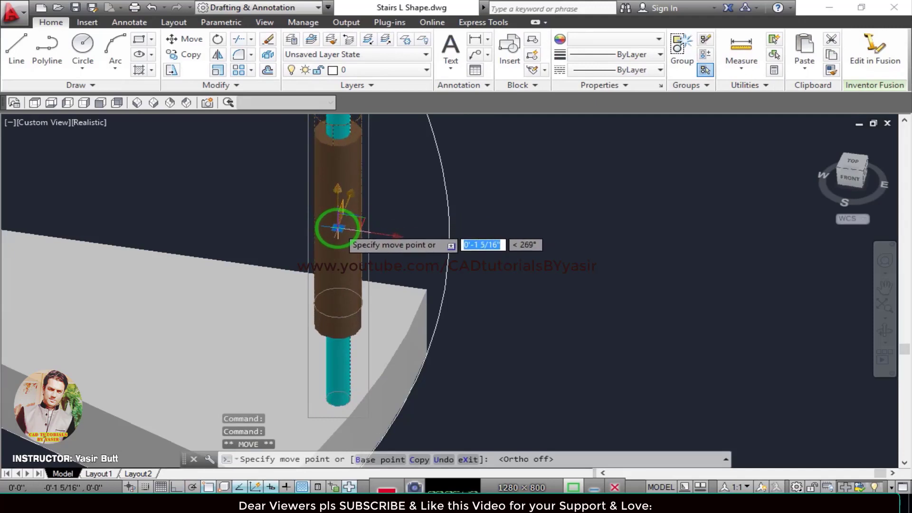
pyautogui.scroll(3, 377, 350)
pyautogui.press('Escape')
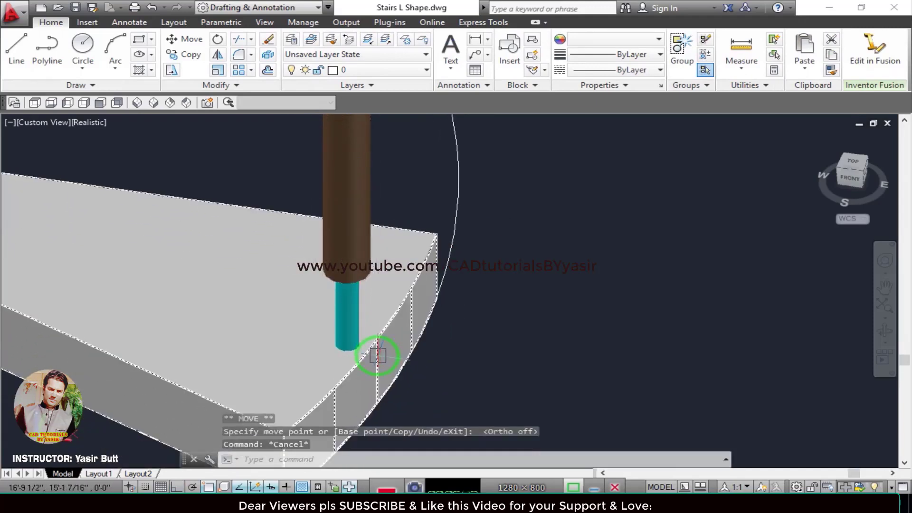
# Save the drawing with the baluster placed on the tread.
pyautogui.scroll(-2, 385, 364)
pyautogui.scroll(-4, 394, 344)
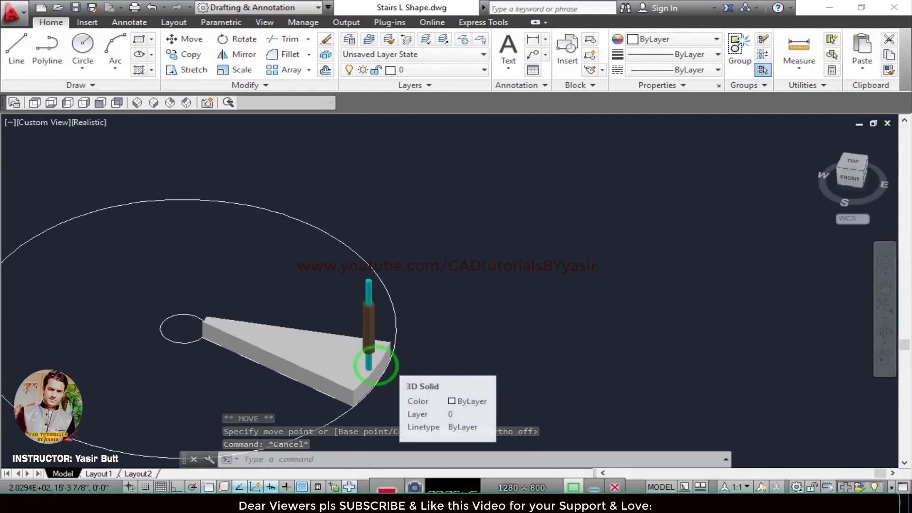
pyautogui.hotkey('ctrl', 's')
# Set the wedge tread's colour to green index color 110 and save the drawing.
pyautogui.moveTo(349, 353); pyautogui.dragTo(406, 349, button='middle')
pyautogui.click(375, 354)
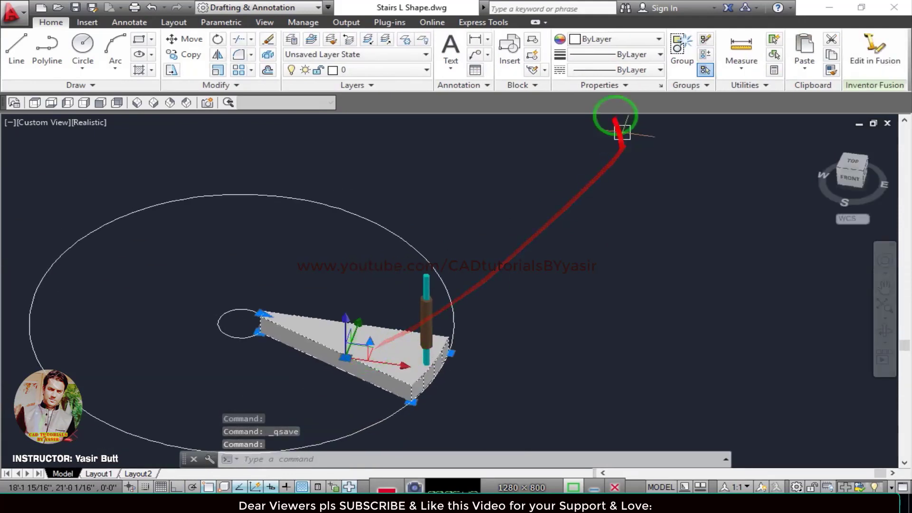
pyautogui.click(594, 40)
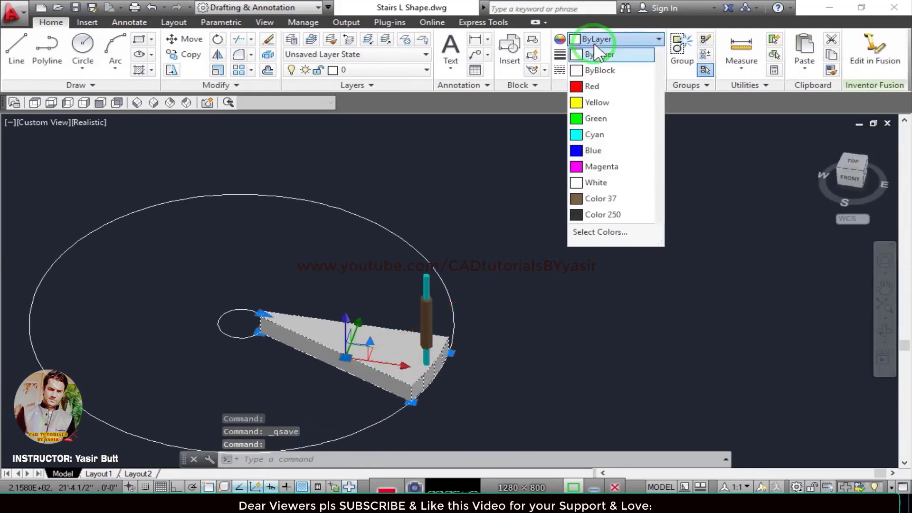
pyautogui.click(600, 232)
pyautogui.click(589, 210)
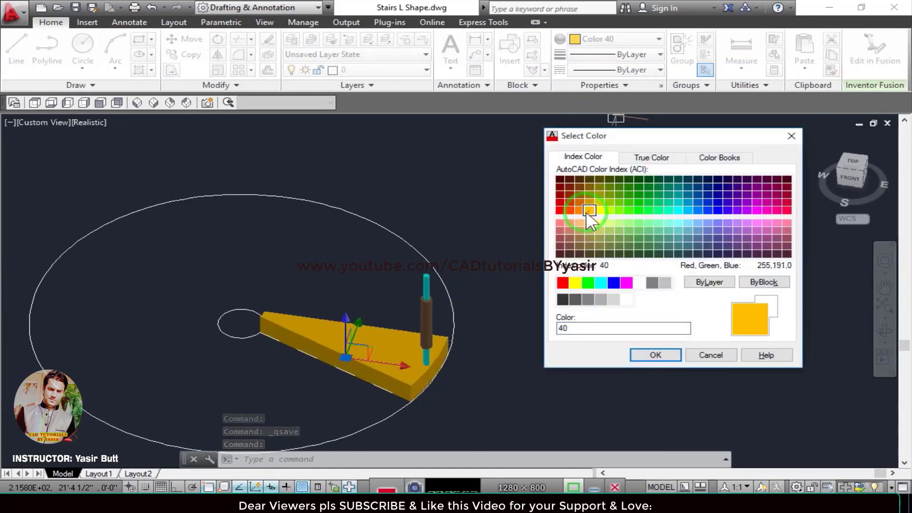
pyautogui.click(659, 210)
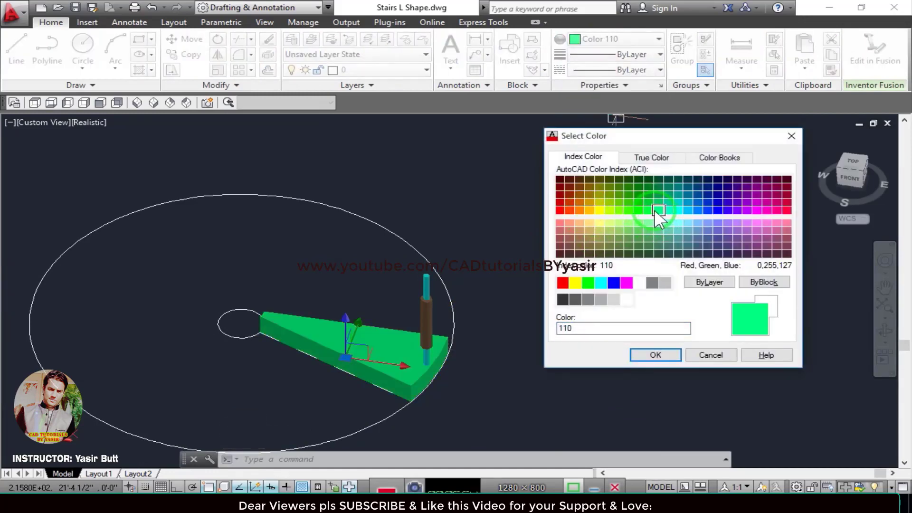
pyautogui.click(653, 354)
pyautogui.press('Escape')
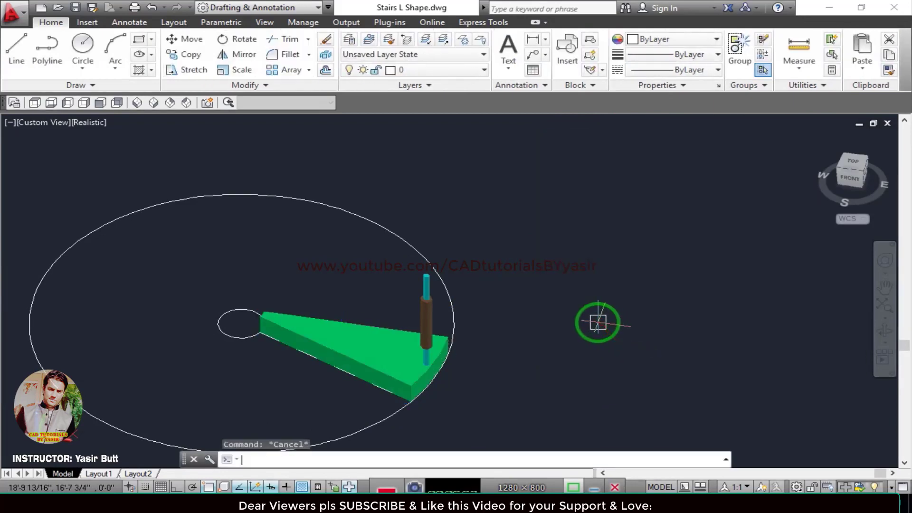
pyautogui.hotkey('ctrl', 's')
# Combine the baluster and the green tread into an unnamed group and save the drawing.
pyautogui.moveTo(483, 315)
pyautogui.mouseDown(button='middle')
pyautogui.moveTo(536, 293)
pyautogui.moveTo(612, 291)
pyautogui.mouseUp(button='middle')
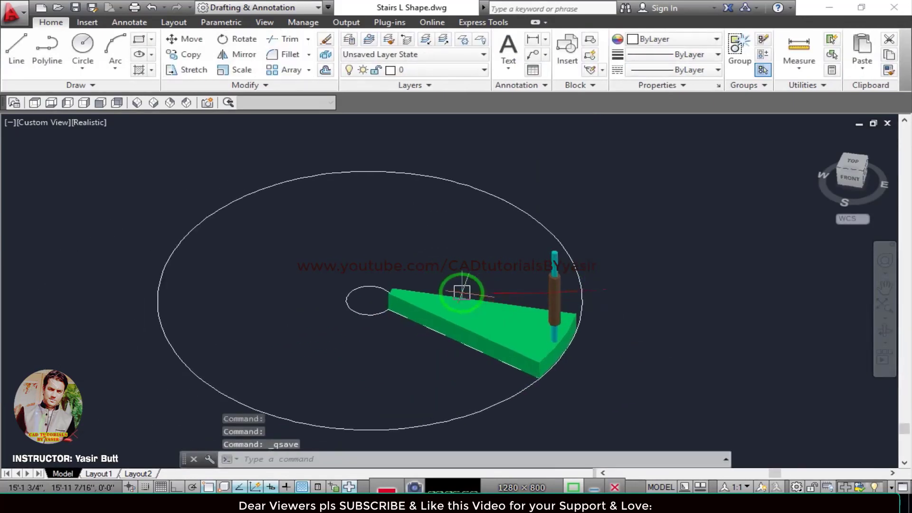
pyautogui.scroll(2, 463, 291)
pyautogui.moveTo(464, 291); pyautogui.dragTo(478, 222, button='middle')
pyautogui.scroll(-2, 489, 252)
pyautogui.scroll(3, 542, 281)
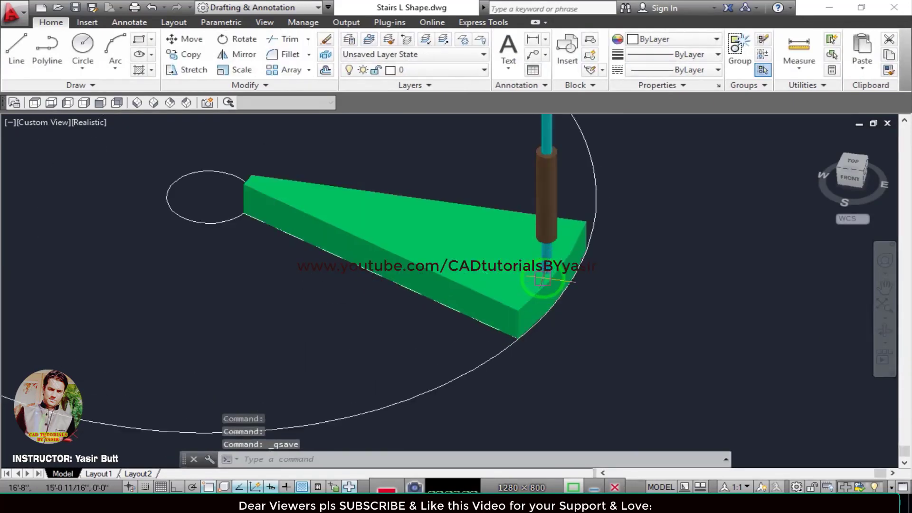
pyautogui.scroll(-2, 542, 247)
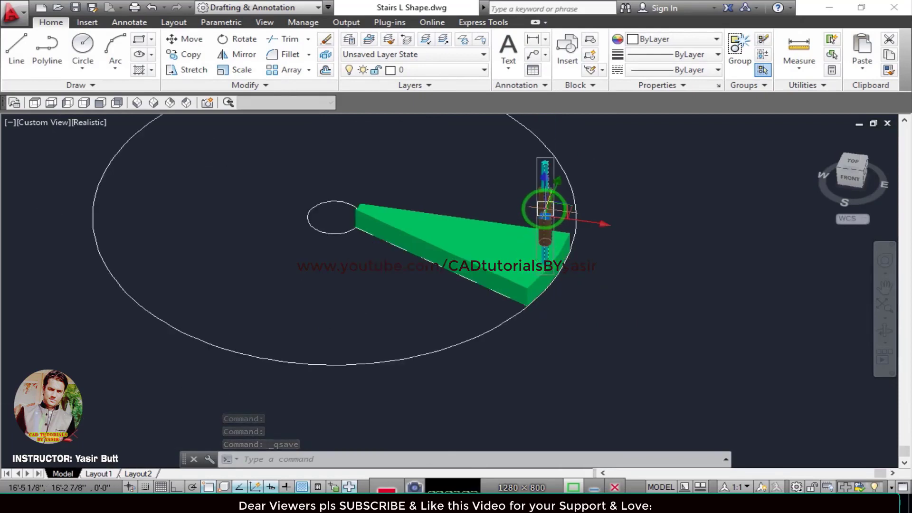
pyautogui.click(468, 250)
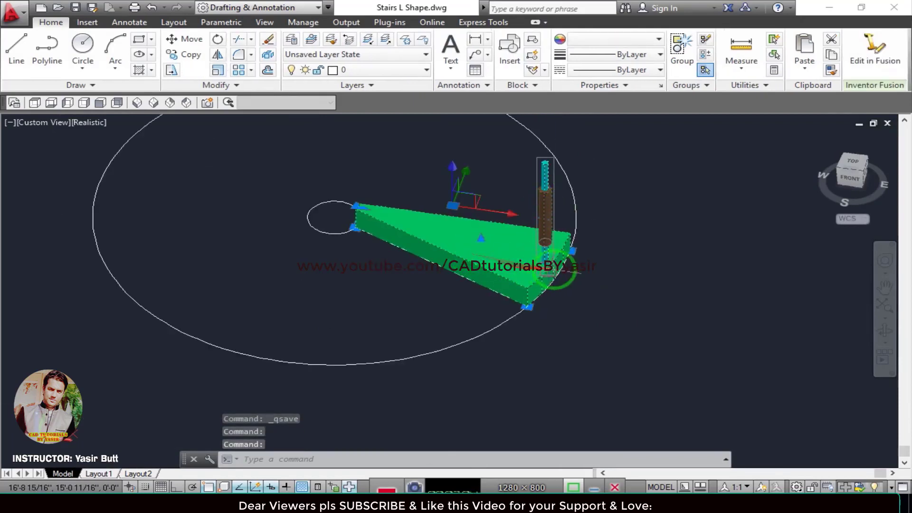
pyautogui.press('Return')
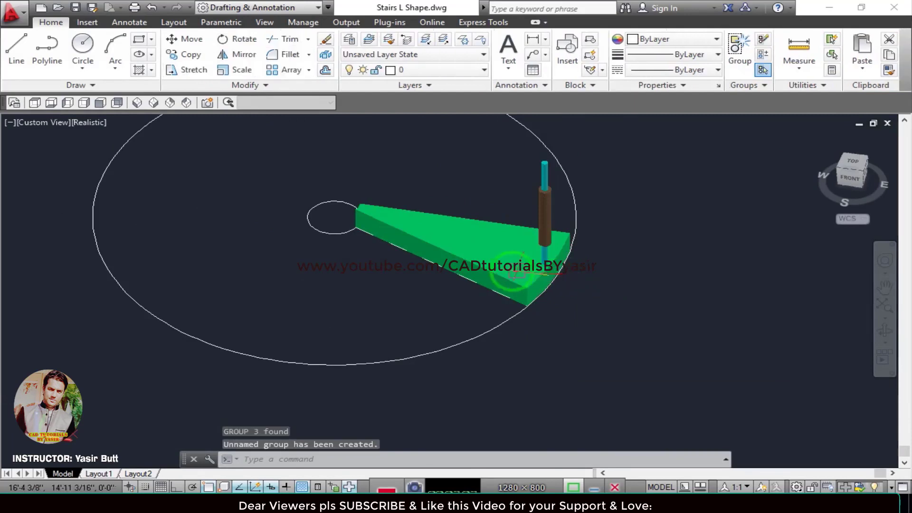
pyautogui.press('Escape')
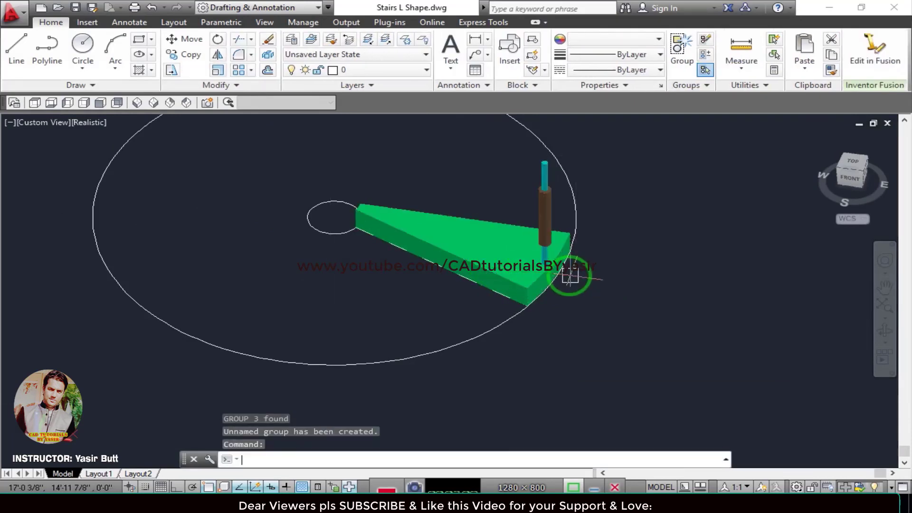
pyautogui.hotkey('ctrl', 's')
# Extrude the small inner circle 14' upward as the central column and save the drawing.
pyautogui.moveTo(440, 261); pyautogui.dragTo(499, 308, button='middle')
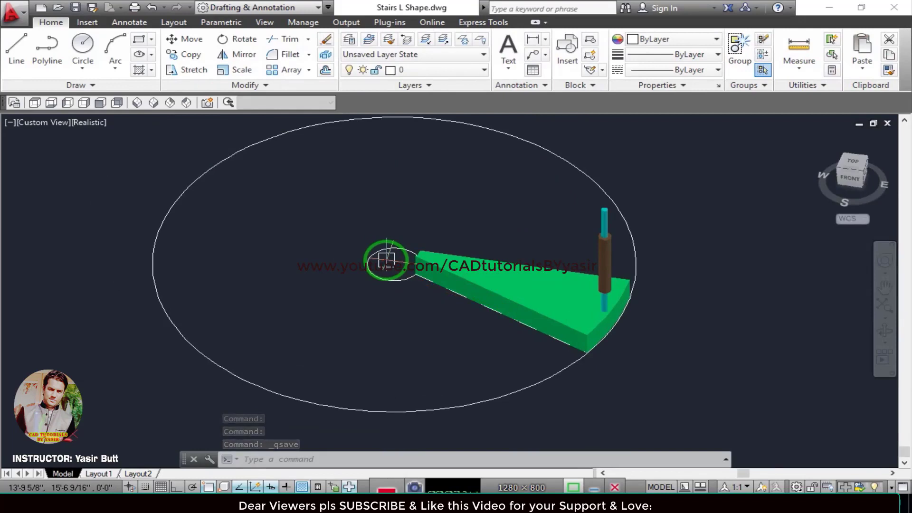
pyautogui.press('Return')
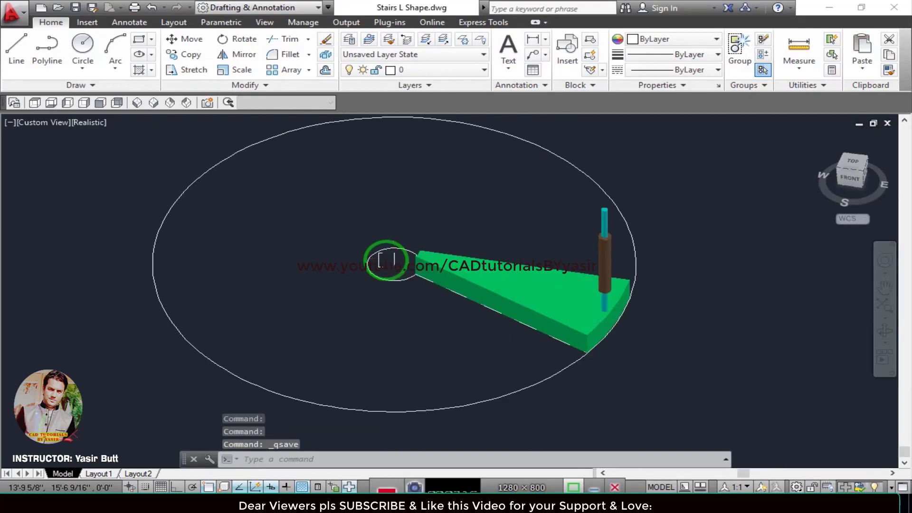
pyautogui.click(379, 250)
pyautogui.press('Return')
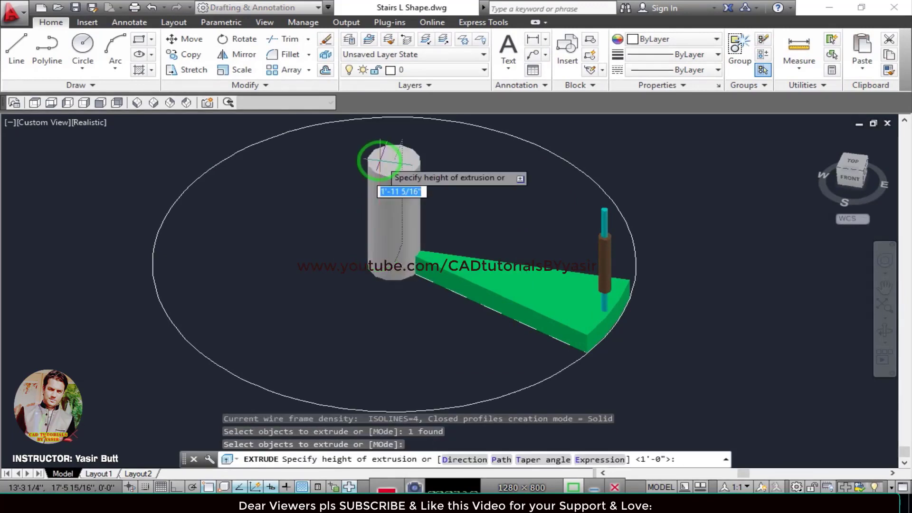
pyautogui.write("14'")
pyautogui.press('Return')
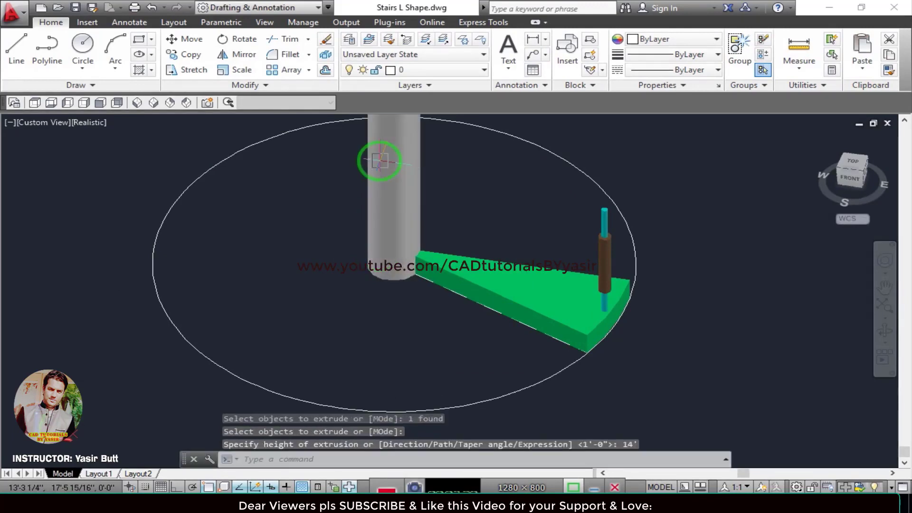
pyautogui.hotkey('ctrl', 's')
pyautogui.press('Escape')
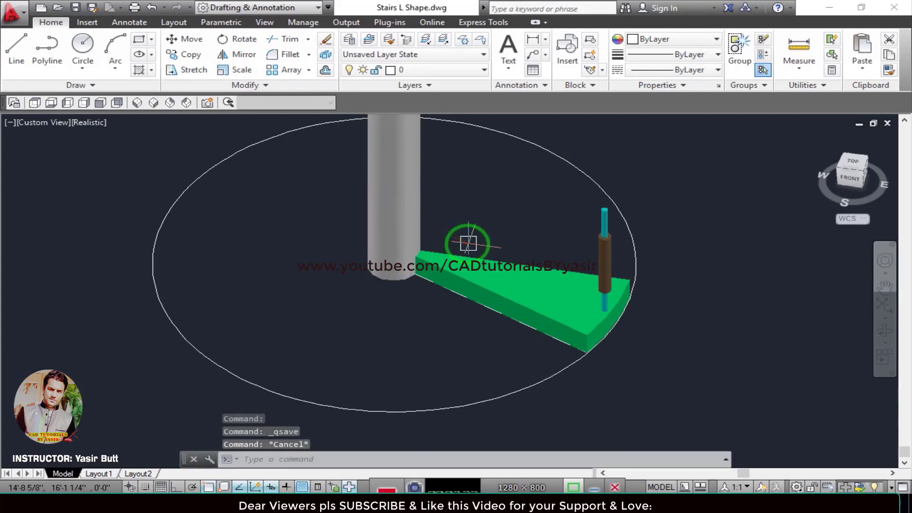
# Change the viewport's visual style to 2D Wireframe.
pyautogui.scroll(-4, 464, 240)
pyautogui.moveTo(453, 300); pyautogui.dragTo(387, 280, button='middle')
pyautogui.click(274, 181)
pyautogui.press('Escape')
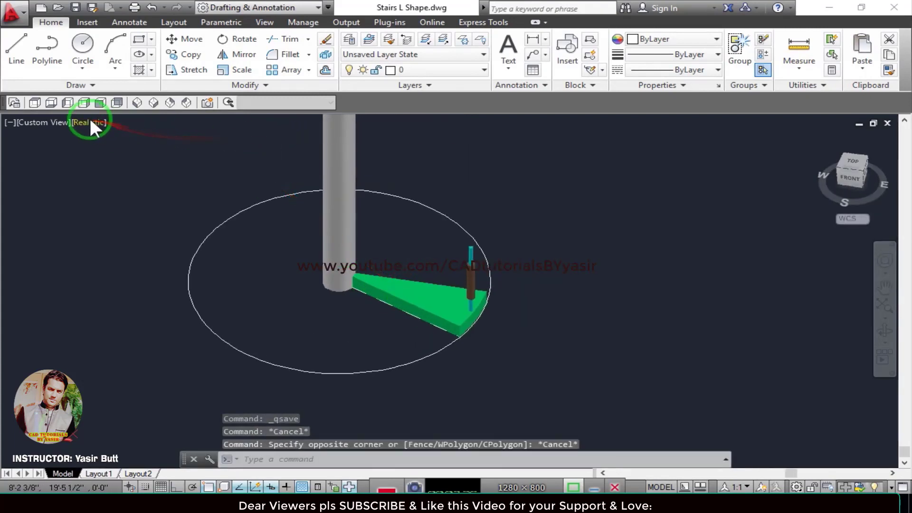
pyautogui.click(89, 121)
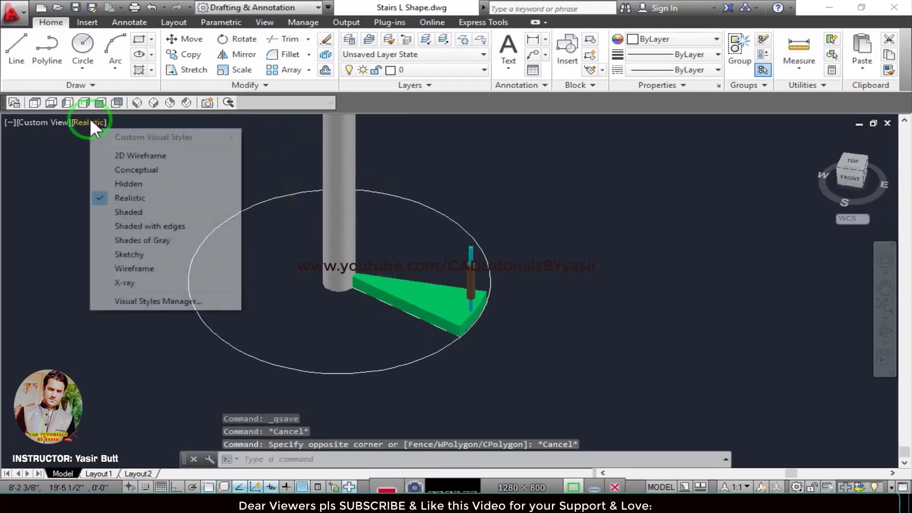
pyautogui.click(123, 155)
pyautogui.scroll(4, 360, 308)
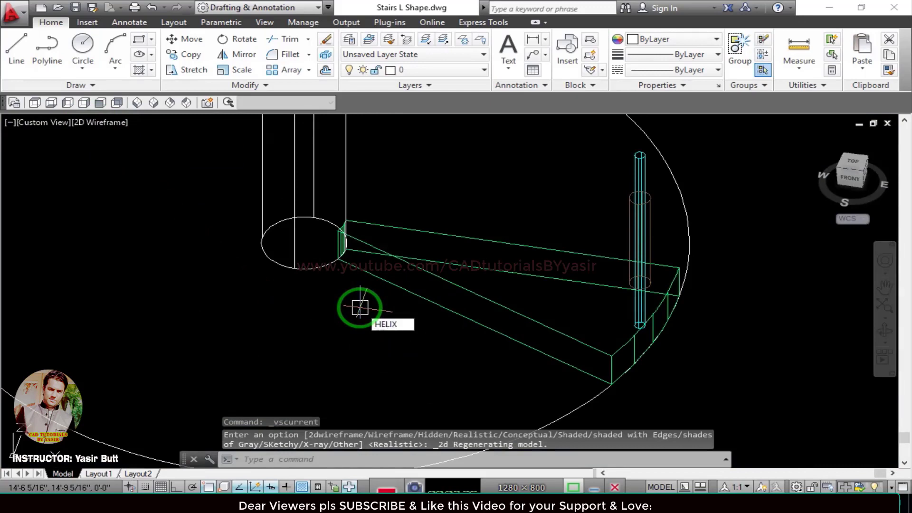
# Start a helix centred on the column's base circle with a base radius of 3' and a top radius of 3'.
pyautogui.write('helix')
pyautogui.press('Return')
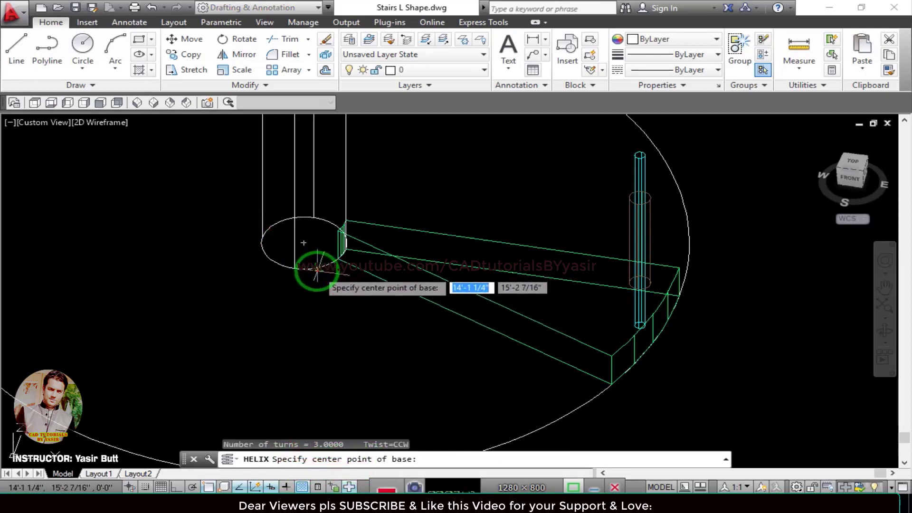
pyautogui.click(304, 244)
pyautogui.moveTo(331, 314)
pyautogui.mouseDown(button='middle')
pyautogui.moveTo(319, 287)
pyautogui.moveTo(326, 281)
pyautogui.mouseUp(button='middle')
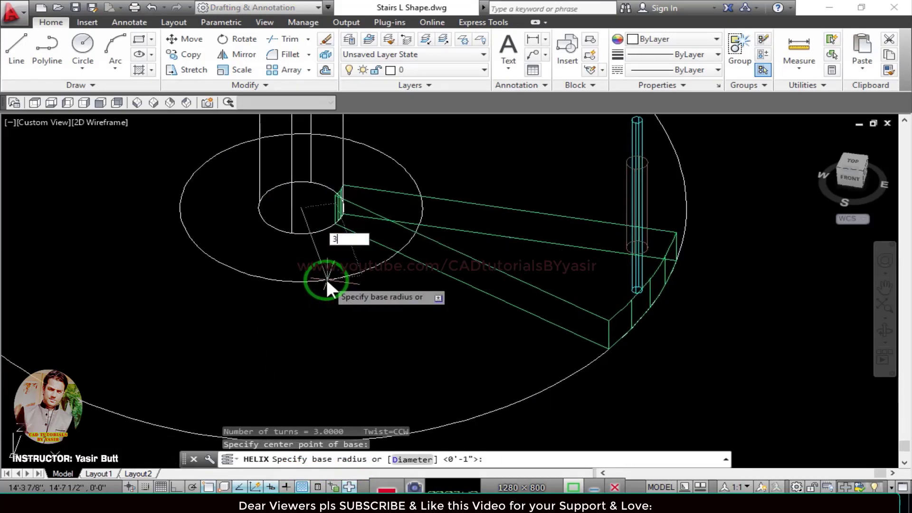
pyautogui.press('Return')
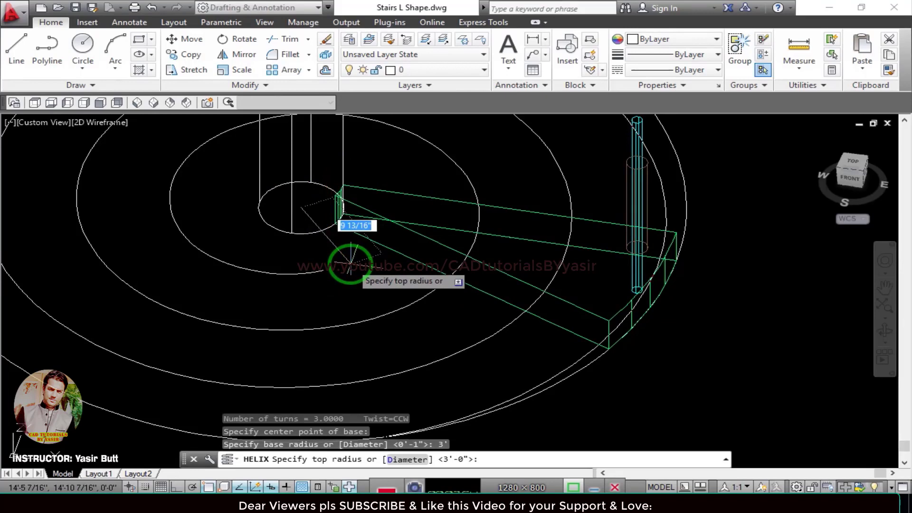
pyautogui.write("3'")
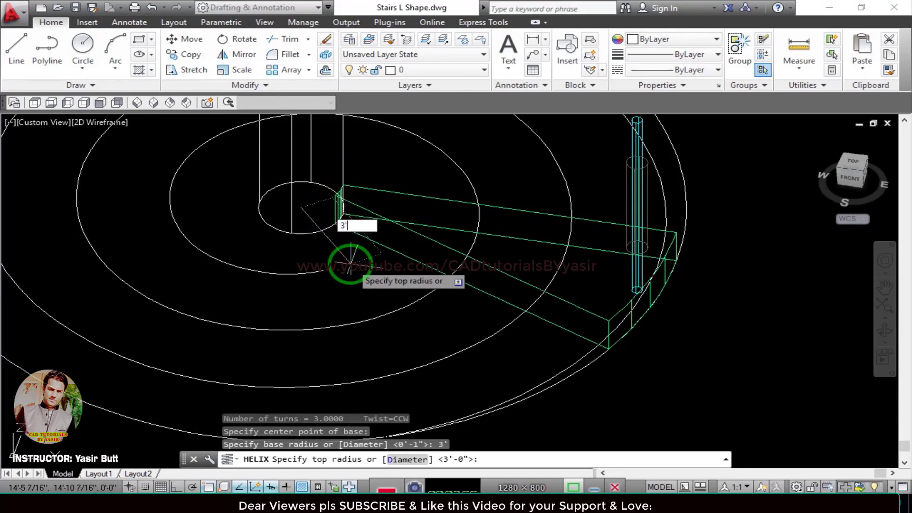
pyautogui.press('Return')
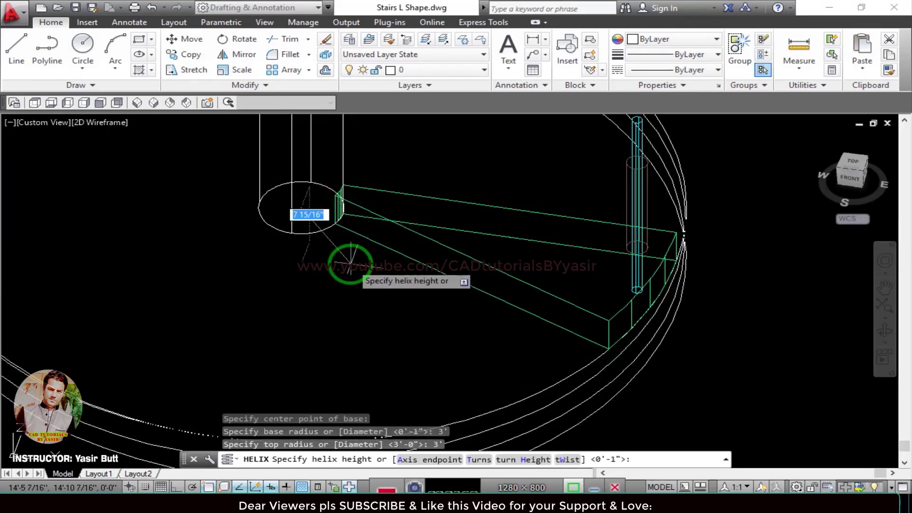
# Set the helix to 2 turns and finish it with a height of 14'.
pyautogui.scroll(-3, 350, 262)
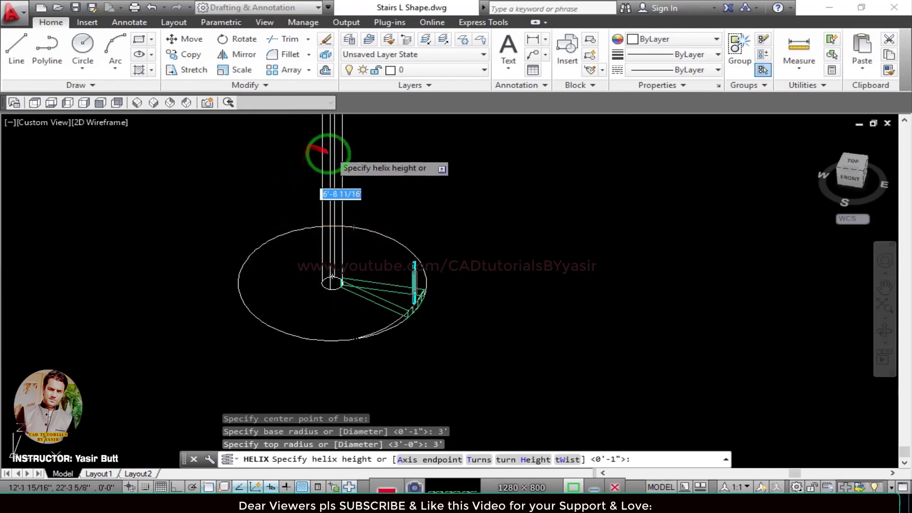
pyautogui.click(479, 460)
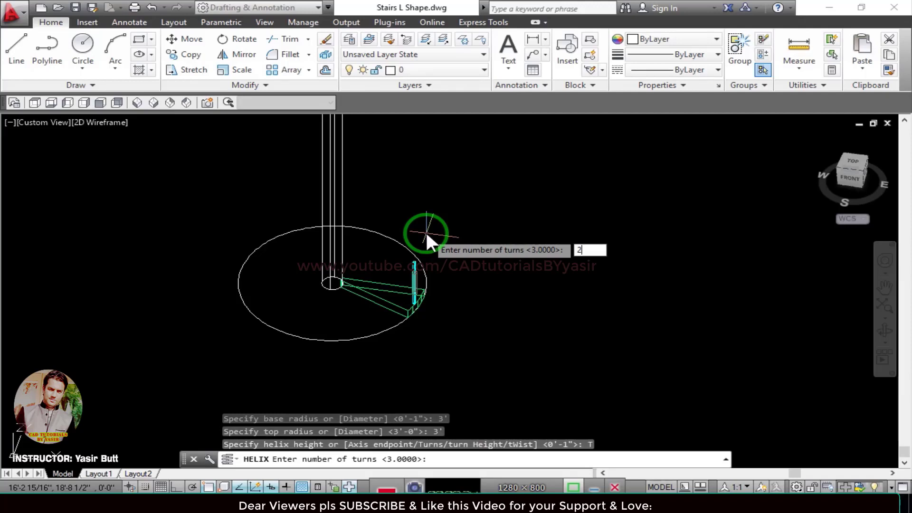
pyautogui.press('Return')
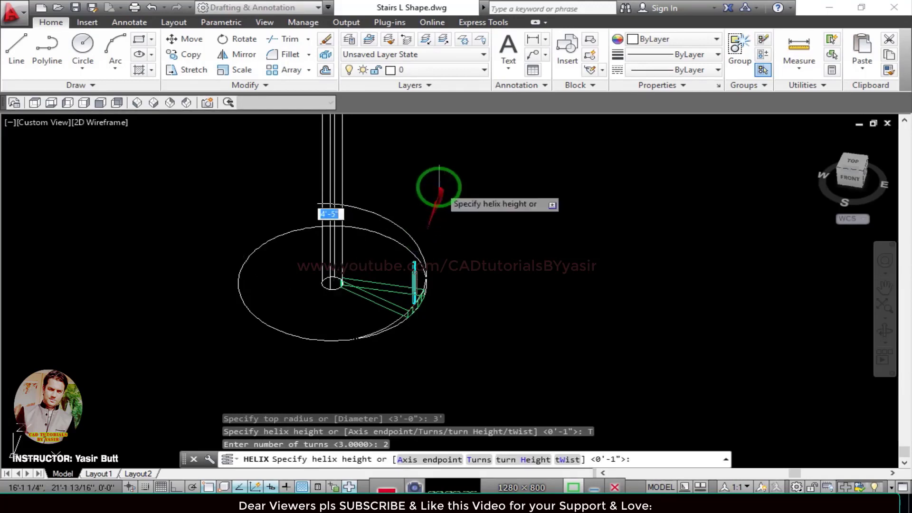
pyautogui.moveTo(433, 172); pyautogui.dragTo(410, 238, button='middle')
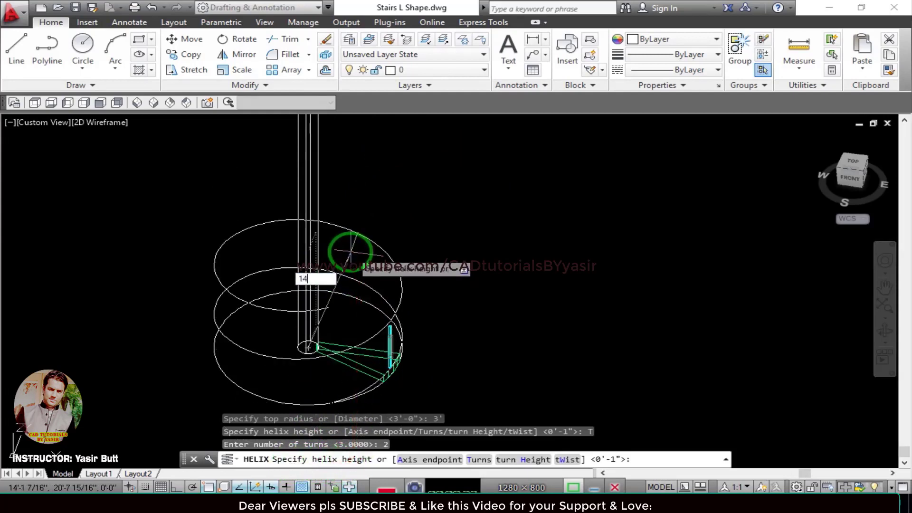
pyautogui.press('Return')
pyautogui.scroll(-2, 351, 247)
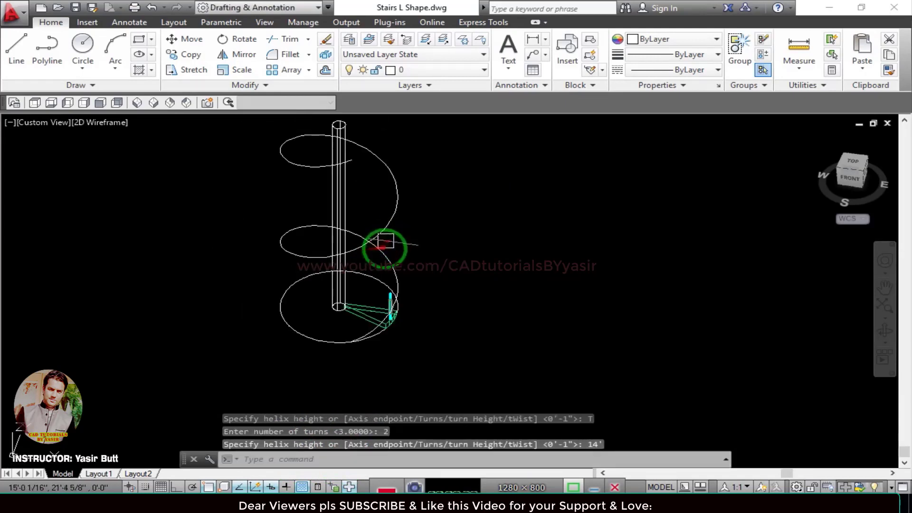
pyautogui.scroll(3, 433, 366)
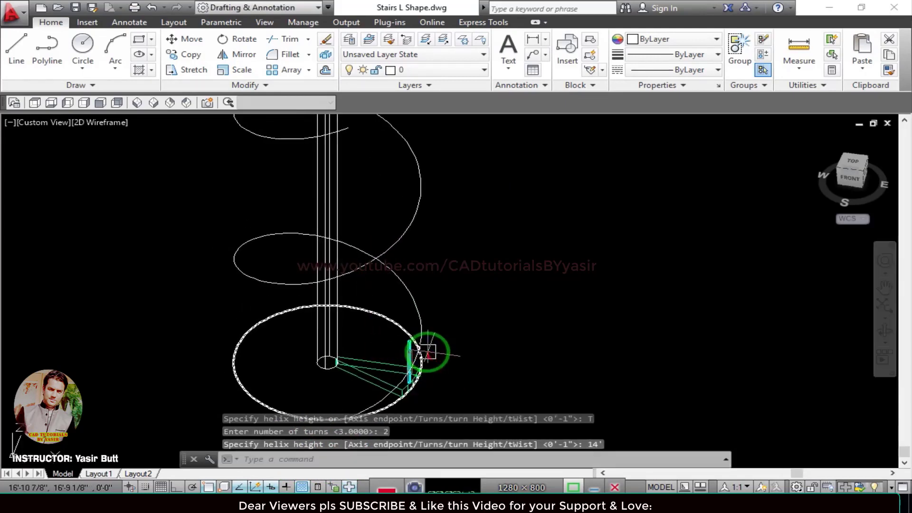
pyautogui.moveTo(339, 288); pyautogui.dragTo(381, 279, button='middle')
pyautogui.scroll(2, 381, 279)
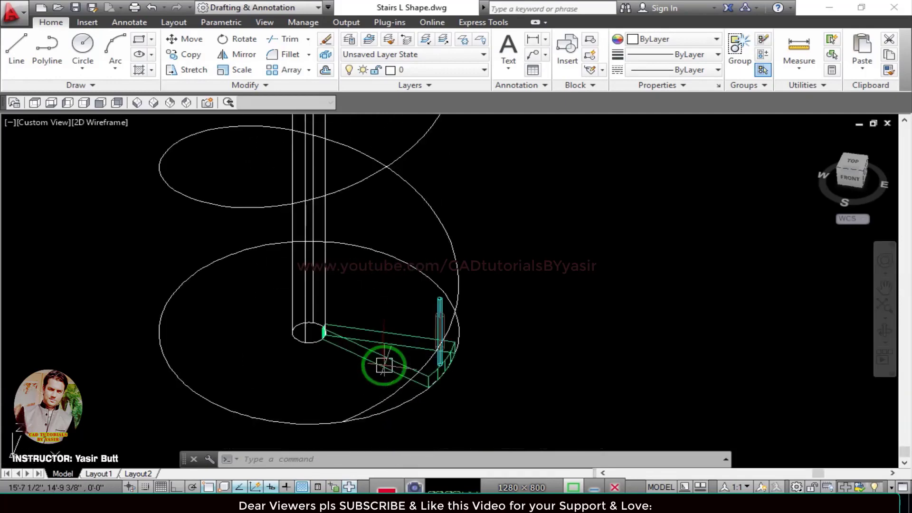
pyautogui.moveTo(462, 388); pyautogui.dragTo(472, 334, button='middle')
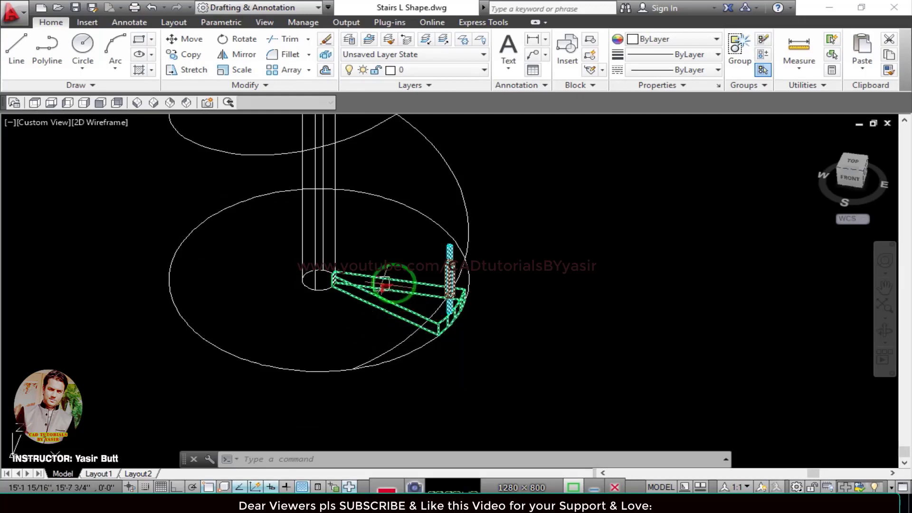
pyautogui.click(390, 300)
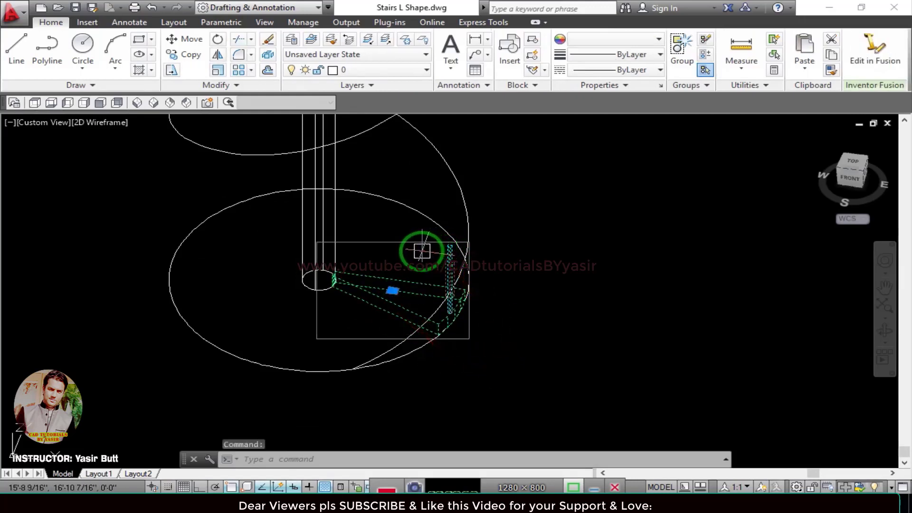
pyautogui.press('Escape')
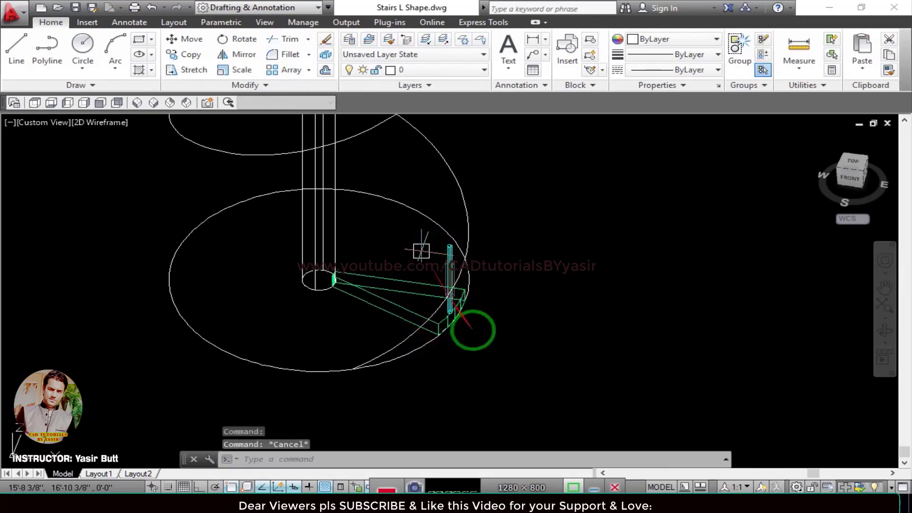
# Create a path array of the grouped tread and baluster, using the helix as the path curve.
pyautogui.moveTo(480, 307); pyautogui.dragTo(538, 294, button='middle')
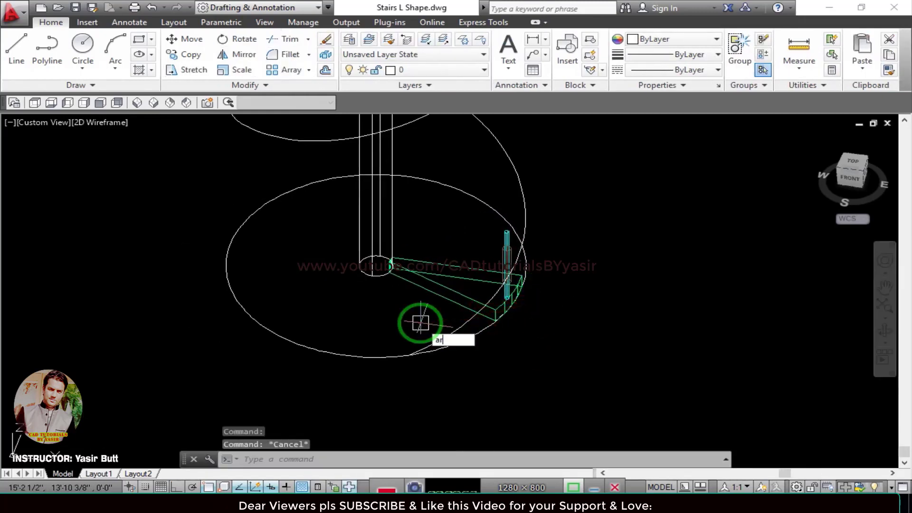
pyautogui.press('Return')
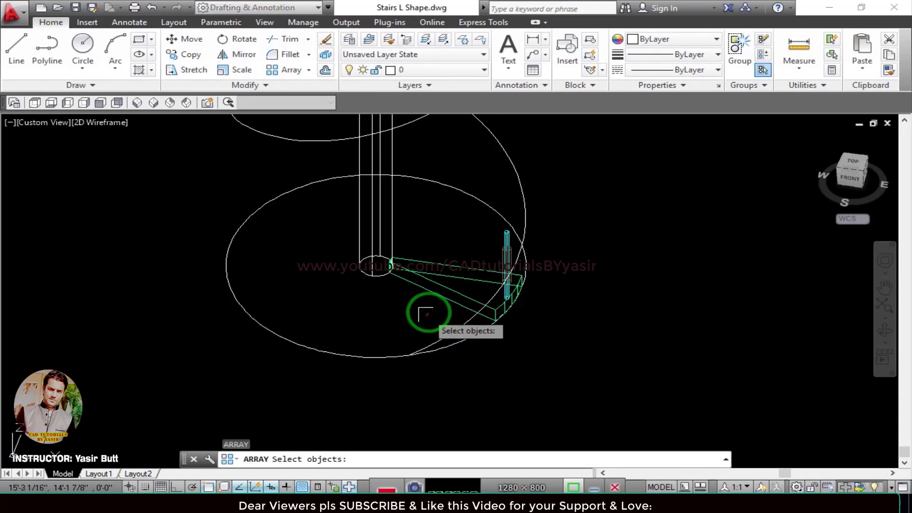
pyautogui.click(434, 285)
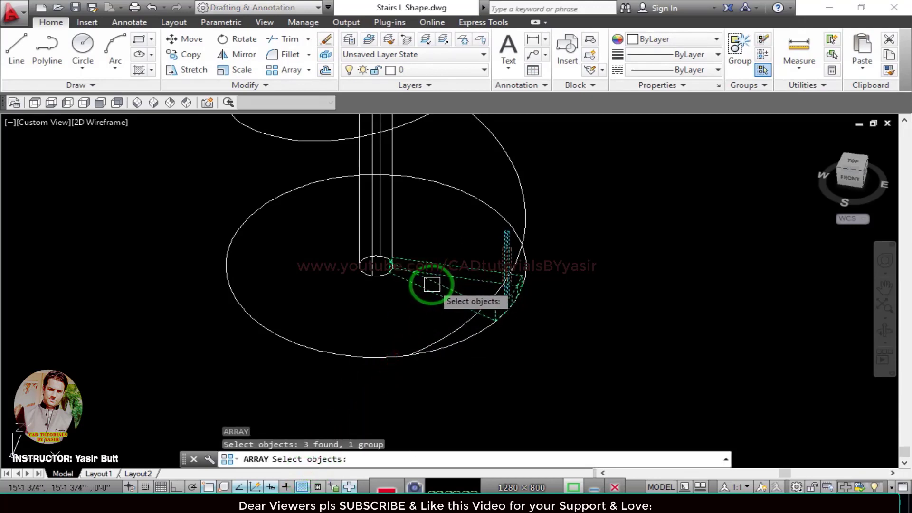
pyautogui.press('Return')
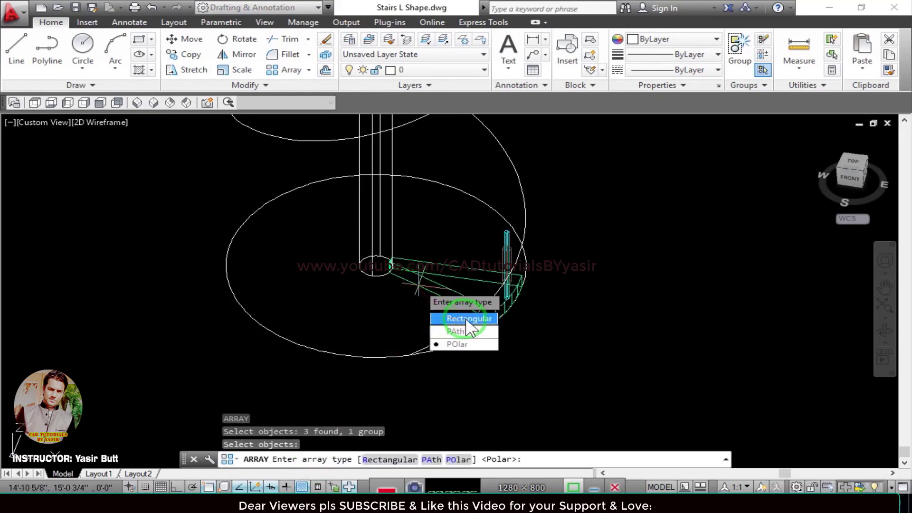
pyautogui.click(463, 331)
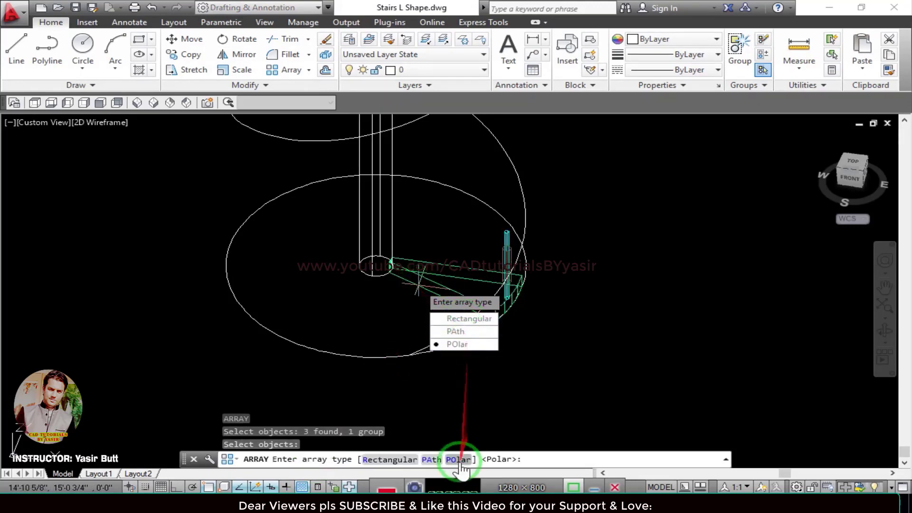
pyautogui.click(432, 459)
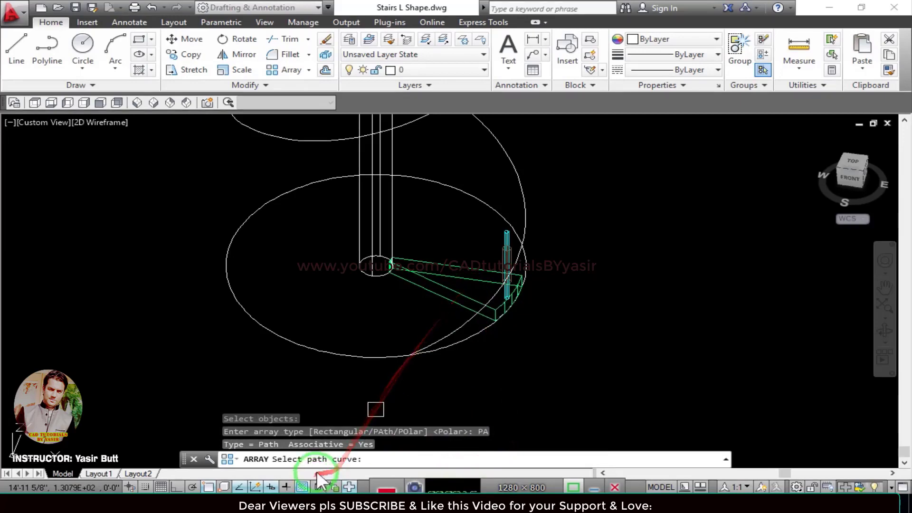
pyautogui.moveTo(382, 370); pyautogui.dragTo(391, 423, button='middle')
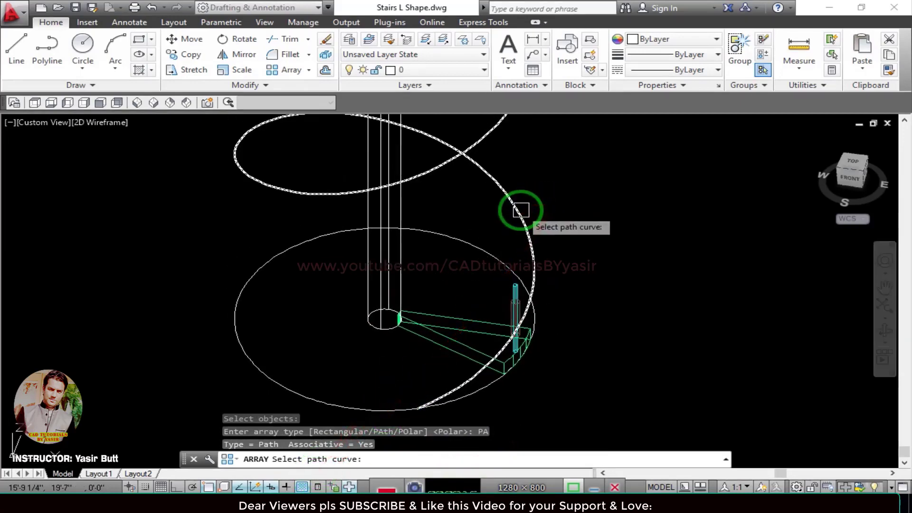
pyautogui.click(520, 210)
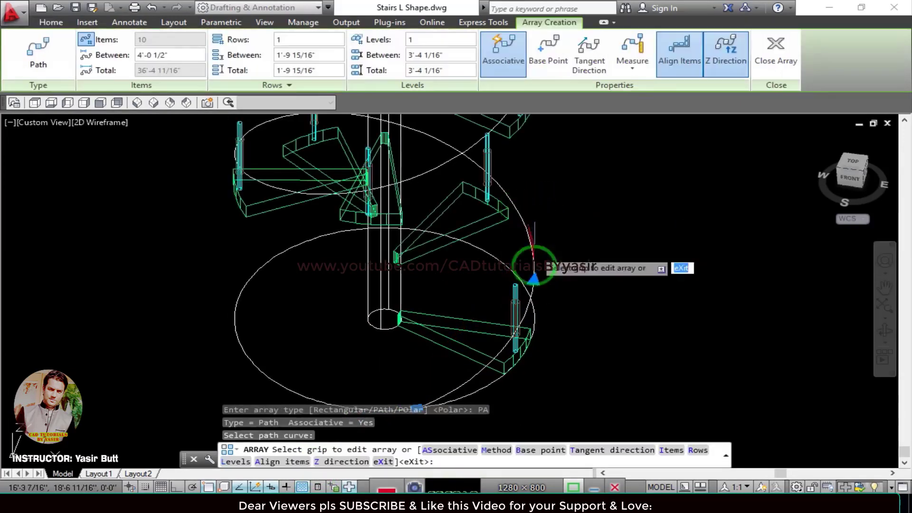
# Change the path array's distribution method to Divide and set its number of items to 19.
pyautogui.scroll(-4, 413, 282)
pyautogui.moveTo(431, 255); pyautogui.dragTo(403, 320, button='middle')
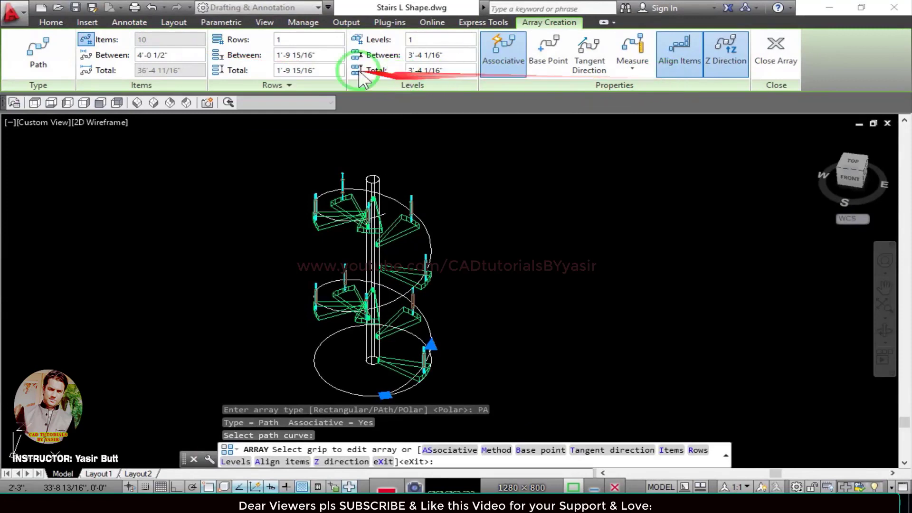
pyautogui.click(634, 72)
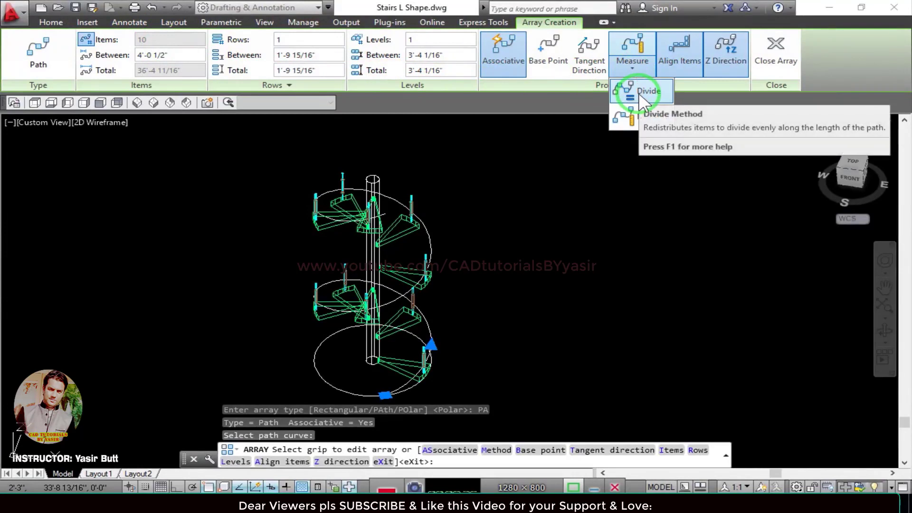
pyautogui.click(638, 93)
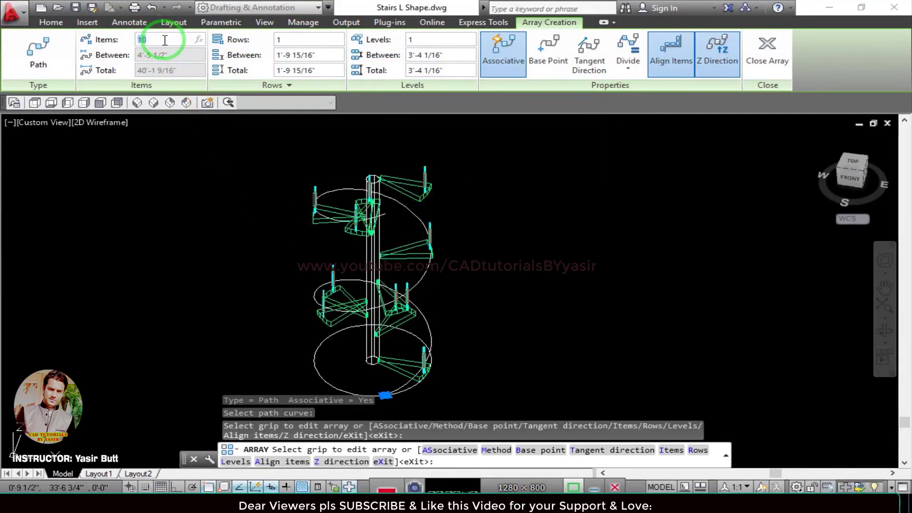
pyautogui.press('Return')
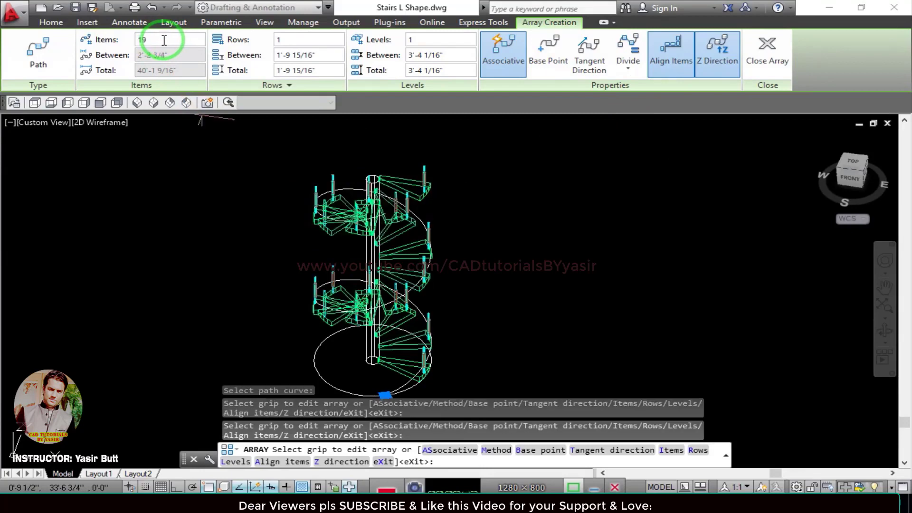
# Set the path array's number of items to 20 and finish the array.
pyautogui.scroll(4, 406, 318)
pyautogui.moveTo(406, 326); pyautogui.dragTo(397, 289, button='middle')
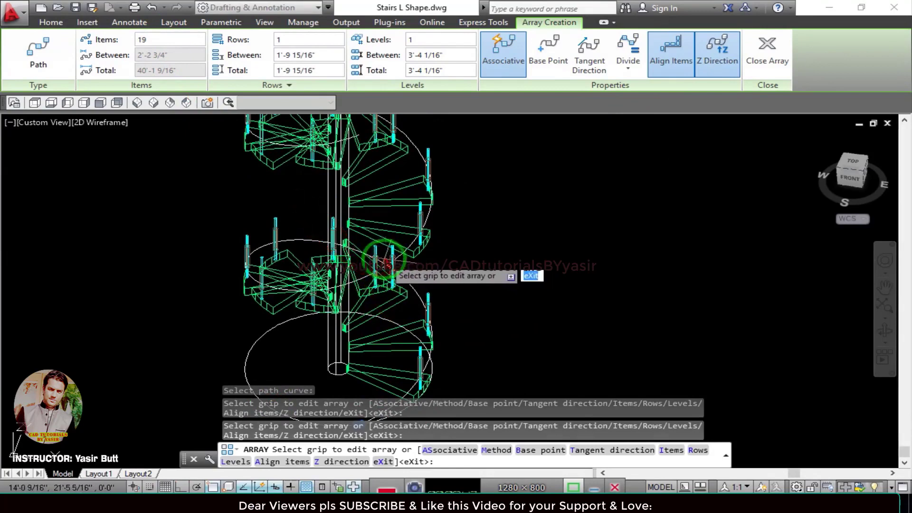
pyautogui.click(125, 39)
pyautogui.write('20')
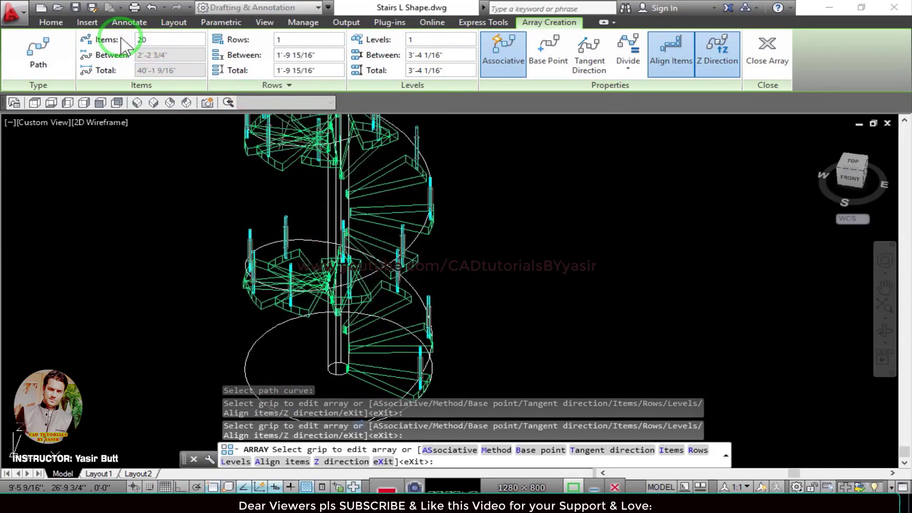
pyautogui.press('Return')
pyautogui.scroll(-4, 366, 231)
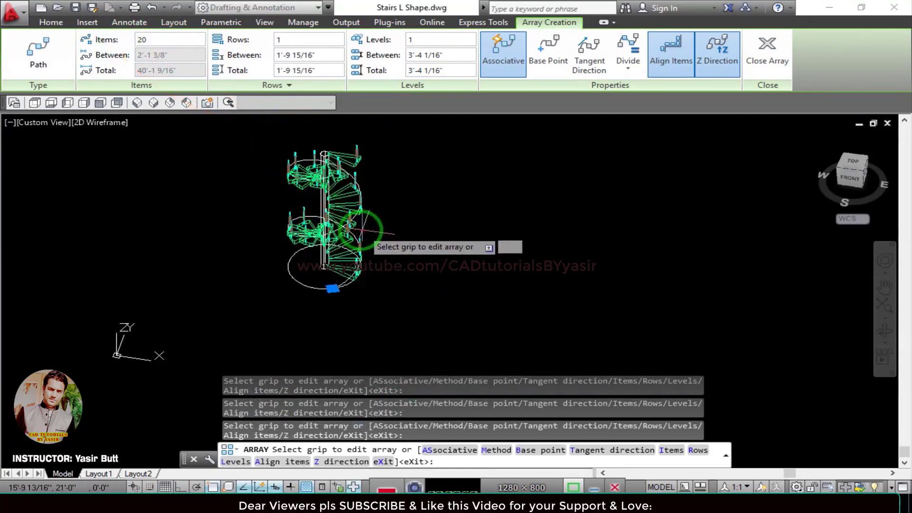
pyautogui.press('Escape')
# Switch the viewport's visual style to Realistic to inspect the arrayed treads around the column.
pyautogui.scroll(4, 327, 212)
pyautogui.keyDown('shift'); pyautogui.moveTo(393, 255); pyautogui.dragTo(342, 218, button='middle'); pyautogui.keyUp('shift')
pyautogui.scroll(3, 378, 361)
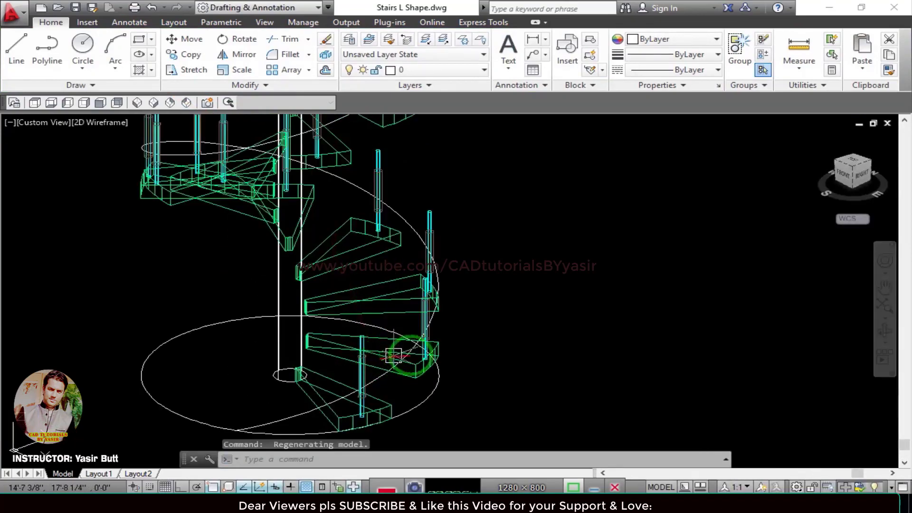
pyautogui.keyDown('shift'); pyautogui.moveTo(411, 353); pyautogui.dragTo(313, 359, button='middle'); pyautogui.keyUp('shift')
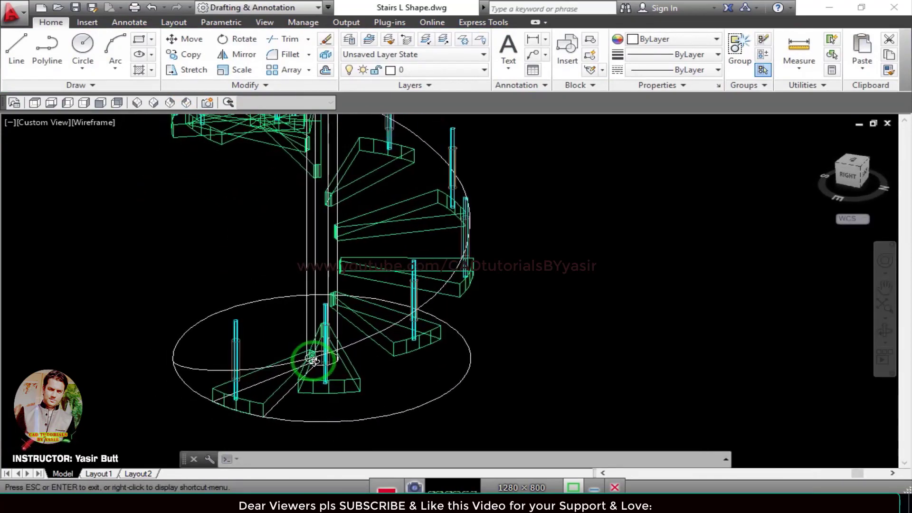
pyautogui.click(129, 124)
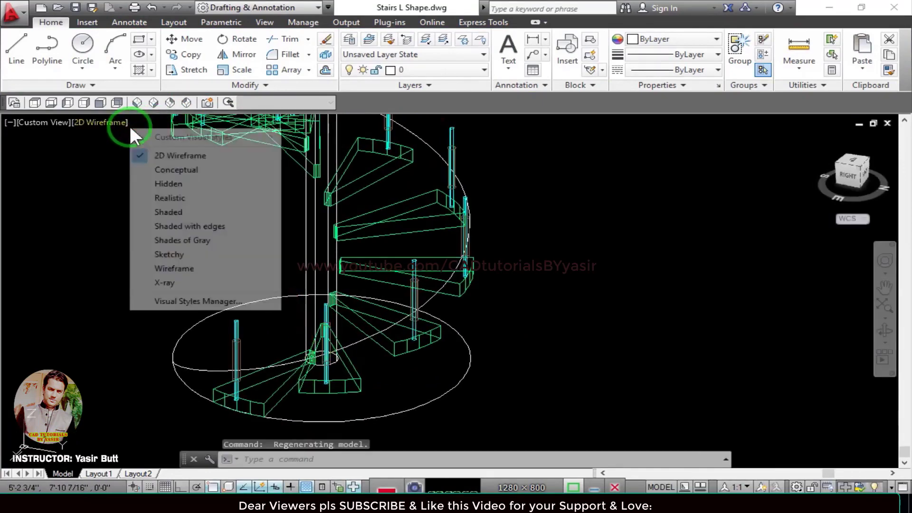
pyautogui.click(170, 196)
pyautogui.scroll(-4, 342, 287)
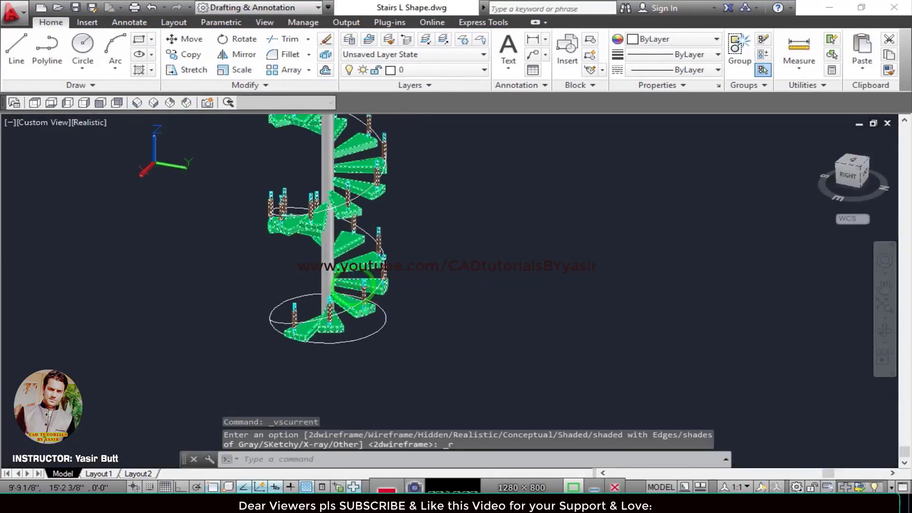
pyautogui.scroll(3, 365, 304)
pyautogui.scroll(-1, 375, 244)
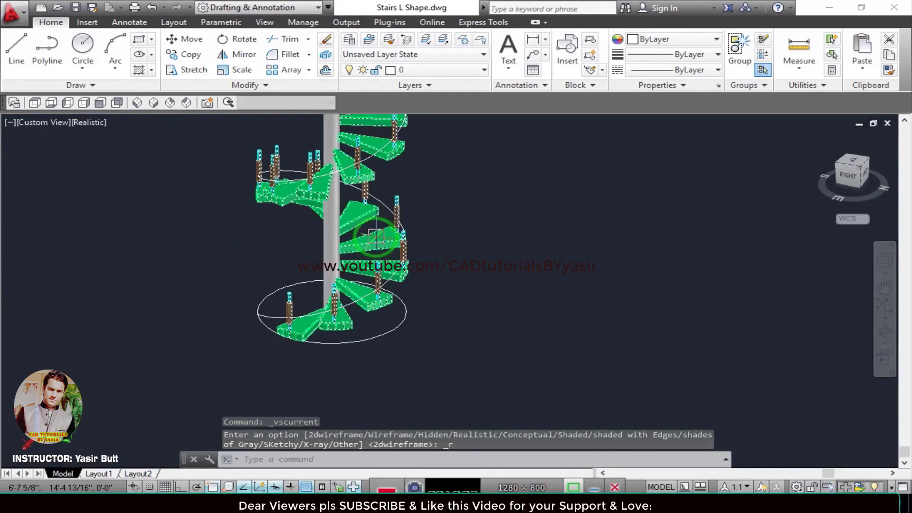
# Try the path array of treads with 22 items and with 50 items to compare the tread spacing.
pyautogui.click(375, 236)
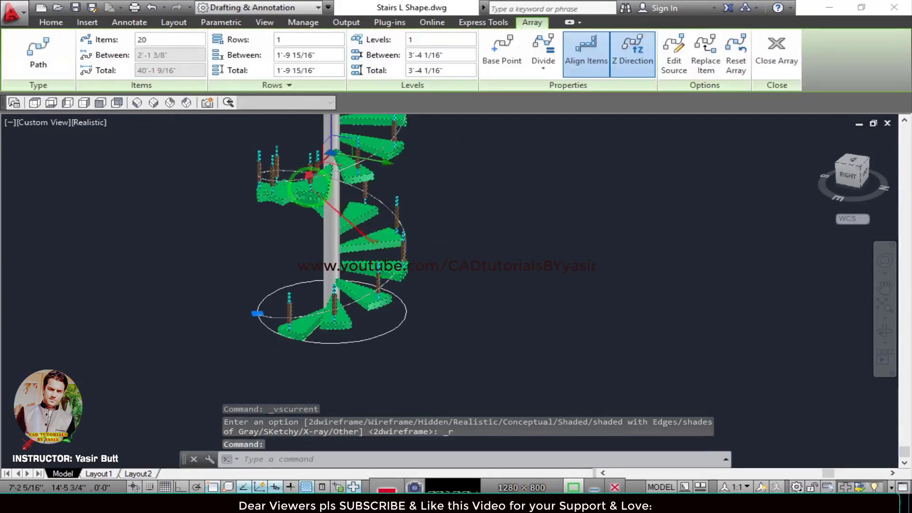
pyautogui.click(140, 40)
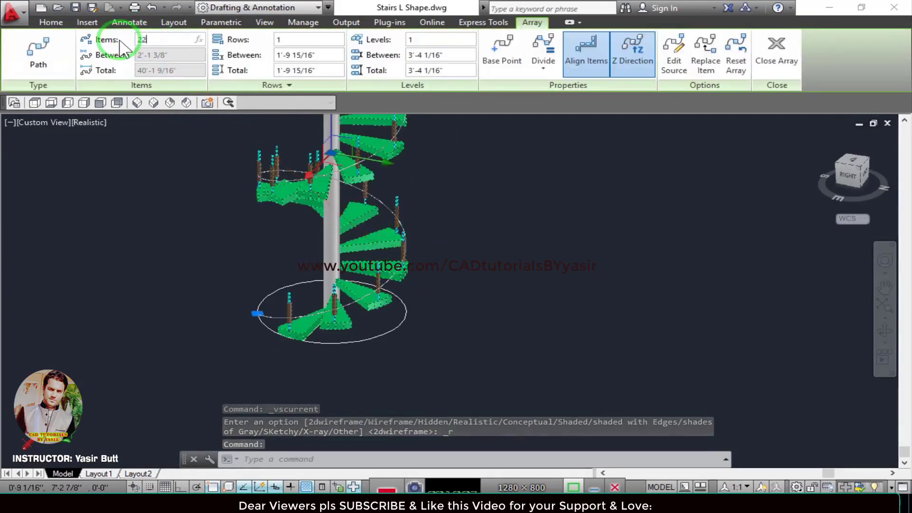
pyautogui.write('22')
pyautogui.press('Return')
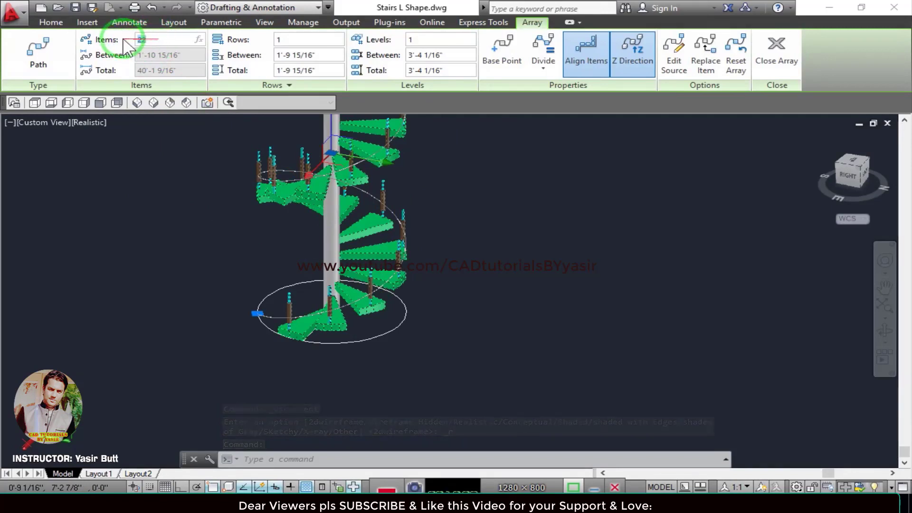
pyautogui.press('Return')
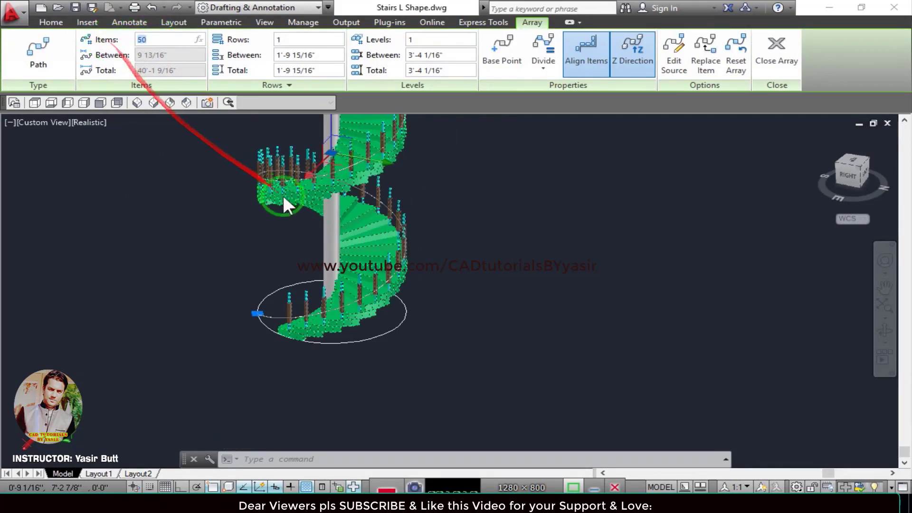
pyautogui.press('Escape')
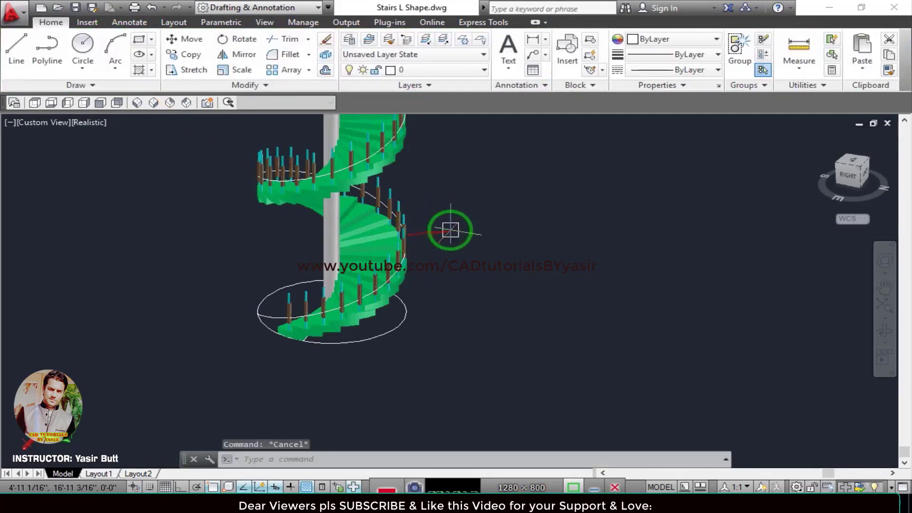
# Set the number of items in the staircase's path array to 20 and save the drawing.
pyautogui.moveTo(438, 228); pyautogui.dragTo(447, 384, button='middle')
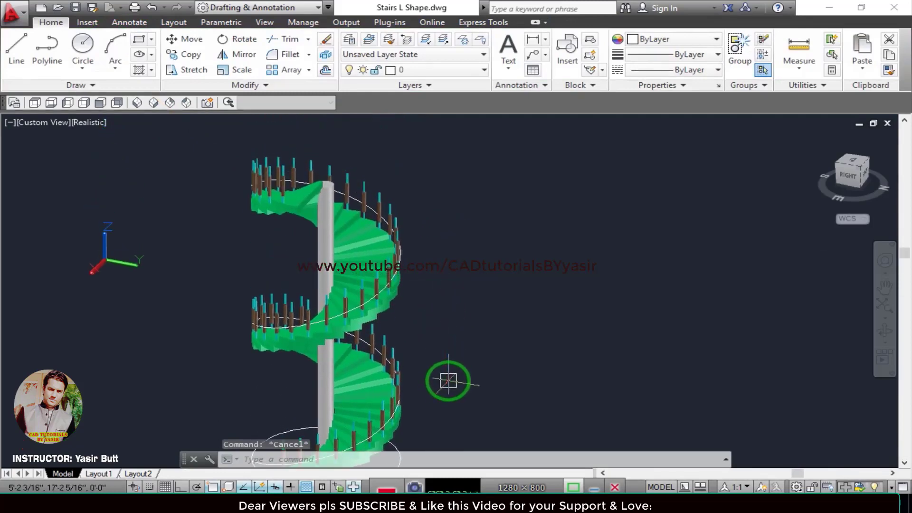
pyautogui.scroll(3, 448, 380)
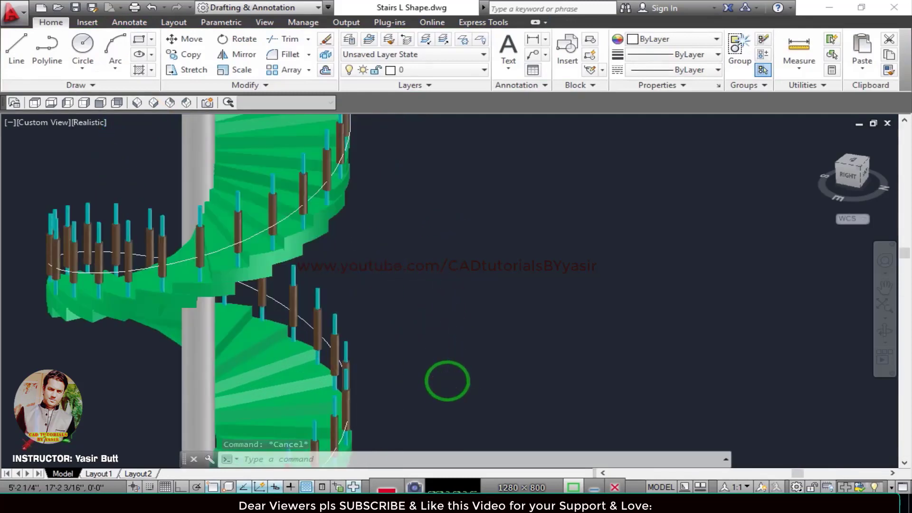
pyautogui.scroll(-5, 447, 380)
pyautogui.scroll(4, 413, 320)
pyautogui.scroll(3, 366, 338)
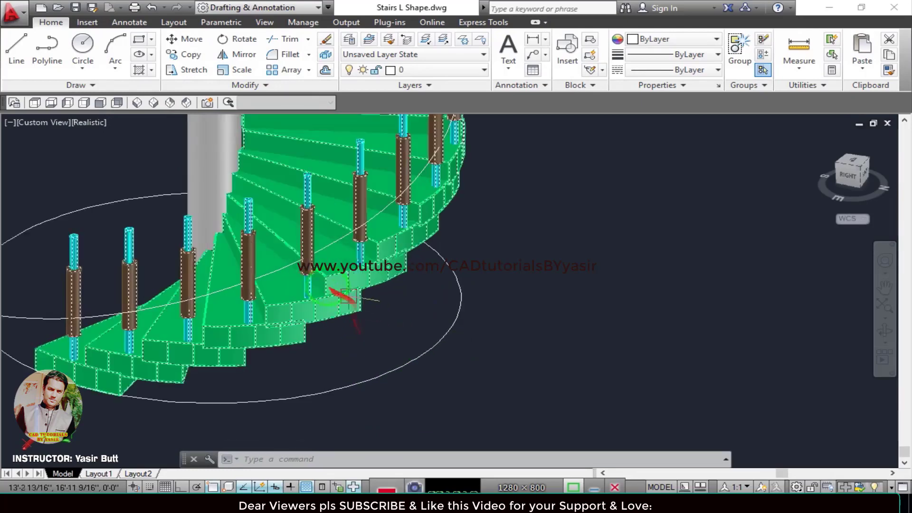
pyautogui.keyDown('shift'); pyautogui.moveTo(320, 200); pyautogui.dragTo(412, 352, button='middle'); pyautogui.keyUp('shift')
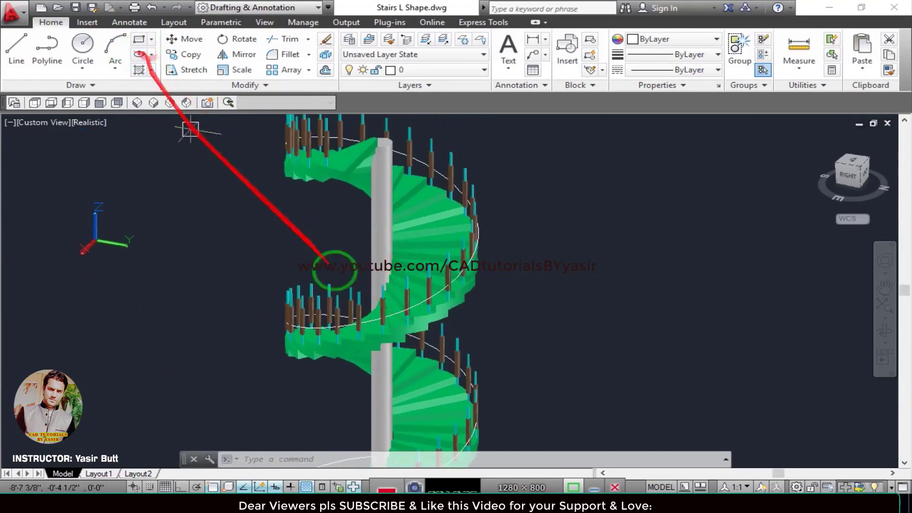
pyautogui.click(422, 218)
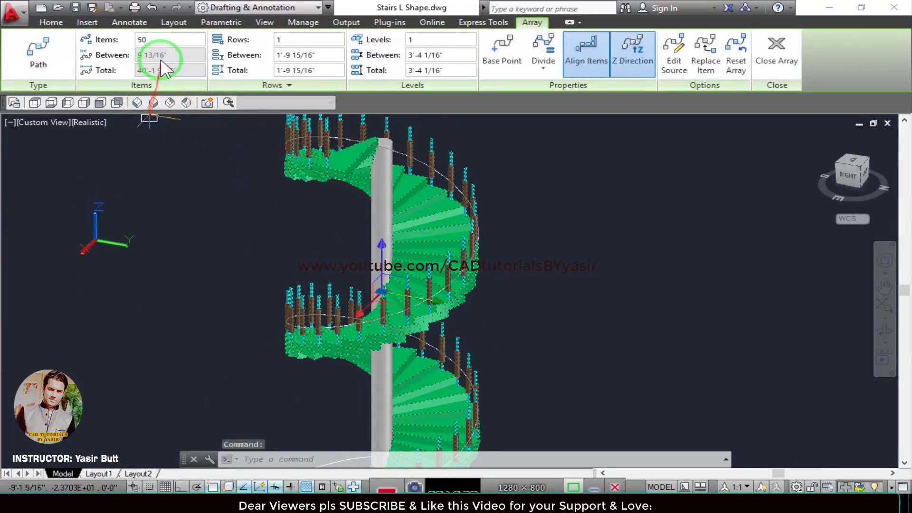
pyautogui.moveTo(155, 40); pyautogui.dragTo(121, 36)
pyautogui.write('20')
pyautogui.press('Return')
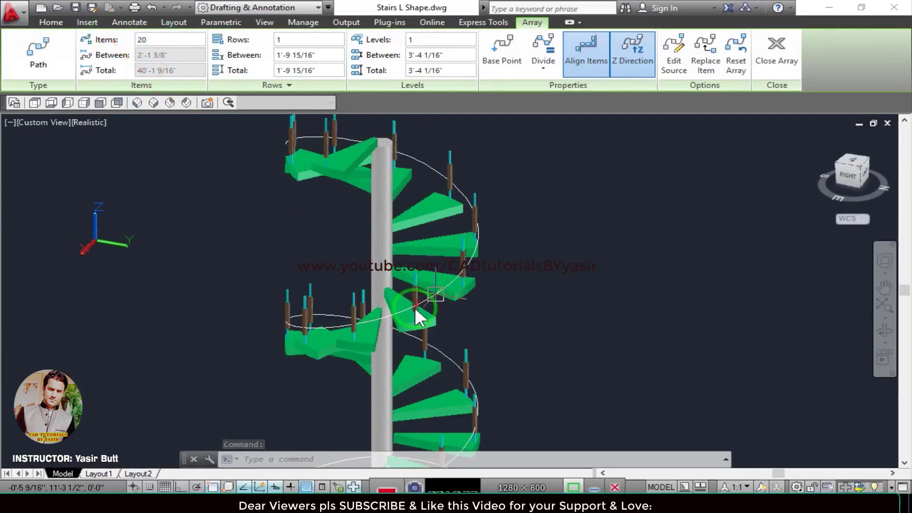
pyautogui.hotkey('ctrl', 's')
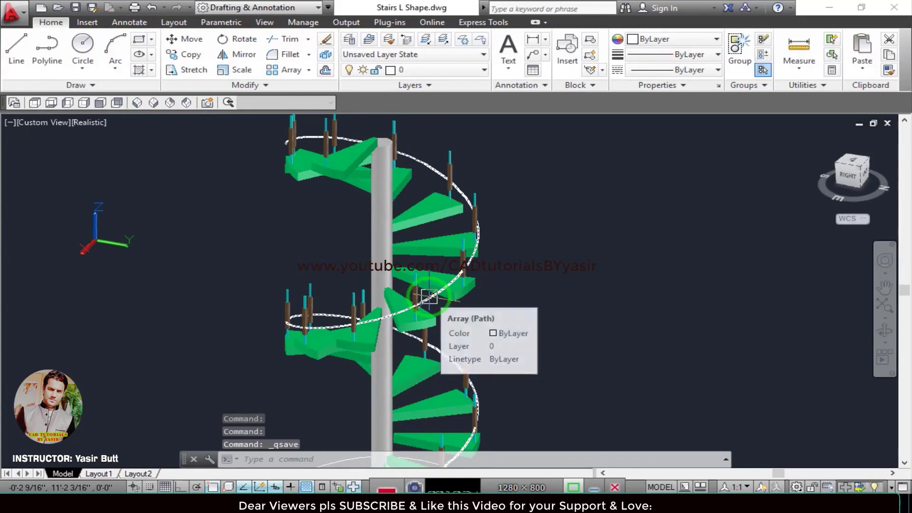
# Examine the lowest treads and balusters around the base of the column up close.
pyautogui.keyDown('shift'); pyautogui.moveTo(433, 321); pyautogui.dragTo(365, 328, button='middle'); pyautogui.keyUp('shift')
pyautogui.scroll(2, 368, 325)
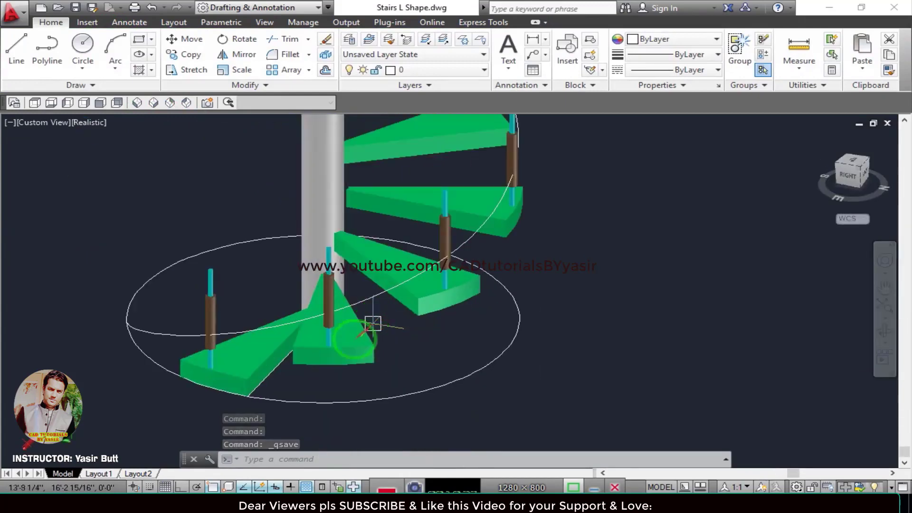
pyautogui.scroll(2, 494, 350)
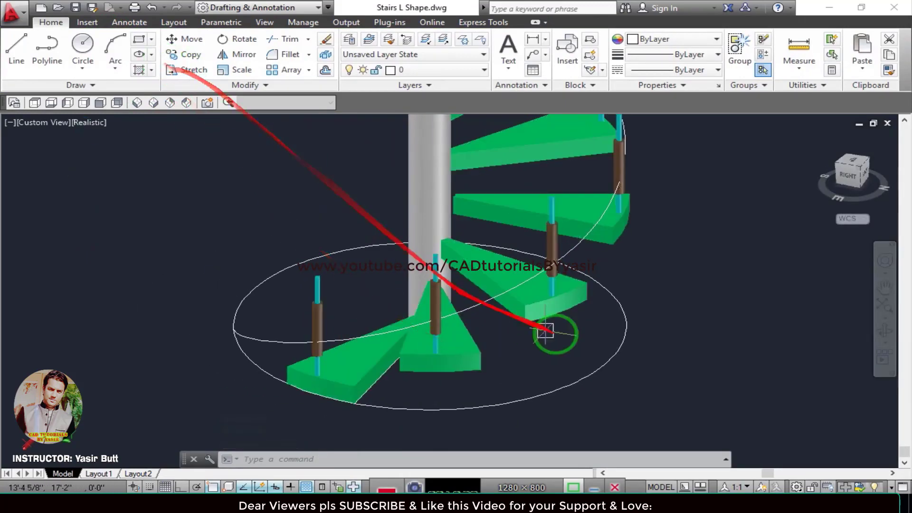
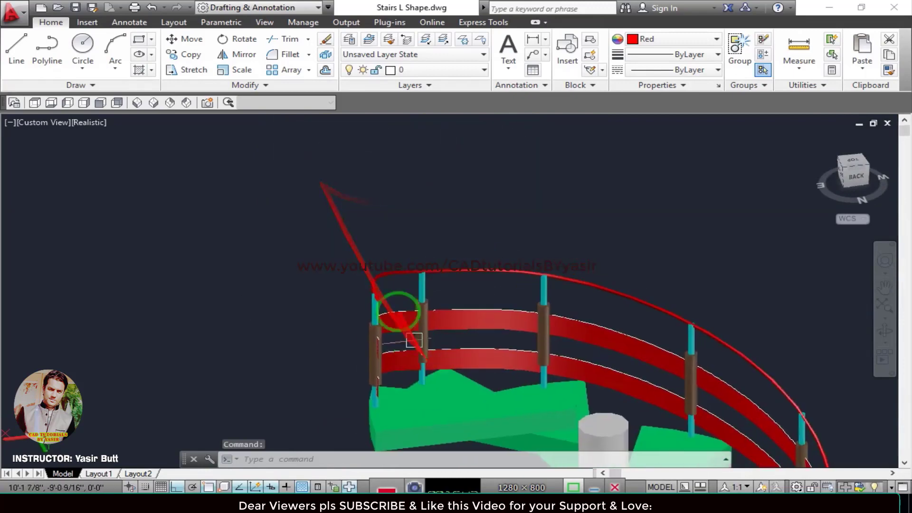
# Add a sphere with a radius of about 11/16" centred on the end face of the handrail's upper end.
pyautogui.keyDown('shift'); pyautogui.moveTo(409, 360); pyautogui.dragTo(485, 353, button='middle'); pyautogui.keyUp('shift')
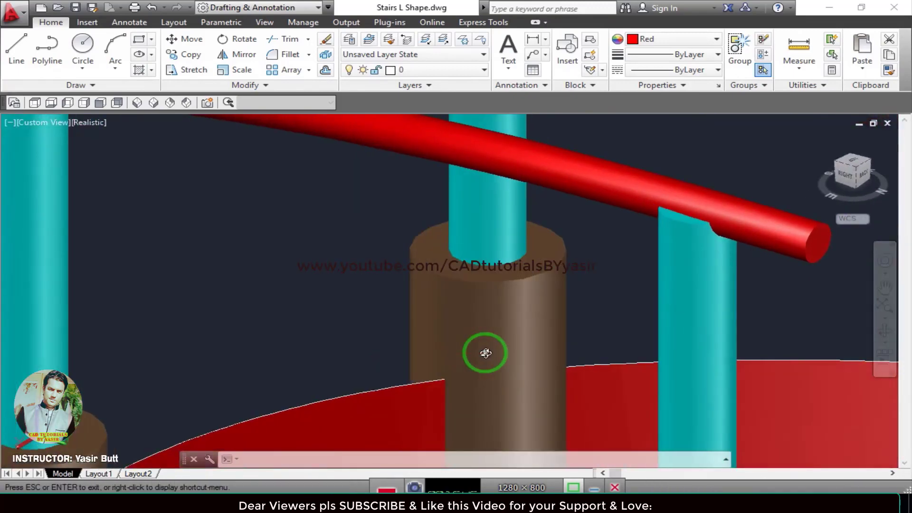
pyautogui.moveTo(700, 290); pyautogui.dragTo(492, 296, button='middle')
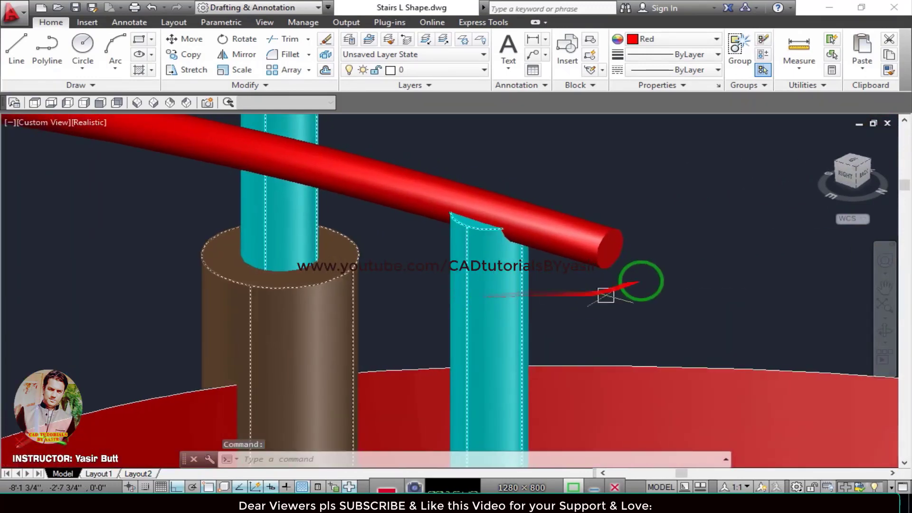
pyautogui.write('SPHERE')
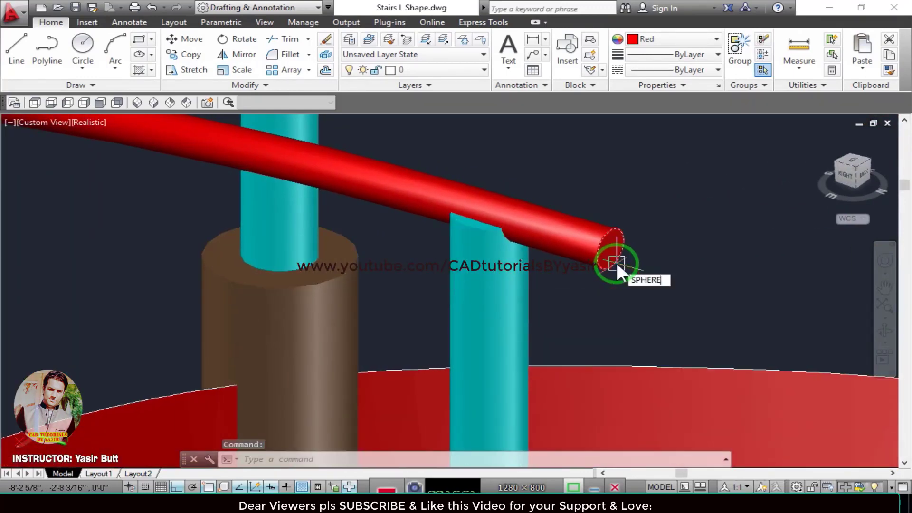
pyautogui.press('Return')
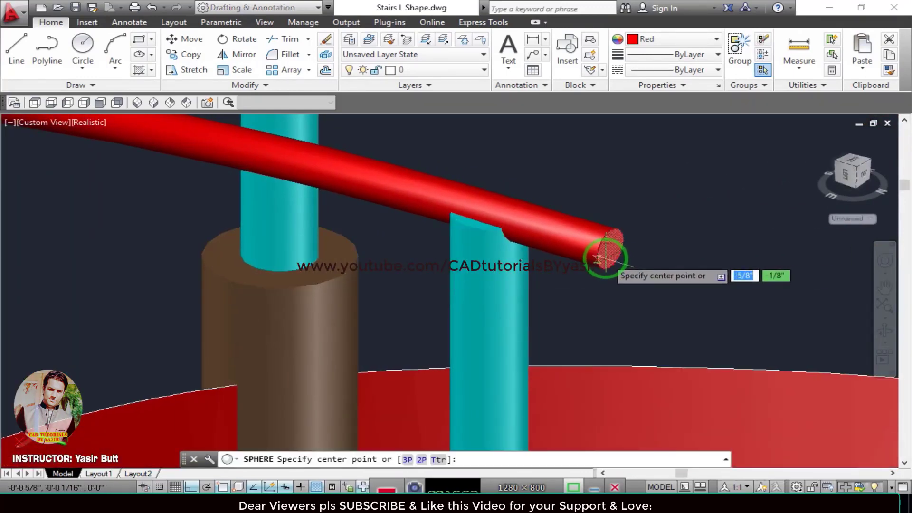
pyautogui.click(609, 247)
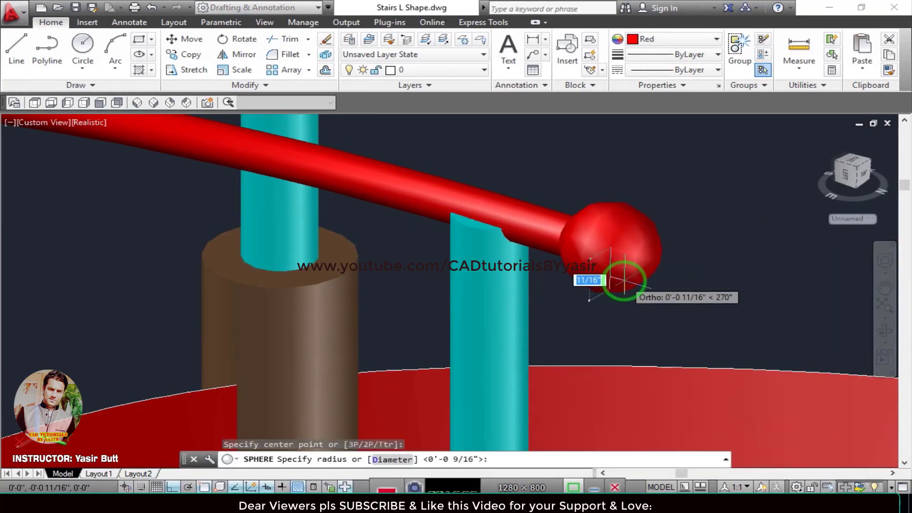
pyautogui.click(626, 281)
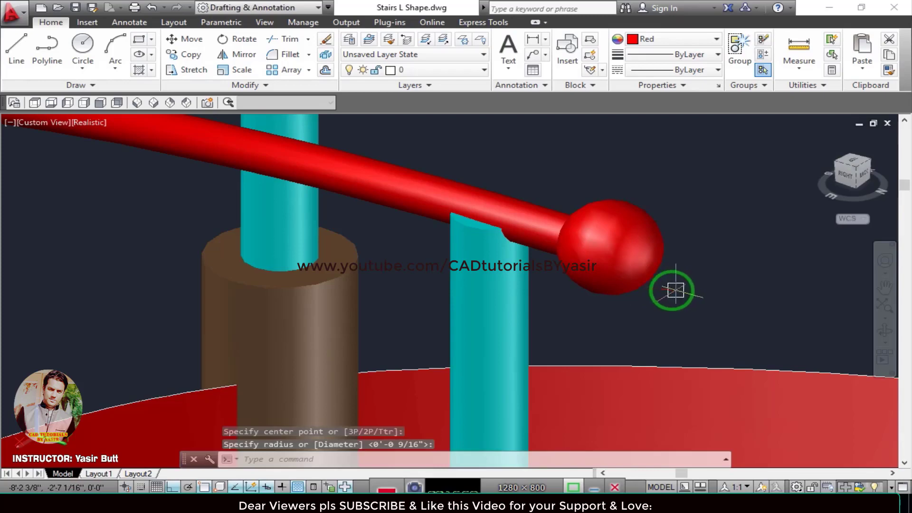
# Show the whole staircase in the SE Isometric view and save the drawing.
pyautogui.scroll(-5, 674, 290)
pyautogui.keyDown('shift'); pyautogui.moveTo(632, 305); pyautogui.dragTo(604, 304, button='middle'); pyautogui.keyUp('shift')
pyautogui.click(56, 123)
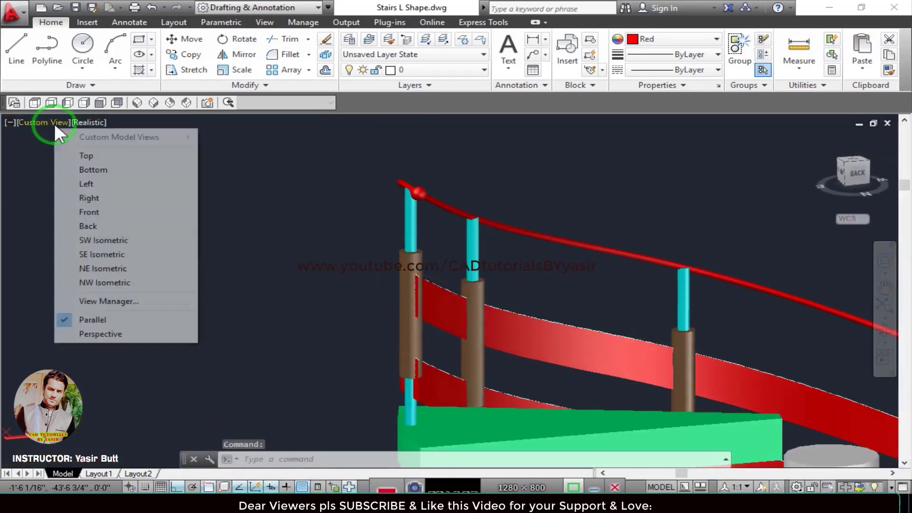
pyautogui.click(97, 254)
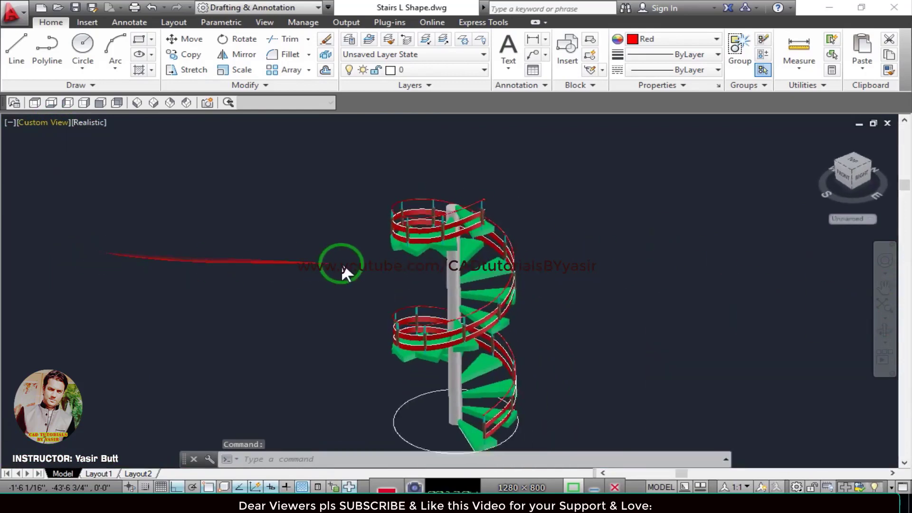
pyautogui.hotkey('ctrl', 's')
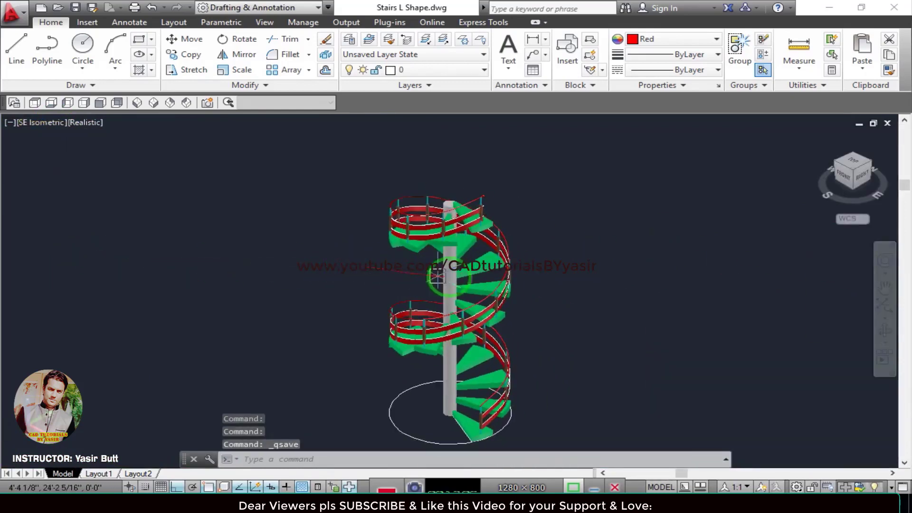
# Examine the finished spiral staircase's treads, balusters and railings from different angles.
pyautogui.moveTo(493, 277); pyautogui.dragTo(440, 237, button='middle')
pyautogui.scroll(2, 434, 315)
pyautogui.keyDown('shift'); pyautogui.moveTo(433, 316); pyautogui.dragTo(386, 325, button='middle'); pyautogui.keyUp('shift')
pyautogui.moveTo(388, 237); pyautogui.dragTo(405, 260, button='middle')
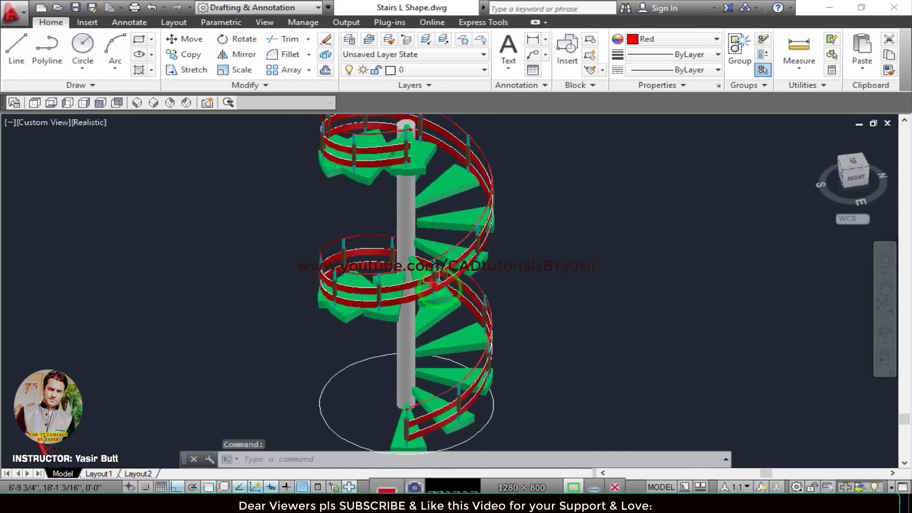
pyautogui.scroll(2, 451, 323)
pyautogui.moveTo(454, 324); pyautogui.dragTo(467, 316, button='middle')
pyautogui.scroll(-4, 442, 315)
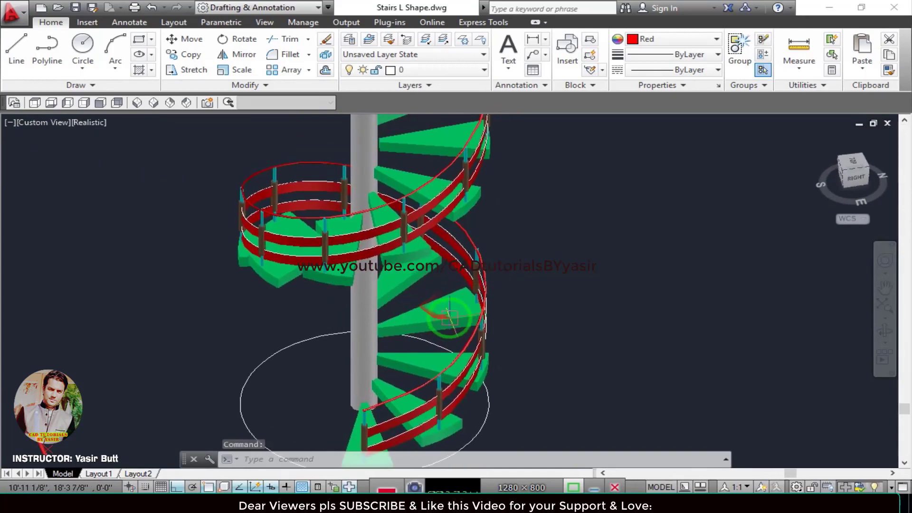
pyautogui.press('Escape')
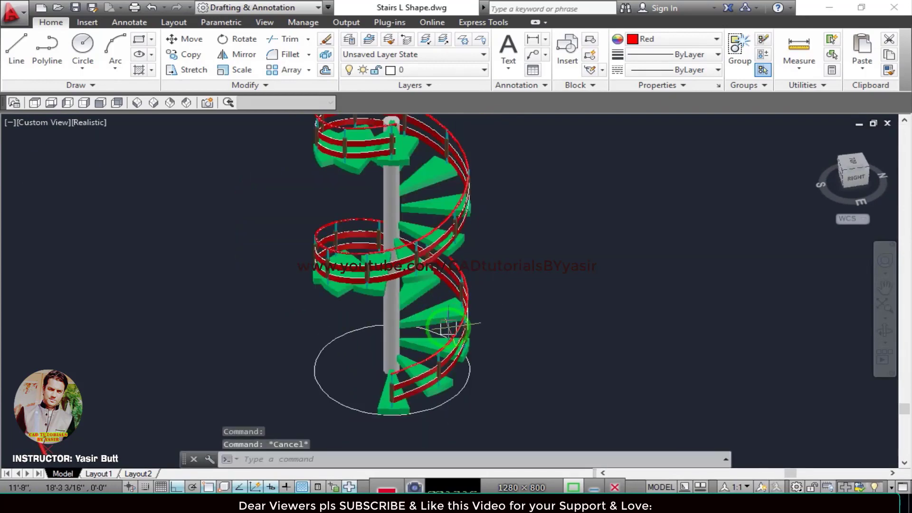
# Explode the staircase's path array into separate treads and balusters.
pyautogui.moveTo(448, 326); pyautogui.dragTo(424, 341, button='middle')
pyautogui.click(408, 325)
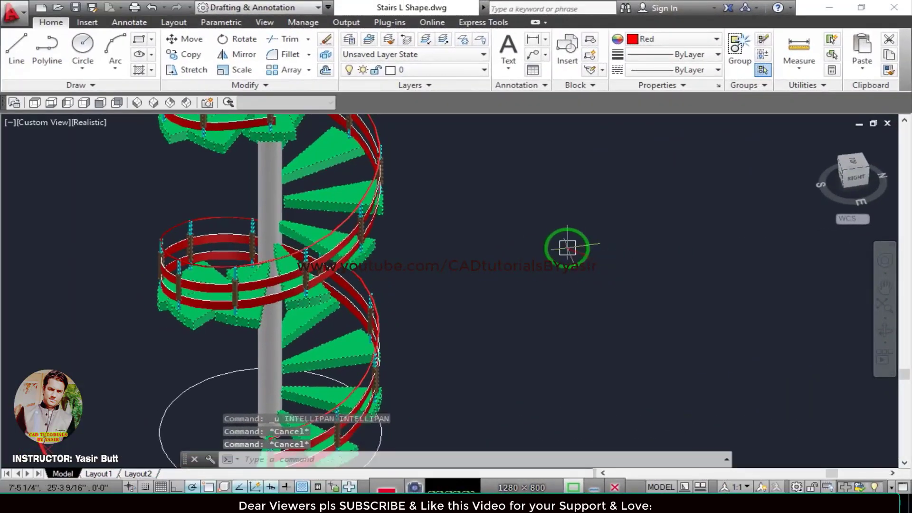
pyautogui.moveTo(424, 305); pyautogui.dragTo(469, 254, button='middle')
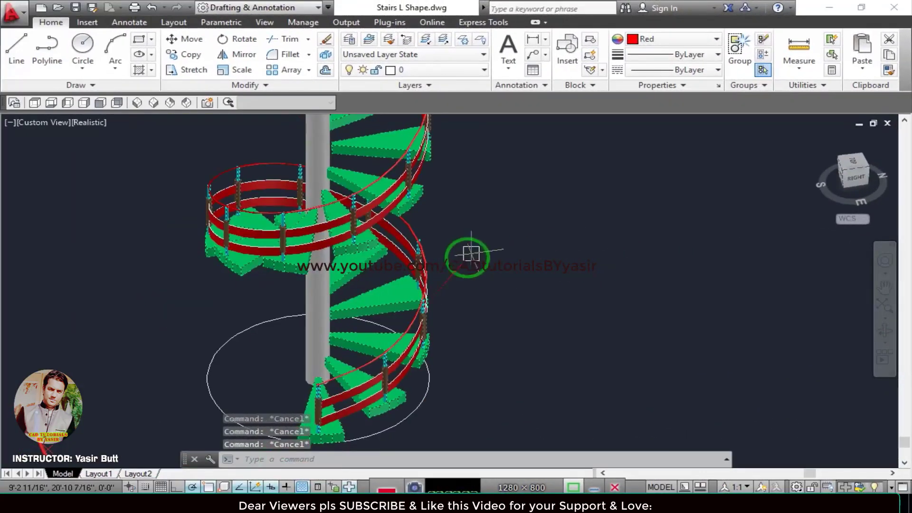
pyautogui.moveTo(479, 309); pyautogui.dragTo(529, 291, button='middle')
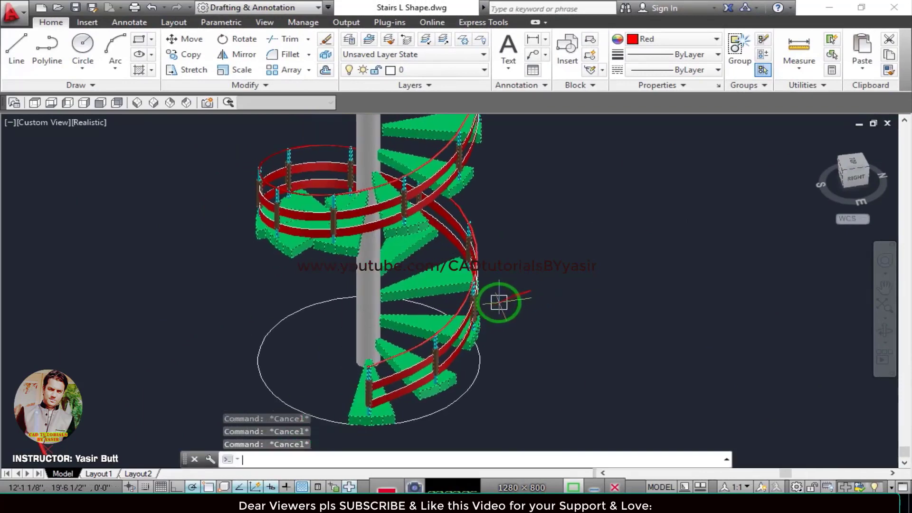
pyautogui.click(443, 285)
pyautogui.press('Escape')
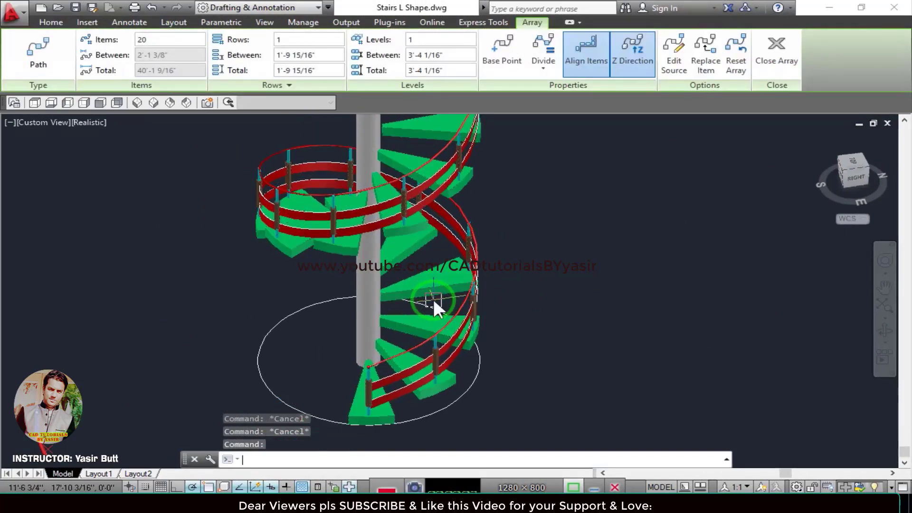
pyautogui.moveTo(409, 263); pyautogui.dragTo(420, 300)
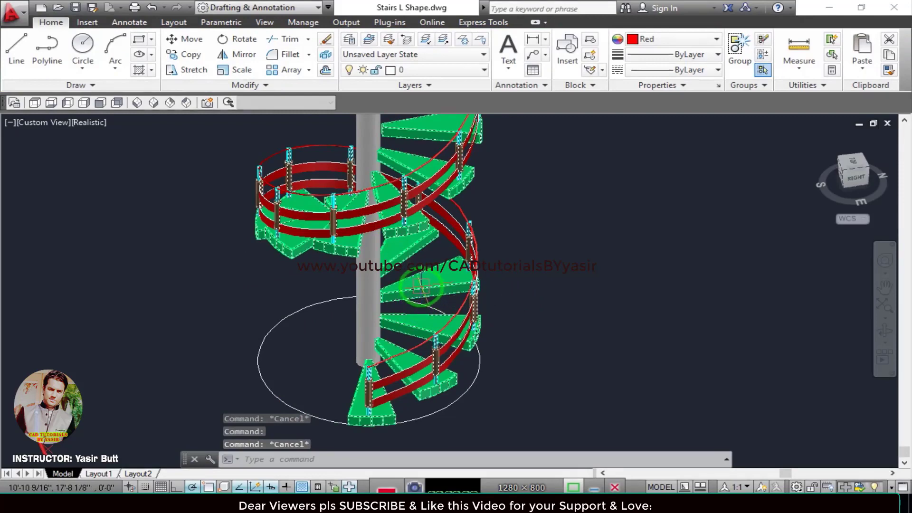
pyautogui.press('Return')
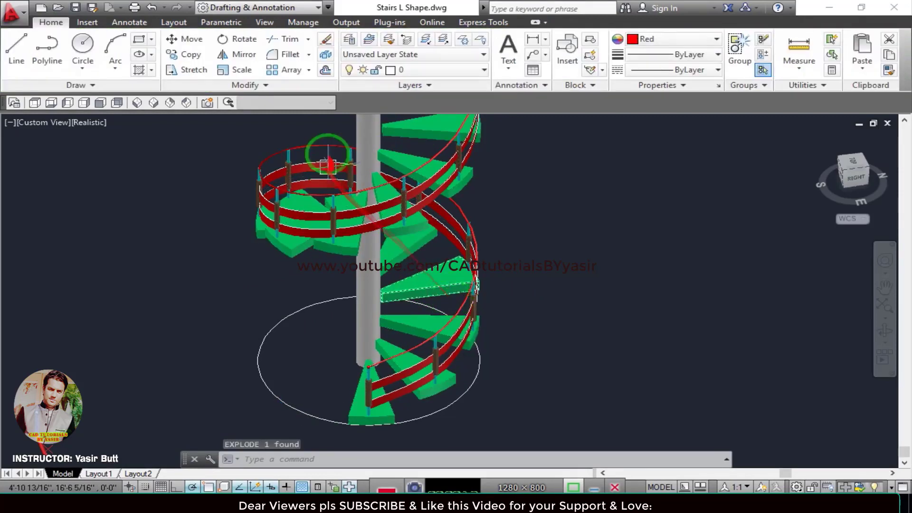
# Switch the workspace to 3D Modeling and open the Materials Browser.
pyautogui.click(296, 7)
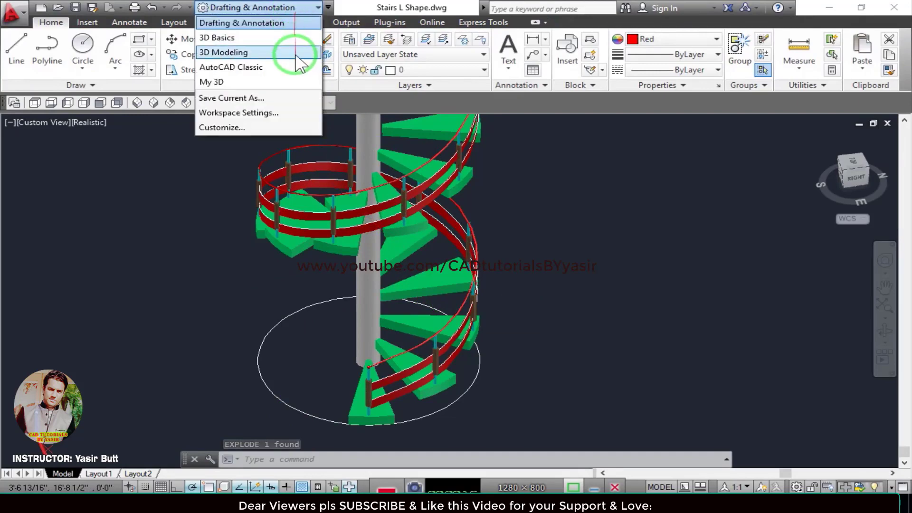
pyautogui.click(296, 53)
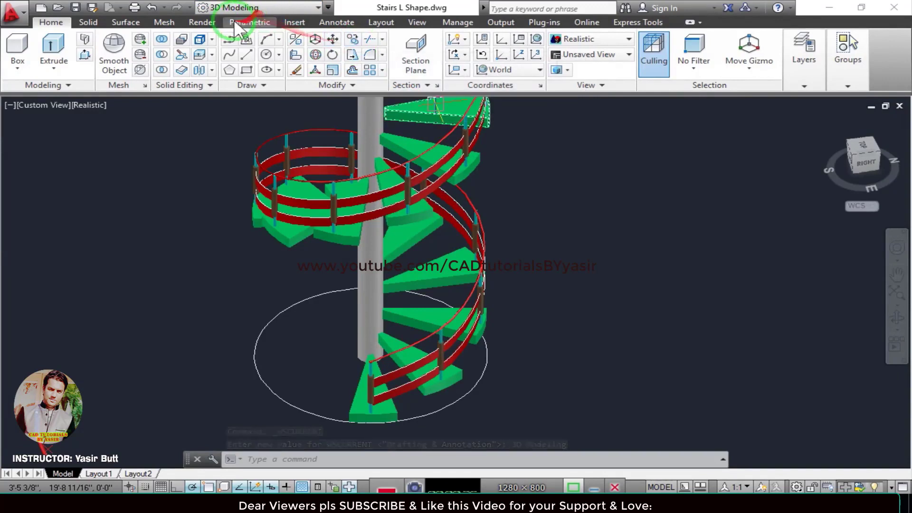
pyautogui.click(214, 20)
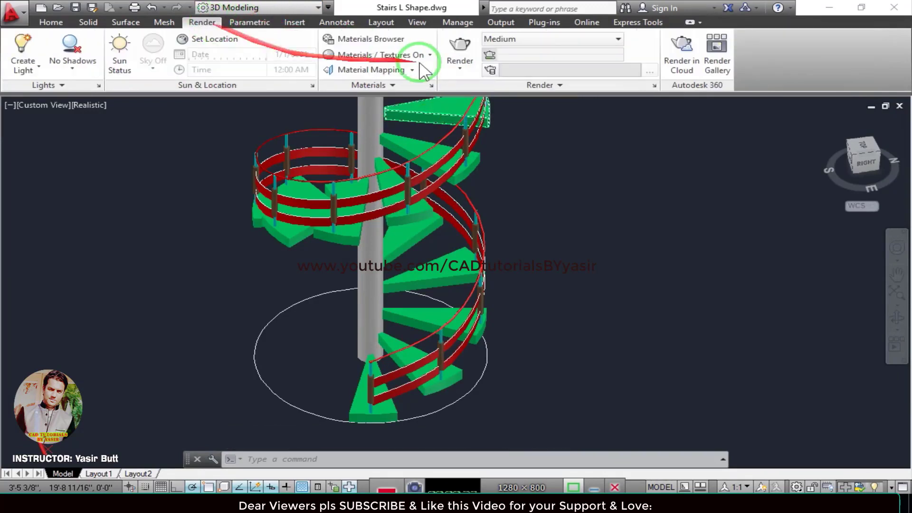
pyautogui.click(371, 39)
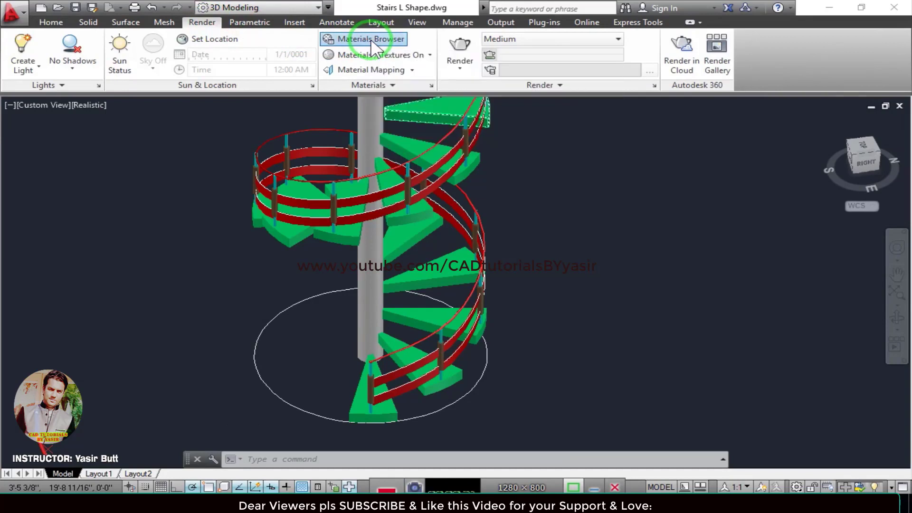
# Place the Materials Browser beside the staircase, then widen it and adjust the width of its library category list.
pyautogui.moveTo(622, 210); pyautogui.dragTo(575, 122)
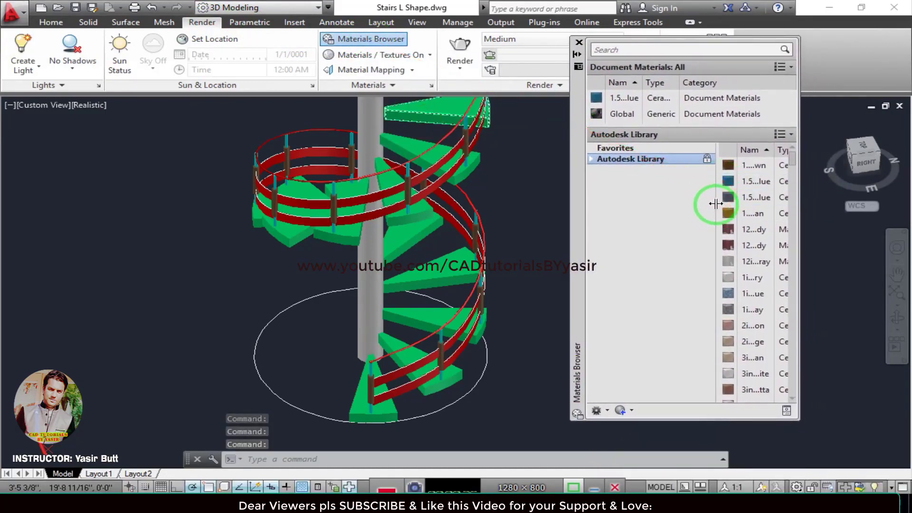
pyautogui.moveTo(716, 204); pyautogui.dragTo(661, 204)
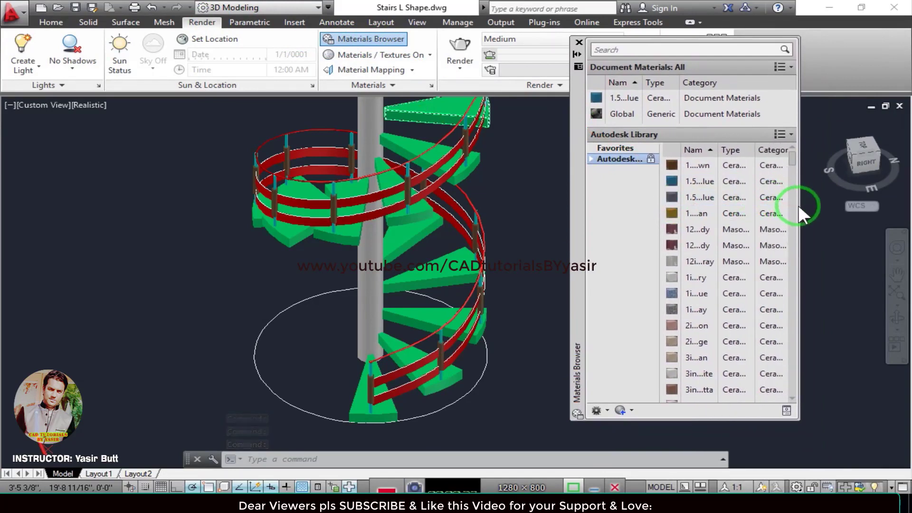
pyautogui.moveTo(798, 204); pyautogui.dragTo(856, 204)
pyautogui.click(694, 209)
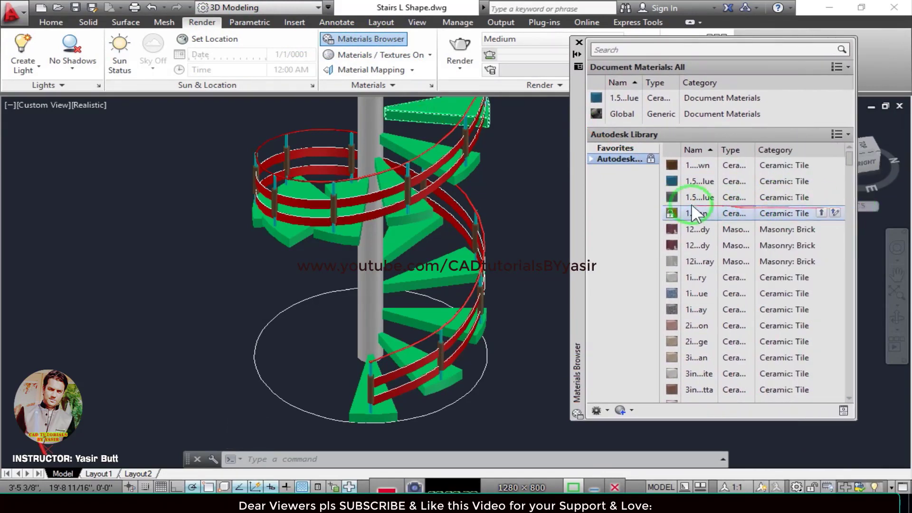
pyautogui.moveTo(658, 184); pyautogui.dragTo(701, 184)
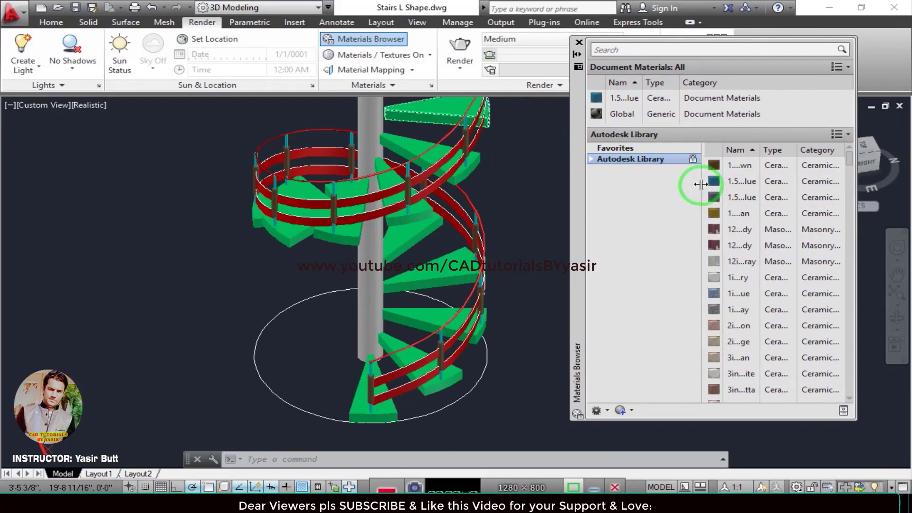
# Show the Granite materials from the Stone category of the Autodesk Library as thumbnails.
pyautogui.doubleClick(644, 158)
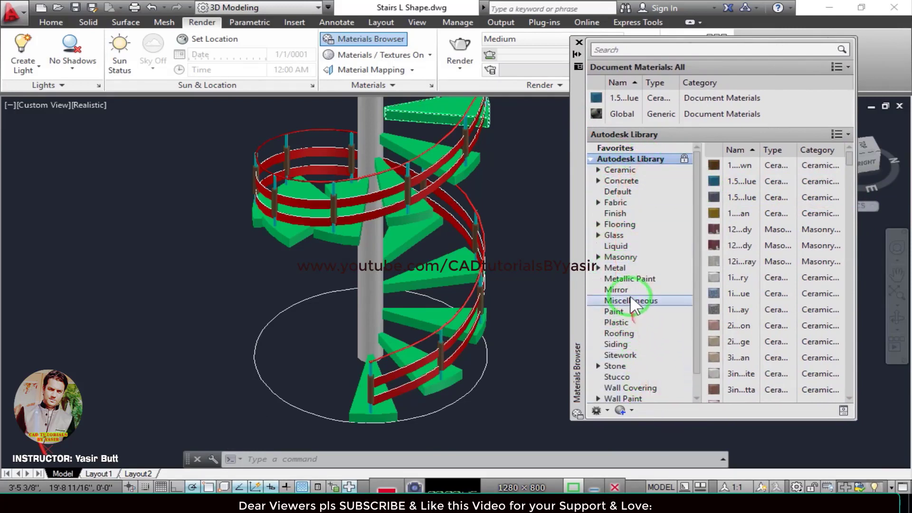
pyautogui.moveTo(698, 259); pyautogui.dragTo(699, 283)
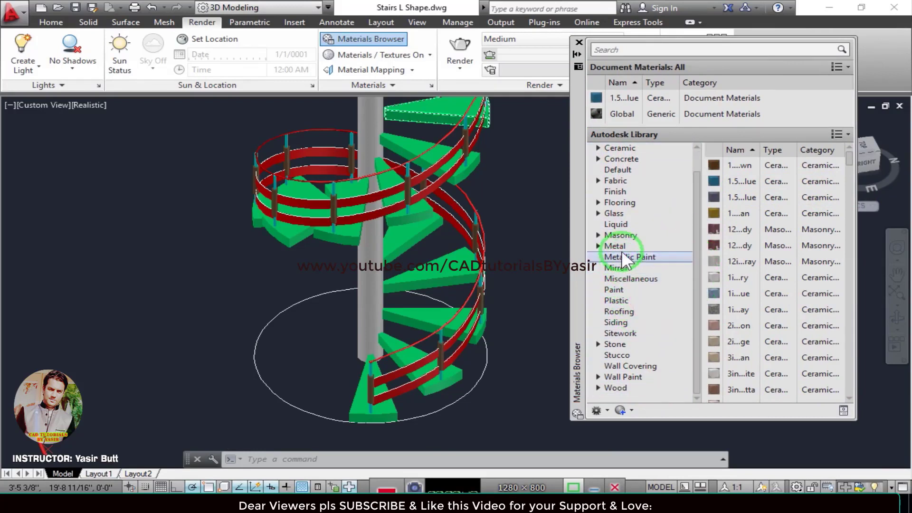
pyautogui.click(600, 343)
pyautogui.moveTo(695, 289); pyautogui.dragTo(696, 340)
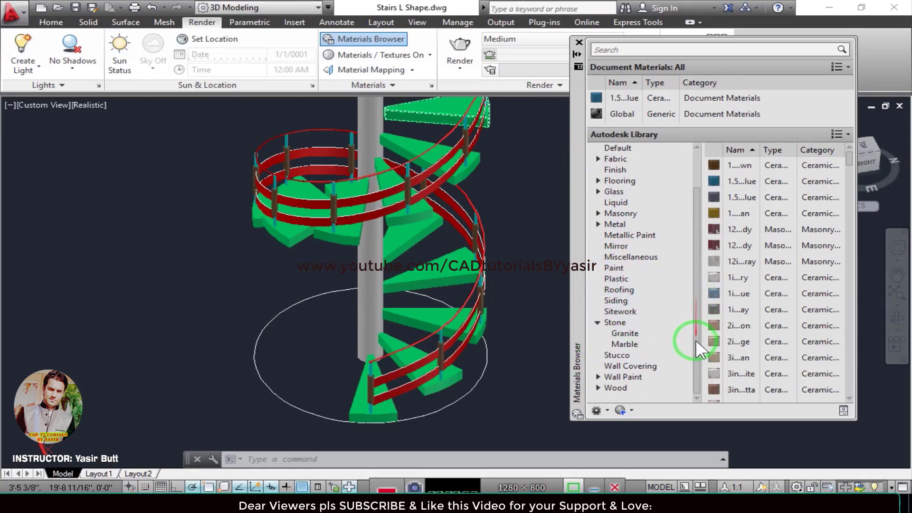
pyautogui.click(631, 334)
pyautogui.moveTo(638, 343)
pyautogui.mouseDown()
pyautogui.moveTo(863, 145)
pyautogui.moveTo(845, 202)
pyautogui.mouseUp()
pyautogui.click(847, 132)
pyautogui.click(845, 208)
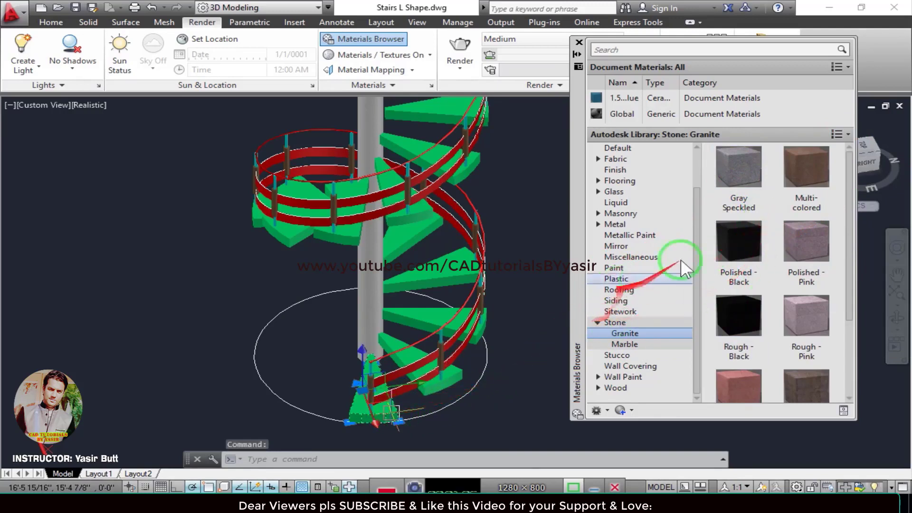
# Assign the Gray Speckled granite material to the lowest tread of the staircase.
pyautogui.rightClick(739, 168)
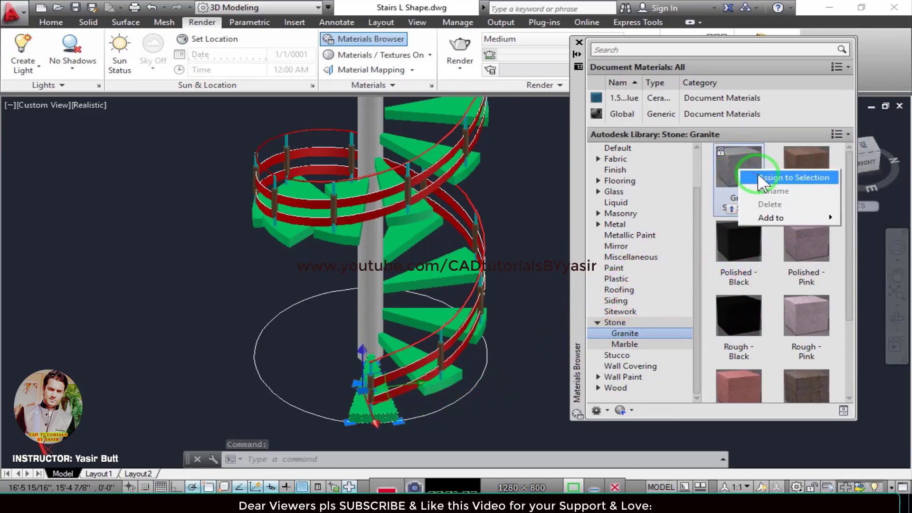
pyautogui.click(789, 177)
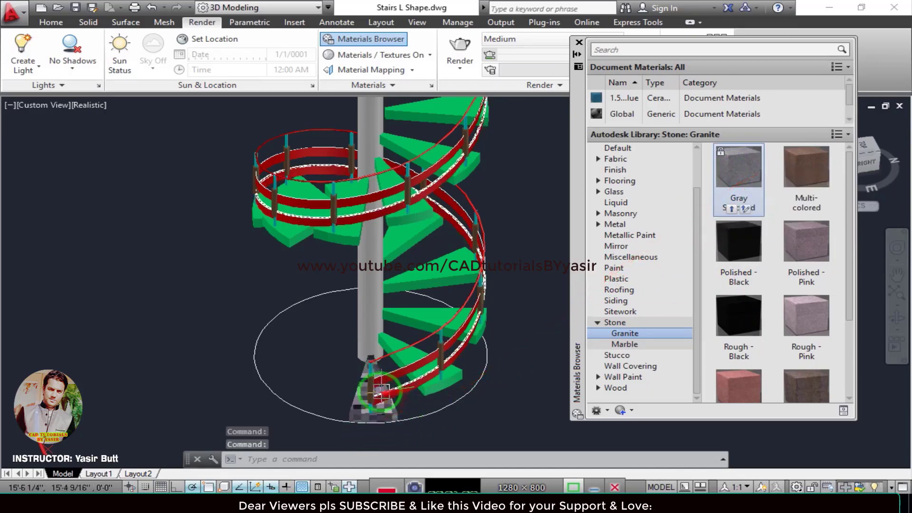
pyautogui.scroll(3, 381, 393)
pyautogui.keyDown('shift'); pyautogui.moveTo(376, 407); pyautogui.dragTo(475, 410, button='middle'); pyautogui.keyUp('shift')
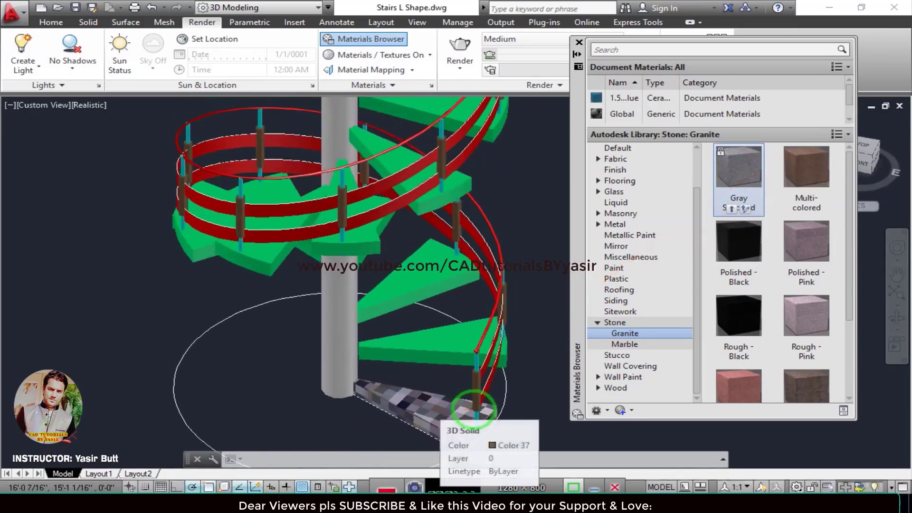
pyautogui.scroll(4, 472, 407)
pyautogui.scroll(2, 389, 369)
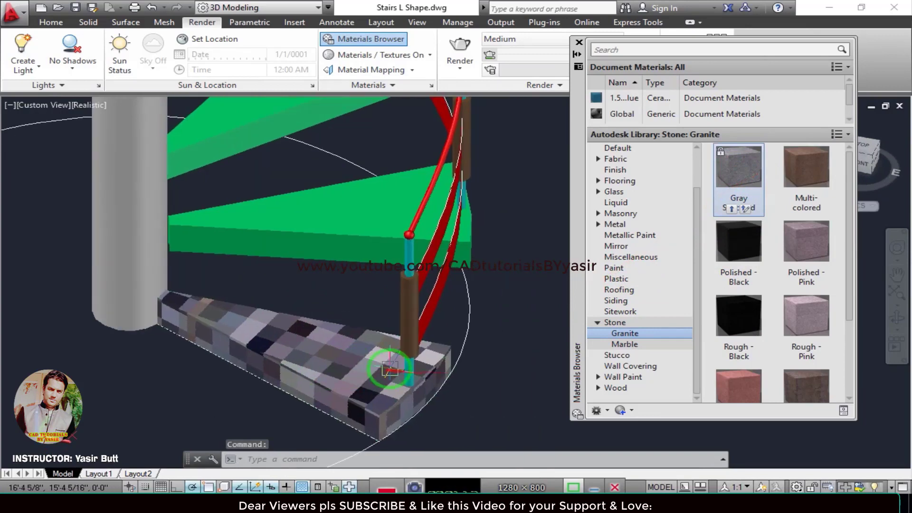
pyautogui.scroll(-1, 809, 352)
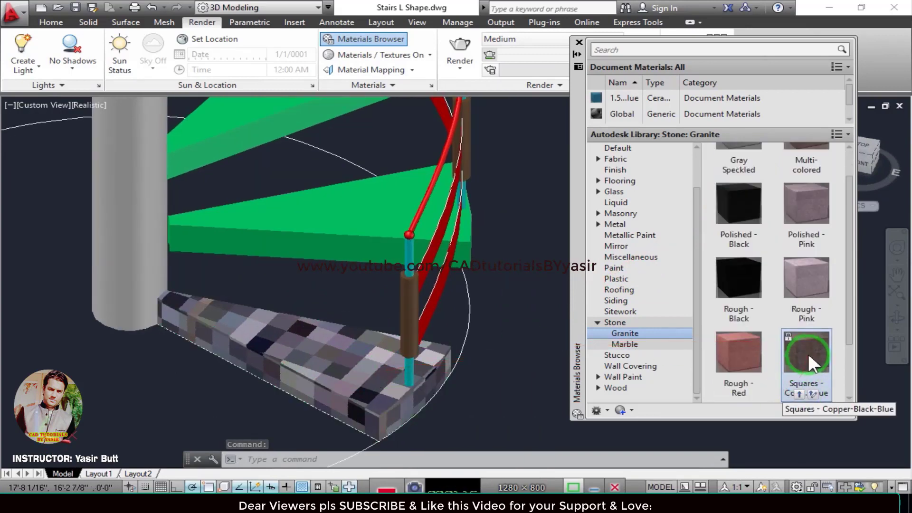
# Assign the Squares - Copper-Black-Blue granite material to the lowest tread of the staircase.
pyautogui.moveTo(808, 353); pyautogui.dragTo(355, 366)
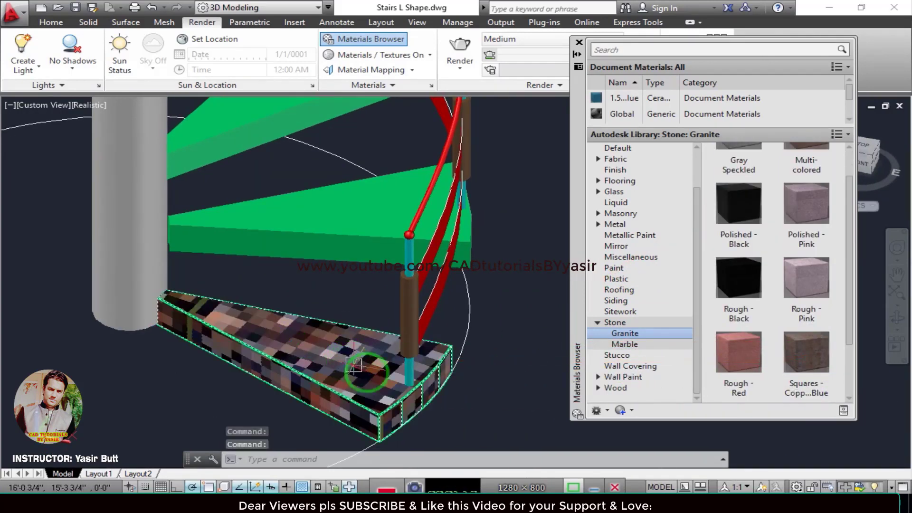
pyautogui.click(89, 104)
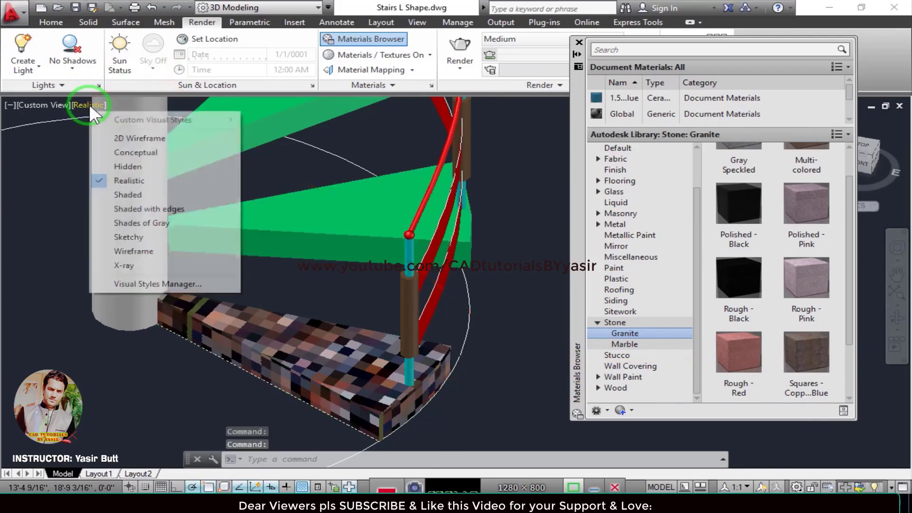
pyautogui.click(759, 323)
# Assign the Rough - Red granite material to the lowest tread of the staircase.
pyautogui.moveTo(738, 358); pyautogui.dragTo(347, 355)
pyautogui.scroll(-2, 377, 361)
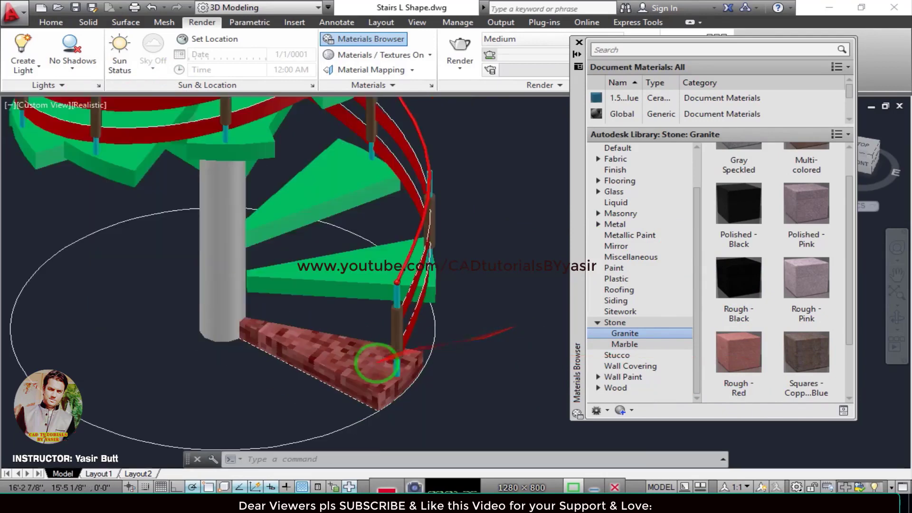
pyautogui.scroll(2, 356, 367)
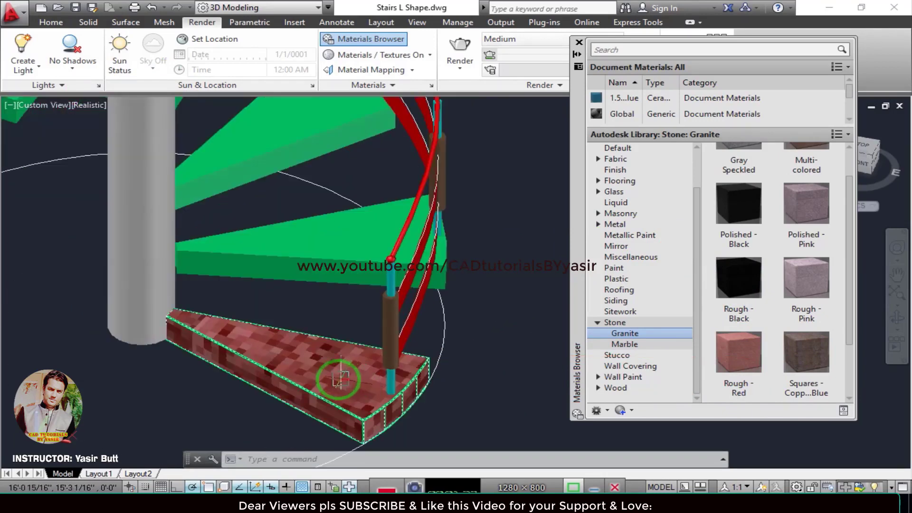
pyautogui.moveTo(341, 379); pyautogui.dragTo(307, 399, button='middle')
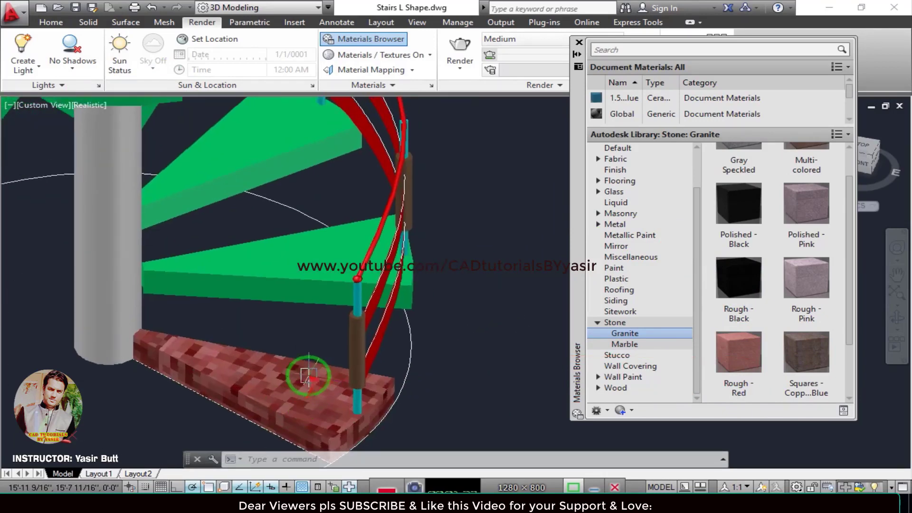
# Select the green treads directly above the granite tread, working up the first turn of the staircase.
pyautogui.scroll(-1, 271, 291)
pyautogui.click(275, 282)
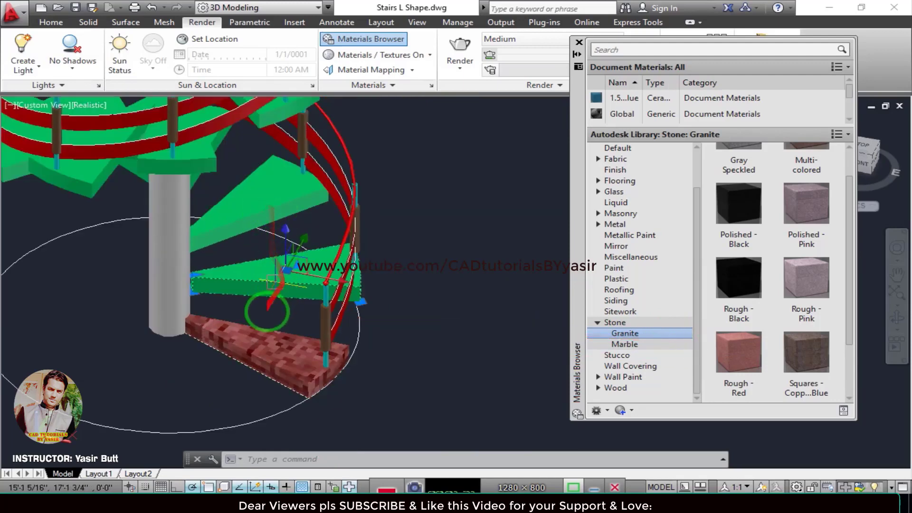
pyautogui.click(254, 213)
pyautogui.moveTo(296, 261); pyautogui.dragTo(269, 318, button='middle')
pyautogui.scroll(2, 356, 246)
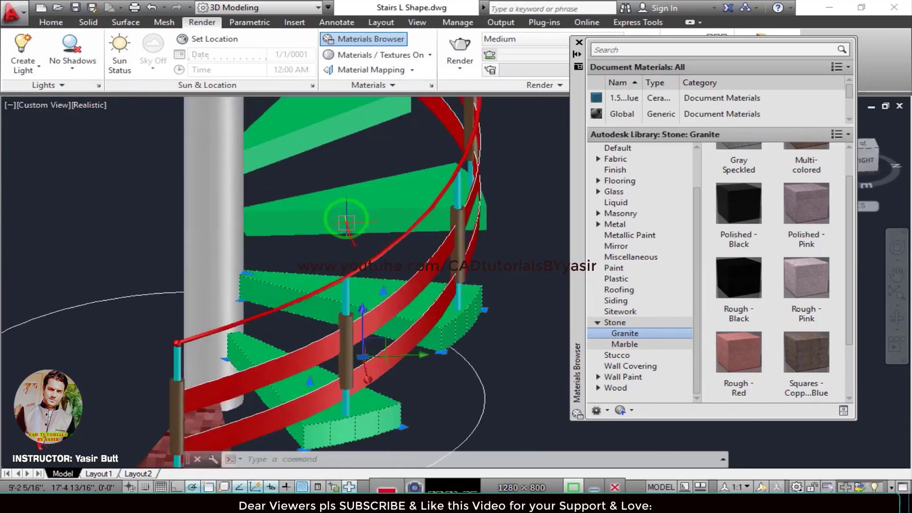
pyautogui.click(343, 206)
pyautogui.scroll(-2, 365, 184)
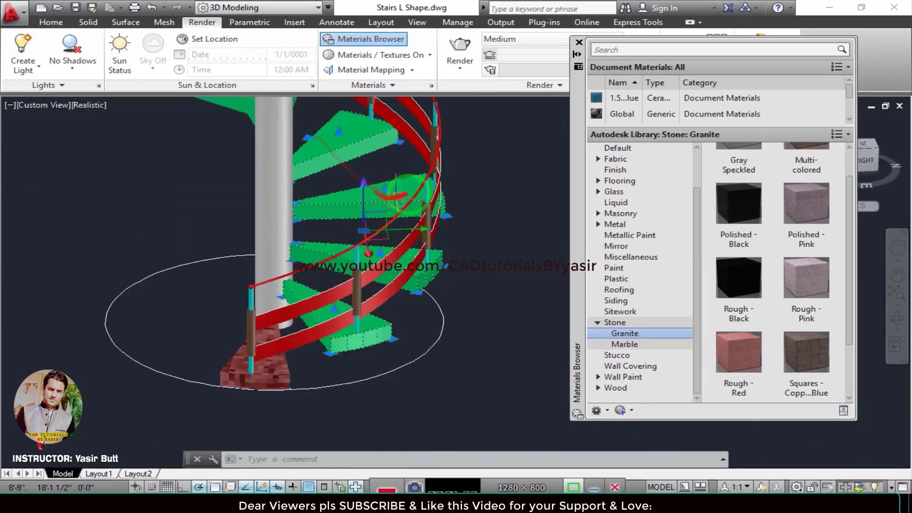
pyautogui.moveTo(401, 171); pyautogui.dragTo(418, 307, button='middle')
pyautogui.keyDown('shift'); pyautogui.moveTo(395, 265); pyautogui.dragTo(308, 276, button='middle'); pyautogui.keyUp('shift')
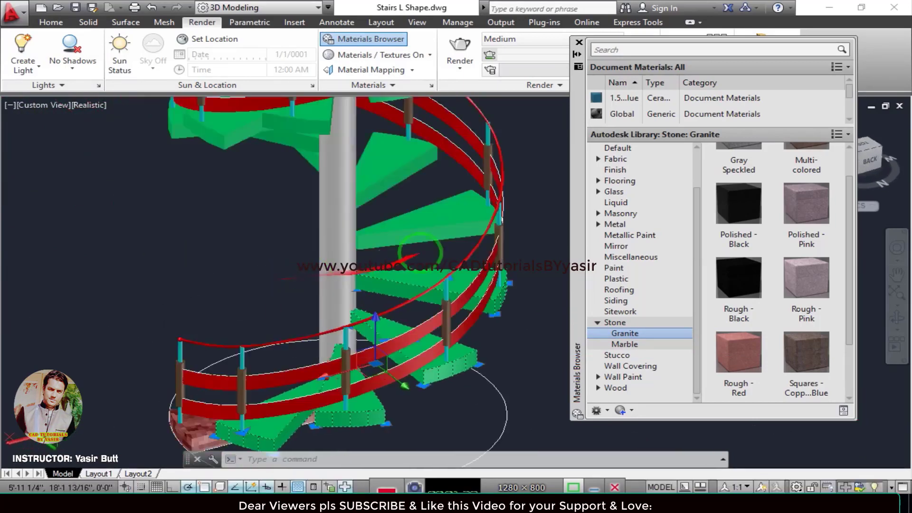
pyautogui.scroll(2, 418, 241)
pyautogui.click(384, 148)
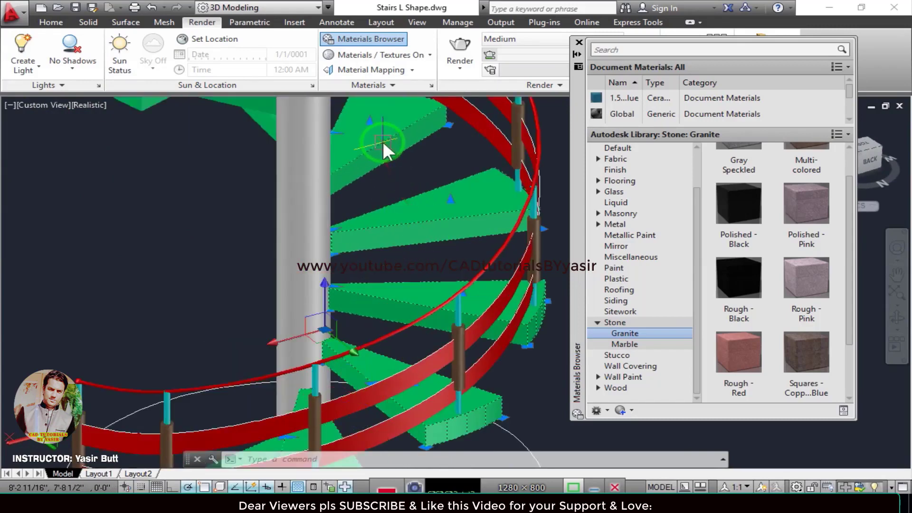
# Extend the selection with the next green treads around the middle of the staircase.
pyautogui.scroll(-4, 427, 216)
pyautogui.keyDown('shift'); pyautogui.moveTo(472, 249); pyautogui.dragTo(323, 256, button='middle'); pyautogui.keyUp('shift')
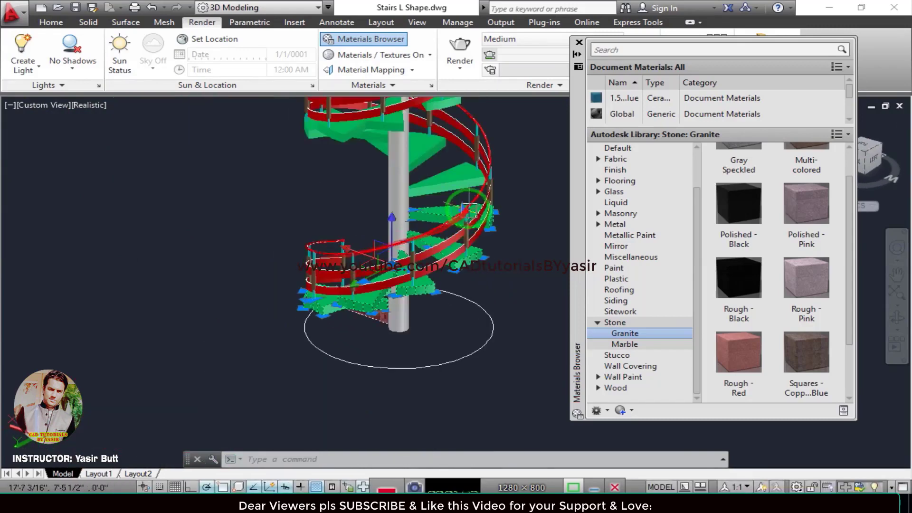
pyautogui.scroll(3, 460, 232)
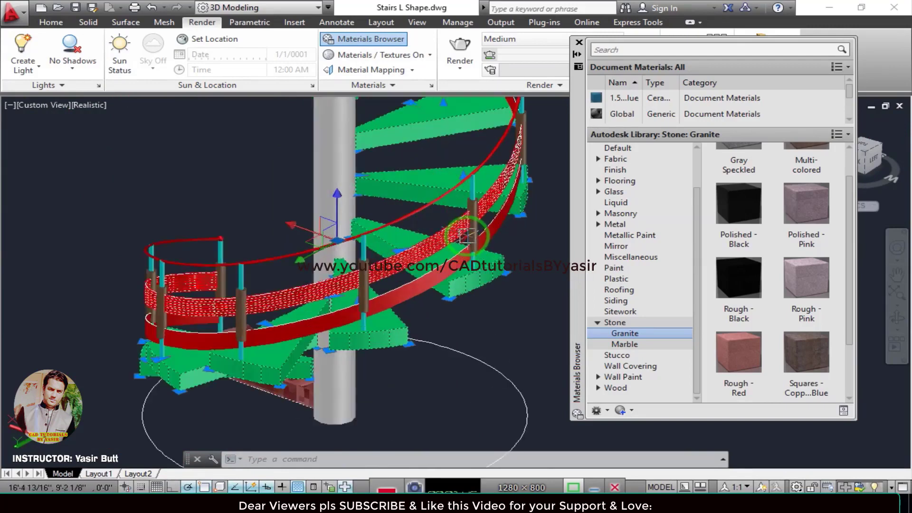
pyautogui.moveTo(466, 234); pyautogui.dragTo(375, 308, button='middle')
pyautogui.scroll(-2, 377, 307)
pyautogui.keyDown('shift'); pyautogui.moveTo(420, 260); pyautogui.dragTo(336, 247, button='middle'); pyautogui.keyUp('shift')
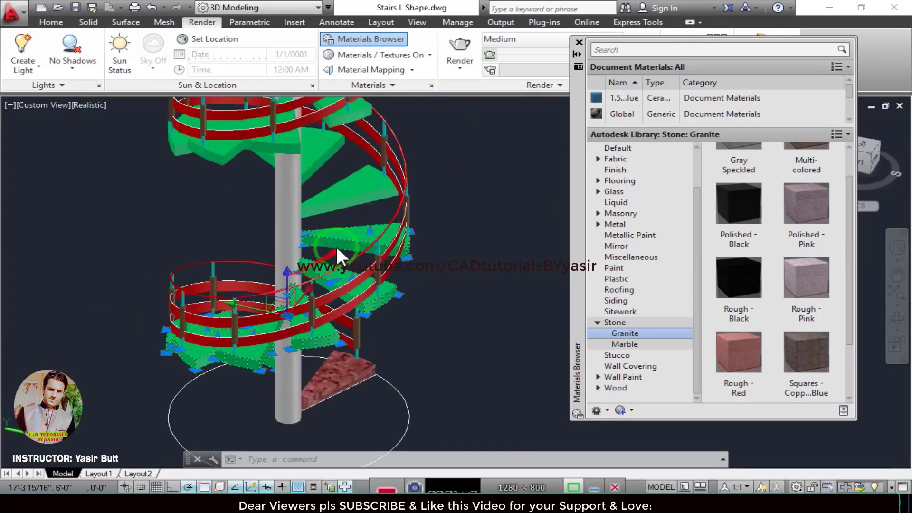
pyautogui.click(362, 197)
pyautogui.scroll(-2, 394, 207)
pyautogui.keyDown('shift'); pyautogui.moveTo(418, 217); pyautogui.dragTo(358, 281, button='middle'); pyautogui.keyUp('shift')
pyautogui.click(360, 191)
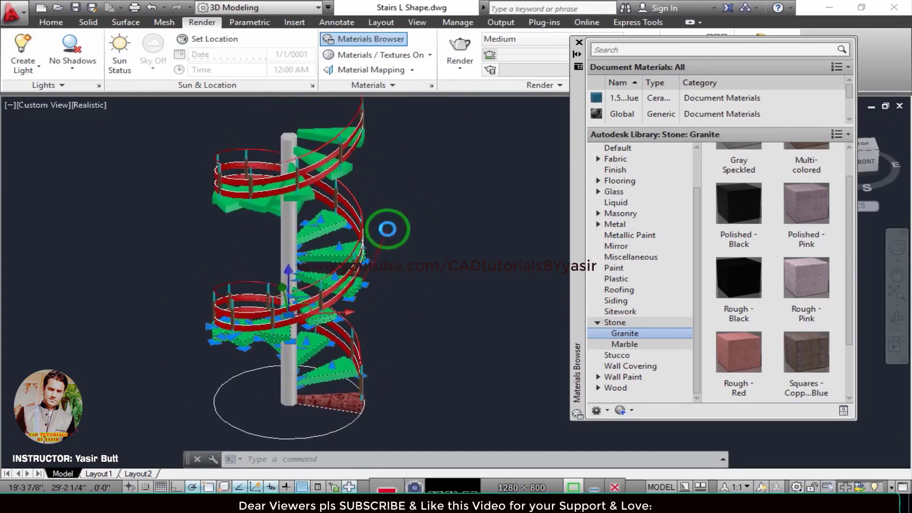
pyautogui.keyDown('shift'); pyautogui.moveTo(387, 228); pyautogui.dragTo(301, 246, button='middle'); pyautogui.keyUp('shift')
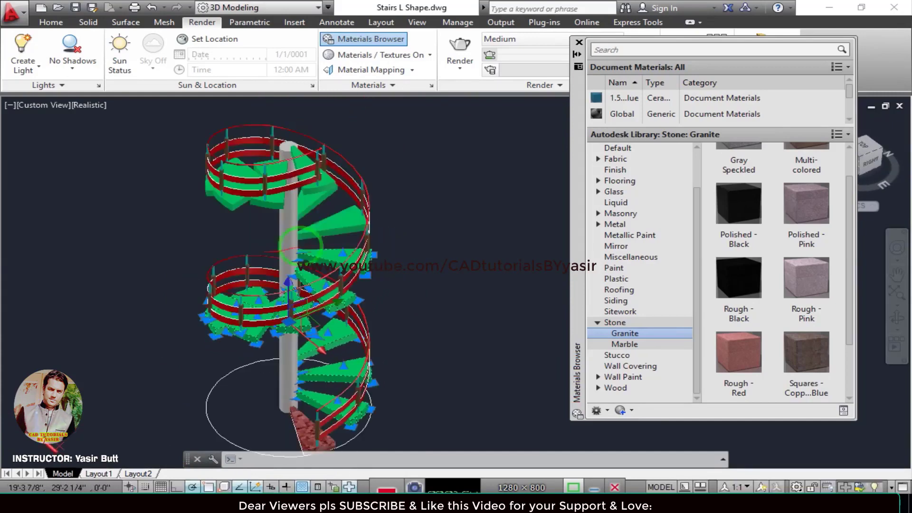
# Add the remaining green treads around the uppermost turn, up to the last one, to the selection.
pyautogui.click(334, 215)
pyautogui.scroll(2, 409, 197)
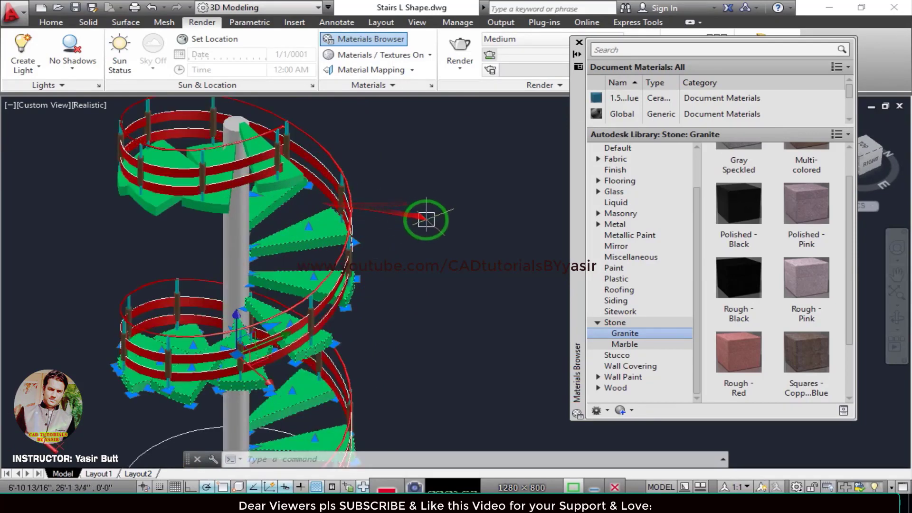
pyautogui.keyDown('shift'); pyautogui.moveTo(426, 220); pyautogui.dragTo(299, 220, button='middle'); pyautogui.keyUp('shift')
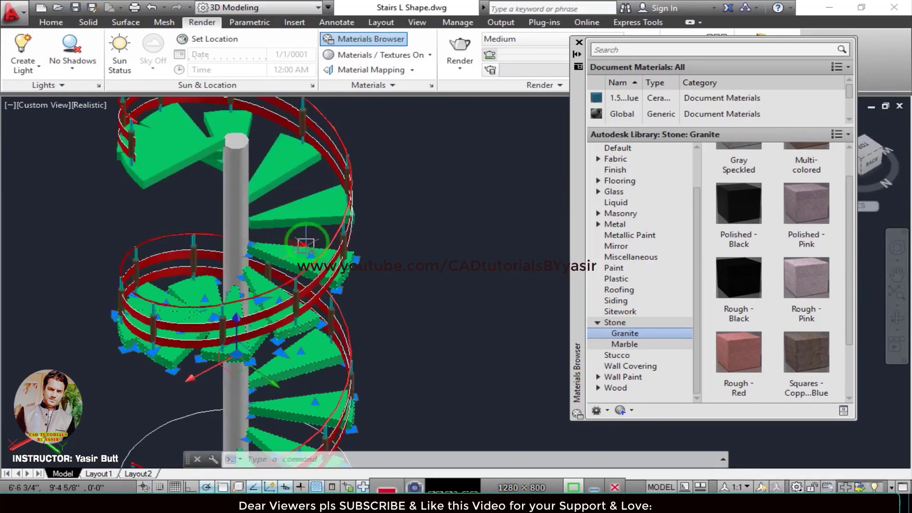
pyautogui.click(299, 220)
pyautogui.click(294, 163)
pyautogui.keyDown('shift'); pyautogui.moveTo(368, 197); pyautogui.dragTo(296, 179, button='middle'); pyautogui.keyUp('shift')
pyautogui.scroll(-3, 296, 179)
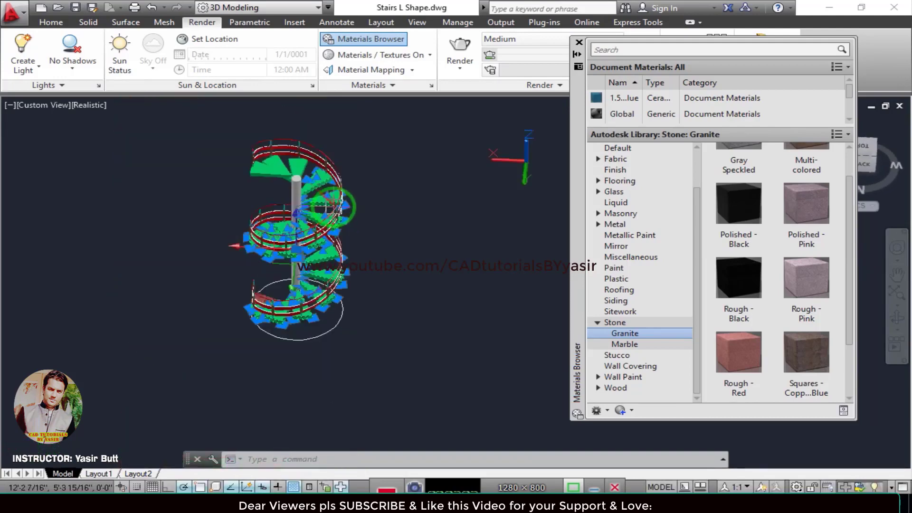
pyautogui.scroll(6, 289, 166)
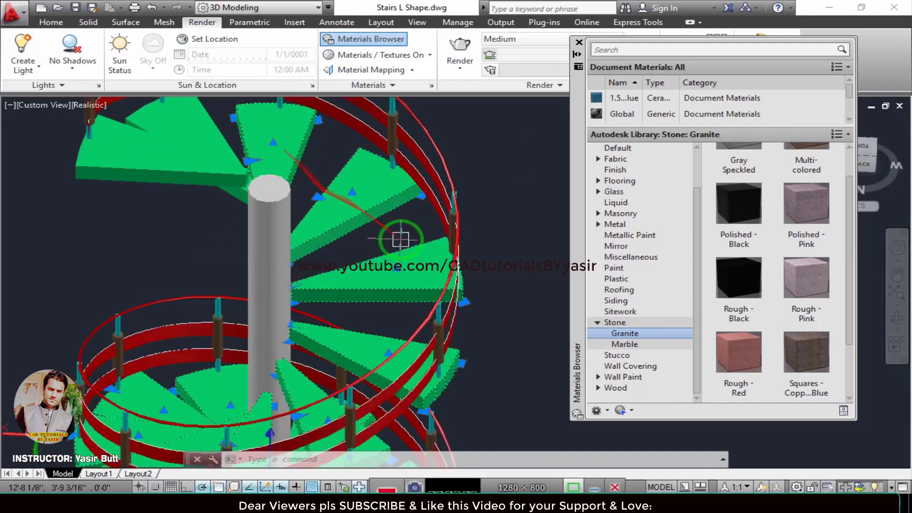
pyautogui.moveTo(400, 239)
pyautogui.keyDown('shift'); pyautogui.mouseDown(button='middle')
pyautogui.moveTo(350, 252)
pyautogui.moveTo(320, 244)
pyautogui.moveTo(304, 199)
pyautogui.mouseUp(button='middle'); pyautogui.keyUp('shift')
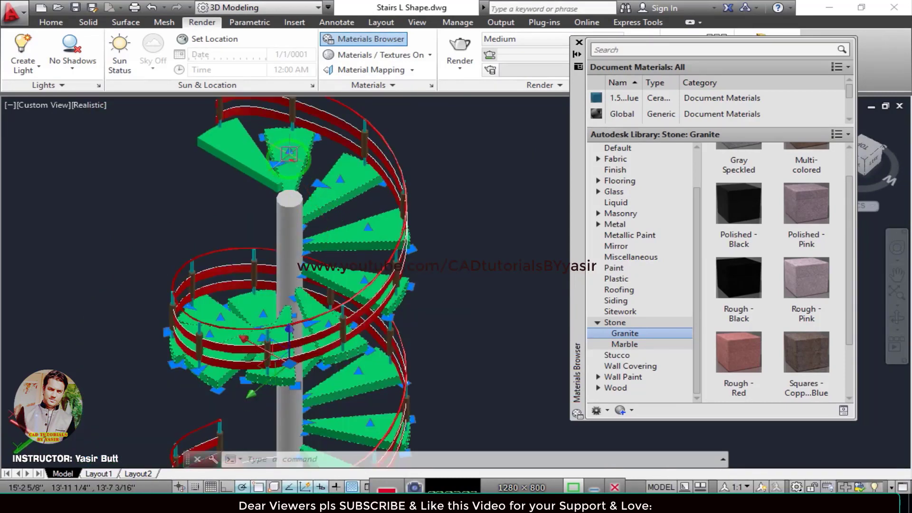
pyautogui.scroll(-2, 323, 209)
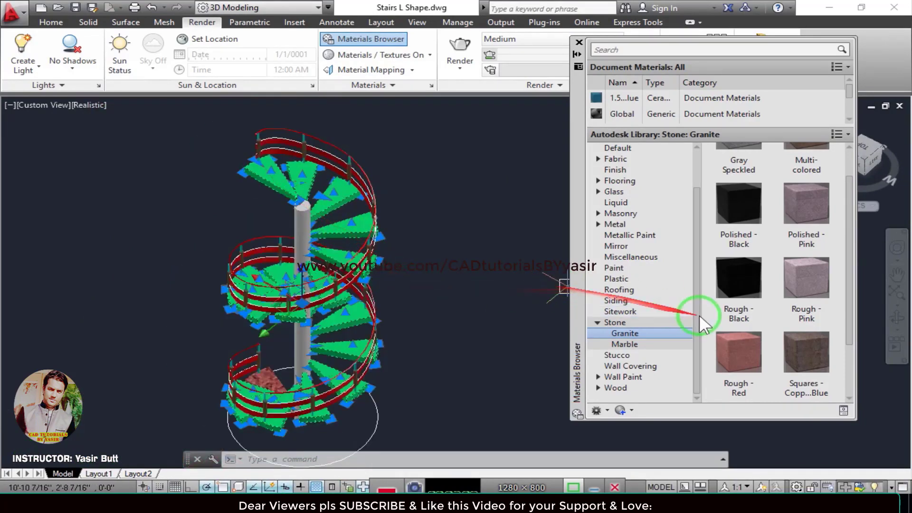
# Assign the Rough - Red granite material to all selected treads and clear the selection.
pyautogui.rightClick(734, 351)
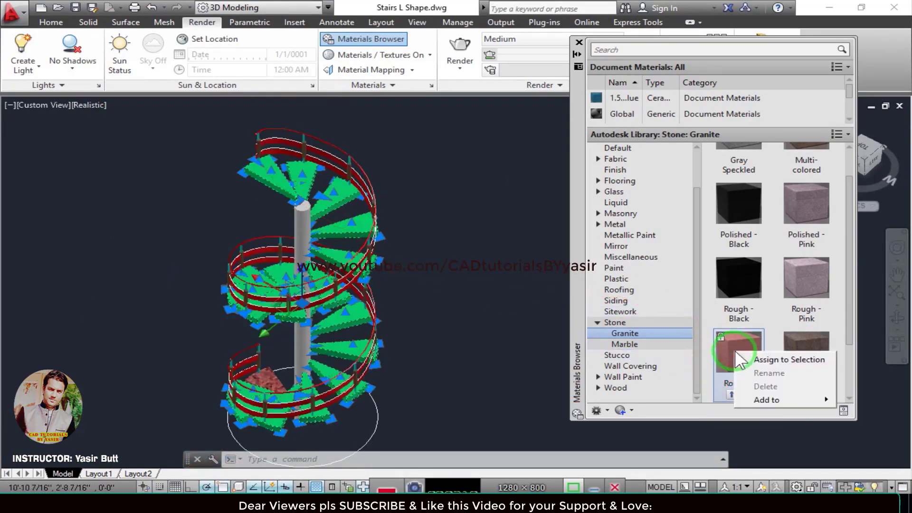
pyautogui.click(759, 358)
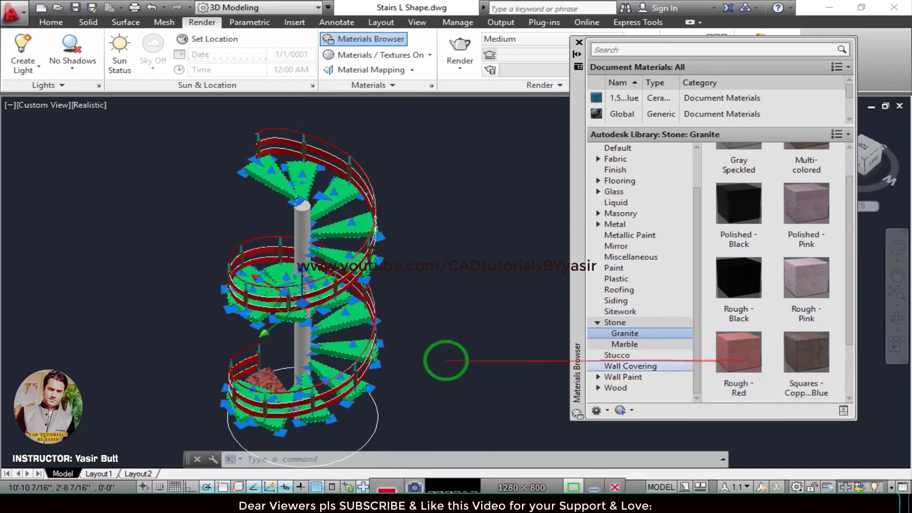
pyautogui.press('Escape')
pyautogui.moveTo(433, 307); pyautogui.dragTo(489, 262, button='middle')
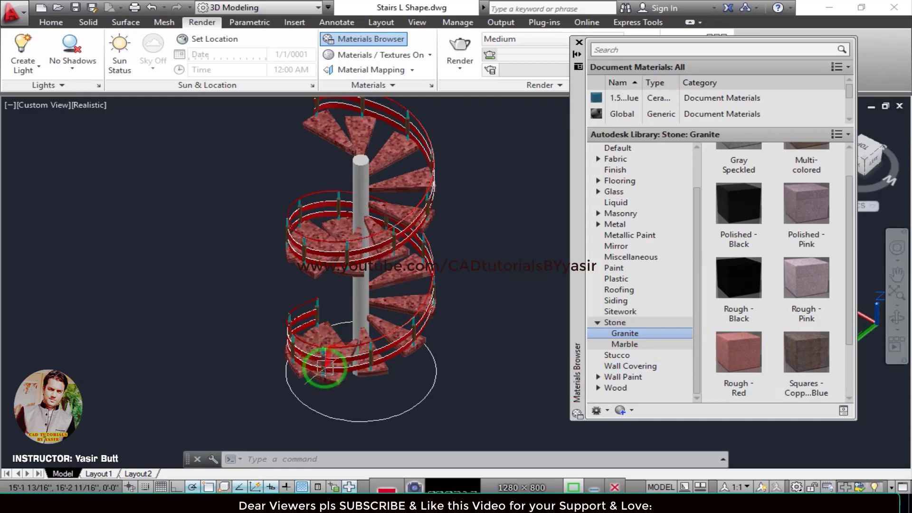
pyautogui.keyDown('shift'); pyautogui.moveTo(324, 367); pyautogui.dragTo(380, 366, button='middle'); pyautogui.keyUp('shift')
# Show the Aluminum materials from the Metal category of the Autodesk Library for use on the railings.
pyautogui.scroll(5, 378, 334)
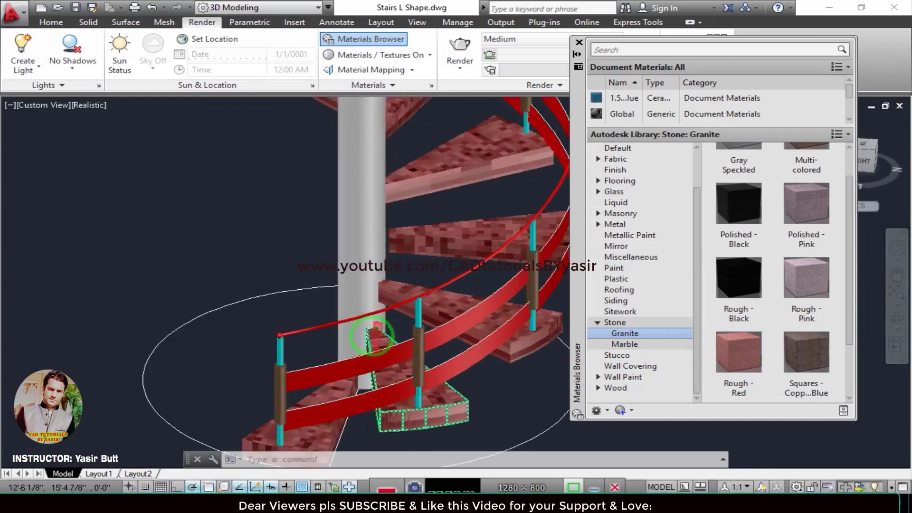
pyautogui.scroll(2, 378, 335)
pyautogui.scroll(2, 248, 330)
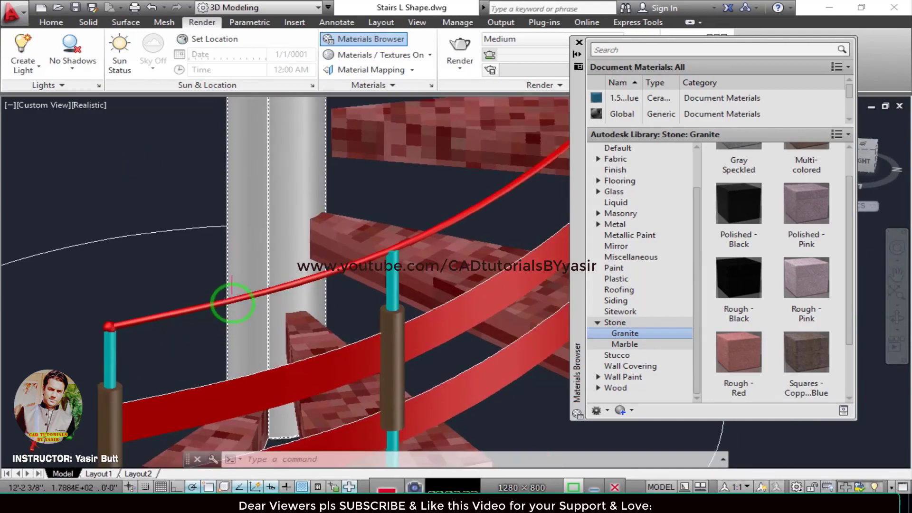
pyautogui.scroll(2, 232, 303)
pyautogui.scroll(-4, 231, 298)
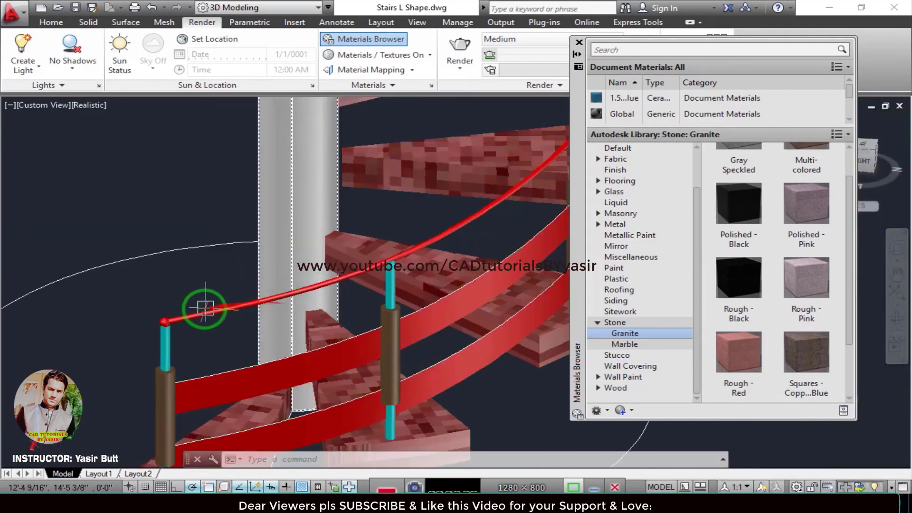
pyautogui.click(599, 224)
pyautogui.click(633, 237)
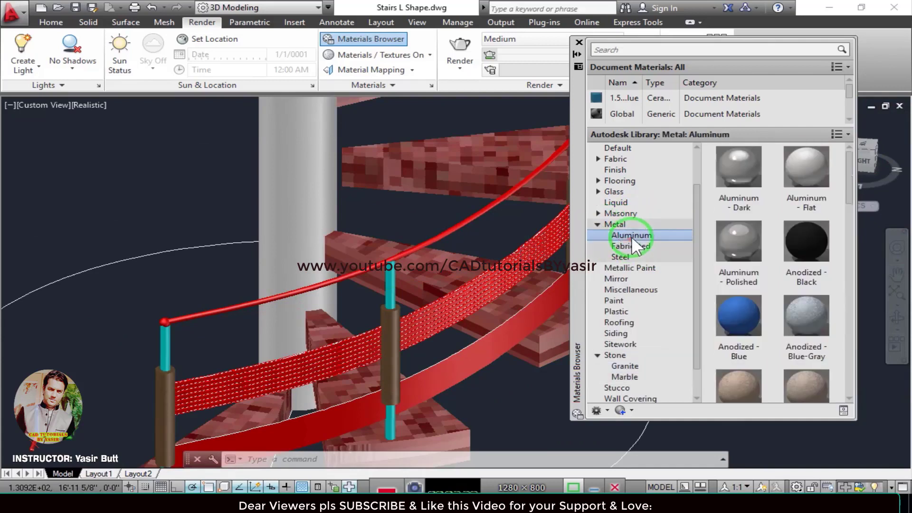
# Assign the Aluminum - Polished material to the thin top handrail.
pyautogui.moveTo(707, 252); pyautogui.dragTo(478, 293)
pyautogui.rightClick(736, 246)
pyautogui.click(758, 253)
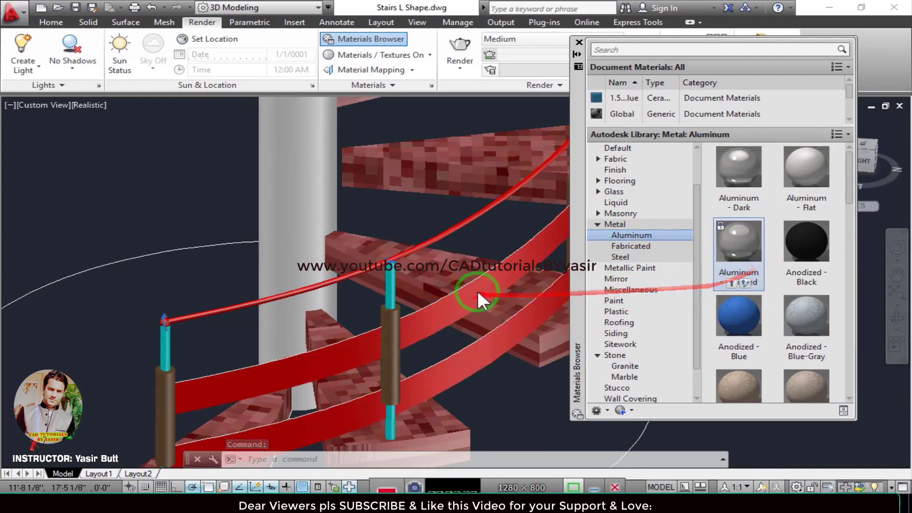
pyautogui.moveTo(498, 292); pyautogui.dragTo(629, 288, button='middle')
pyautogui.press('Escape')
# Assign the Anodized - Blue aluminum material to the thin top handrail.
pyautogui.click(401, 364)
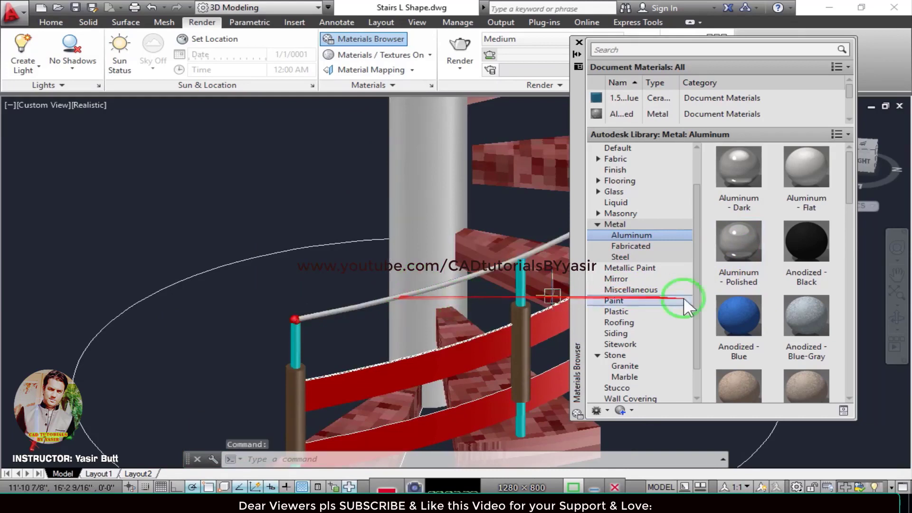
pyautogui.rightClick(734, 314)
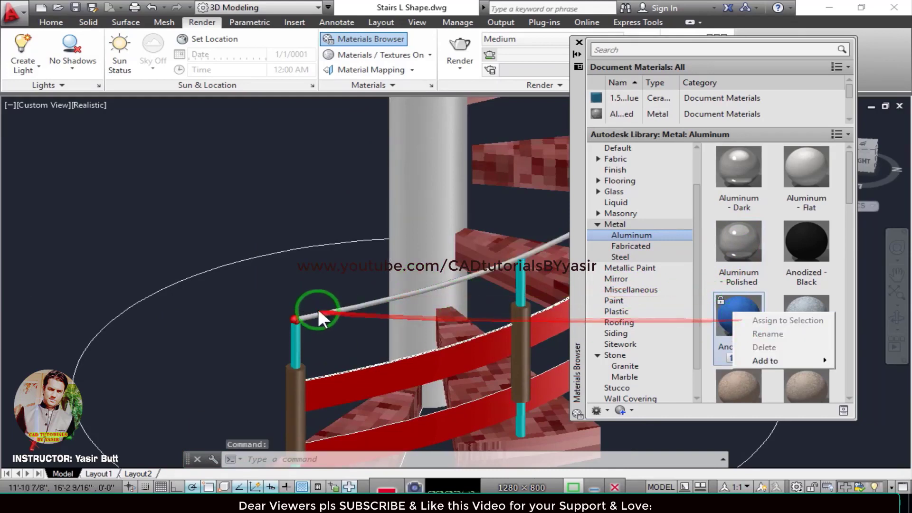
pyautogui.click(340, 312)
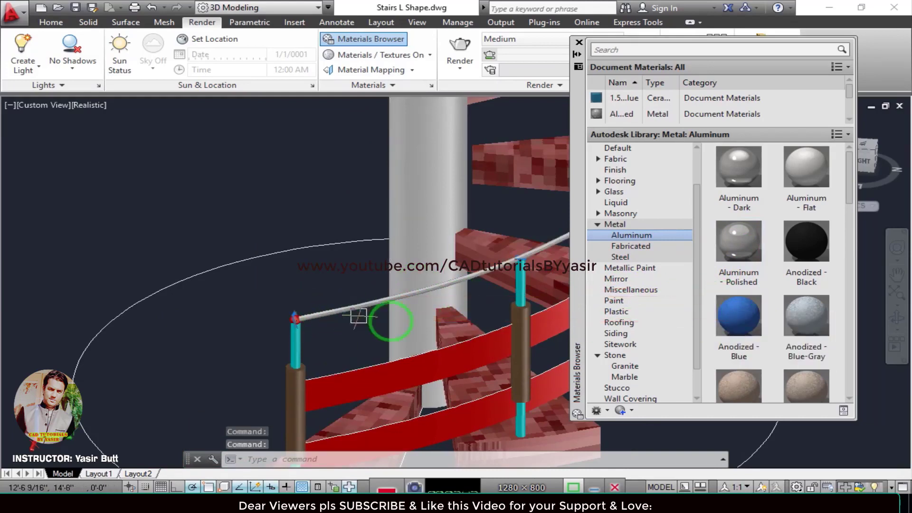
pyautogui.rightClick(744, 318)
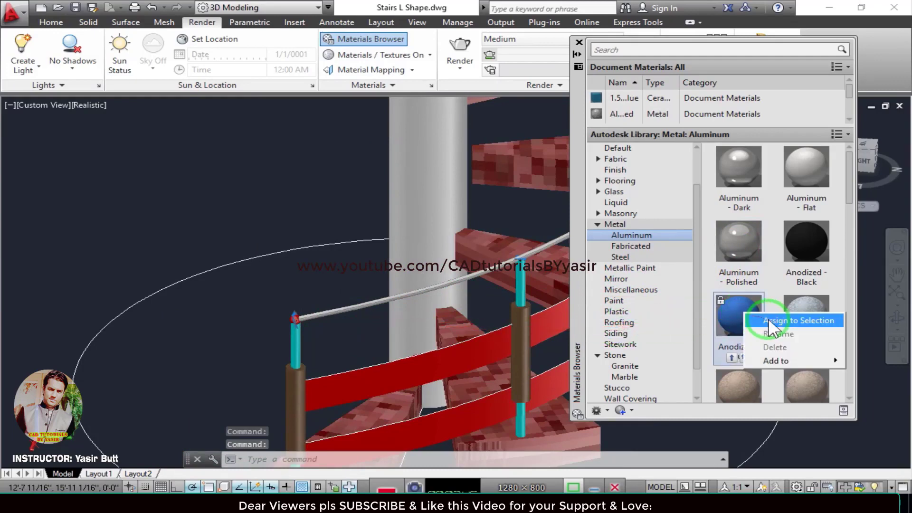
pyautogui.click(764, 318)
# Assign the Anodized - Blue aluminum material to both flat railing bands below the top handrail.
pyautogui.click(453, 318)
pyautogui.moveTo(404, 310); pyautogui.dragTo(280, 259, button='middle')
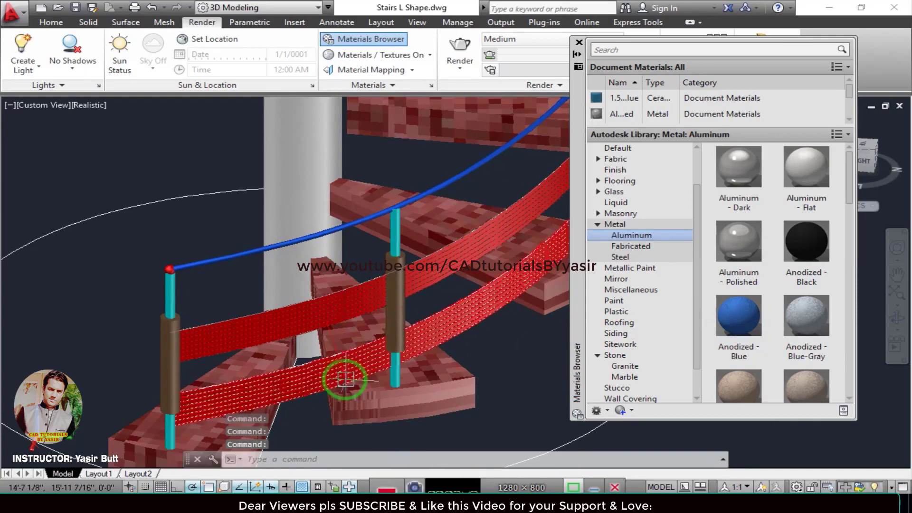
pyautogui.rightClick(745, 315)
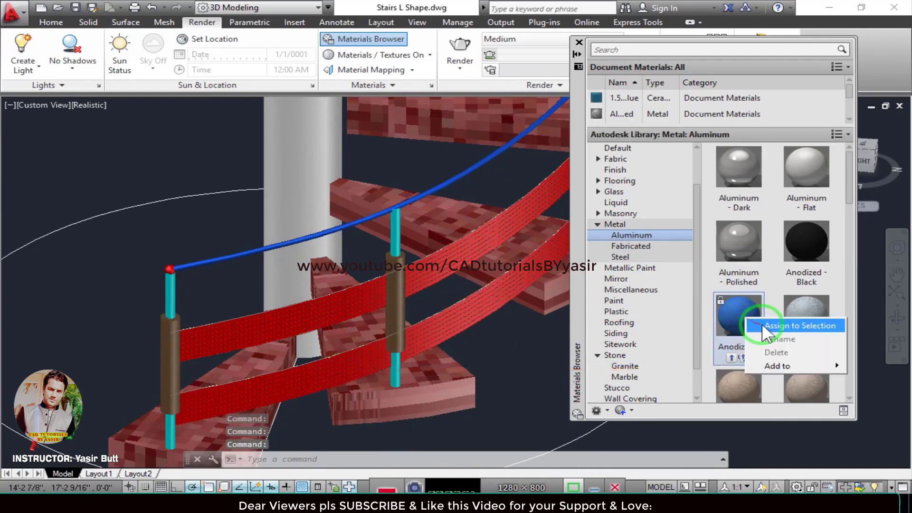
pyautogui.click(761, 324)
# Assign the Anodized - Blue aluminum material to the sphere at the lower end of the top handrail.
pyautogui.click(252, 295)
pyautogui.moveTo(191, 291); pyautogui.dragTo(299, 287, button='middle')
pyautogui.scroll(5, 298, 287)
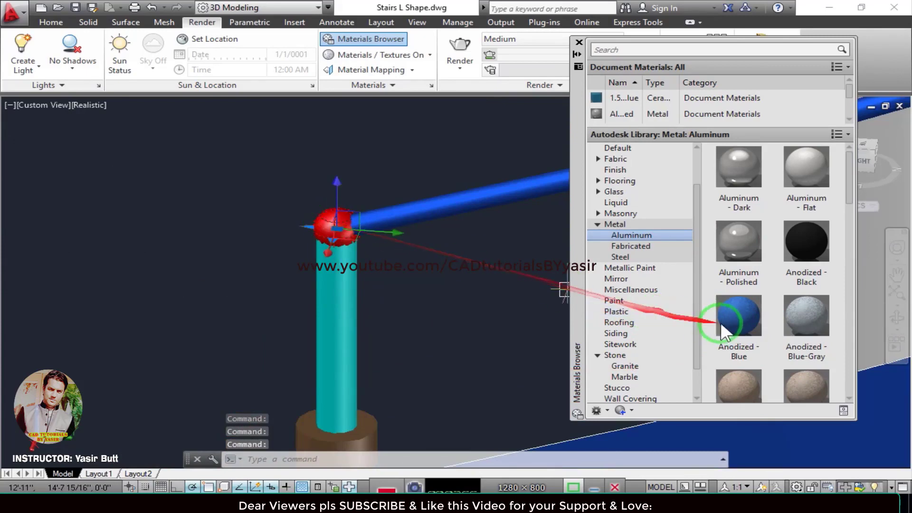
pyautogui.rightClick(724, 306)
pyautogui.click(741, 315)
pyautogui.scroll(-2, 403, 252)
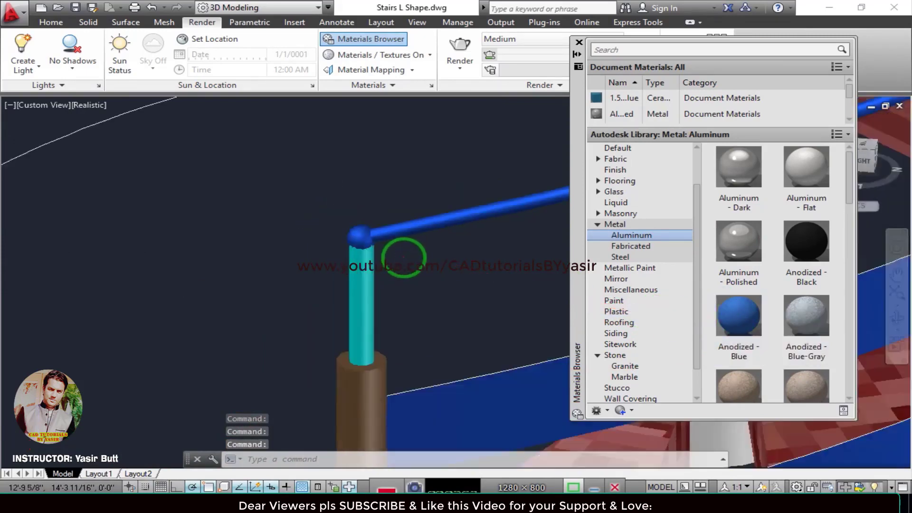
# Assign the Anodized - Blue aluminum material to the sphere at the upper end of the top handrail.
pyautogui.scroll(-5, 405, 258)
pyautogui.moveTo(422, 220); pyautogui.dragTo(319, 344, button='middle')
pyautogui.scroll(-1, 426, 223)
pyautogui.scroll(-2, 326, 224)
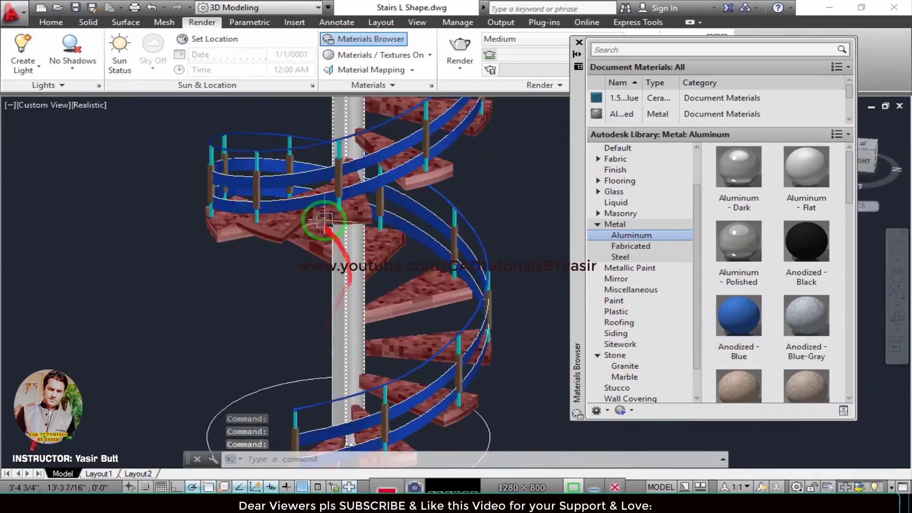
pyautogui.moveTo(352, 176); pyautogui.dragTo(368, 309, button='middle')
pyautogui.moveTo(428, 137); pyautogui.dragTo(459, 320, button='middle')
pyautogui.scroll(5, 334, 202)
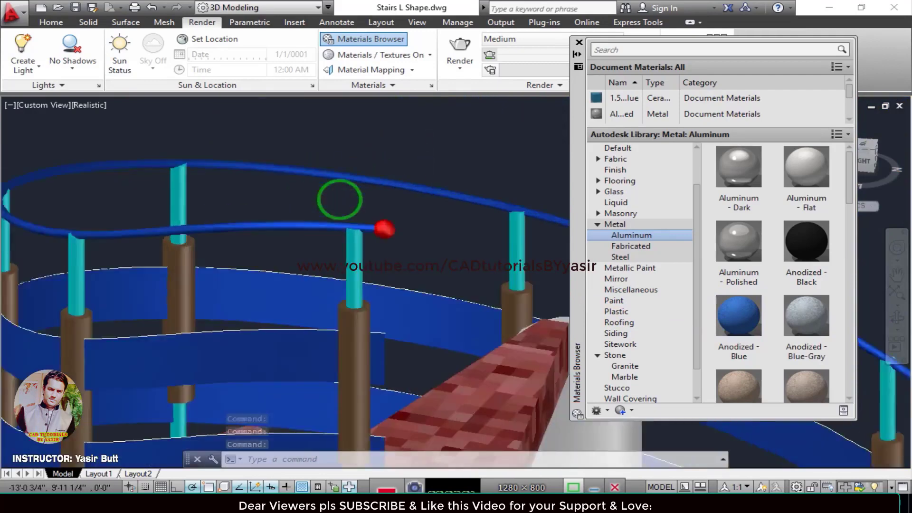
pyautogui.rightClick(734, 315)
pyautogui.click(750, 321)
pyautogui.scroll(-8, 477, 281)
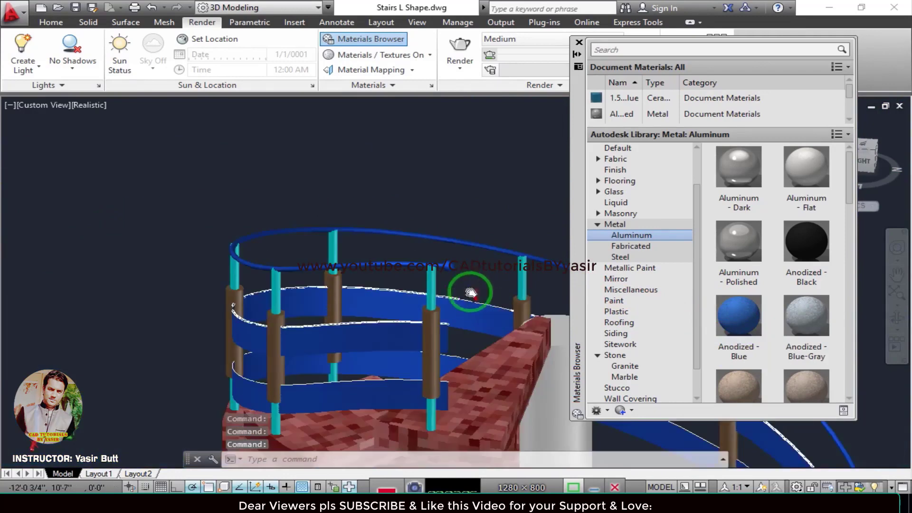
# Assign the Anodized - Black aluminum material to the inner rod of the first baluster at the foot of the stairs.
pyautogui.moveTo(399, 346); pyautogui.dragTo(441, 264, button='middle')
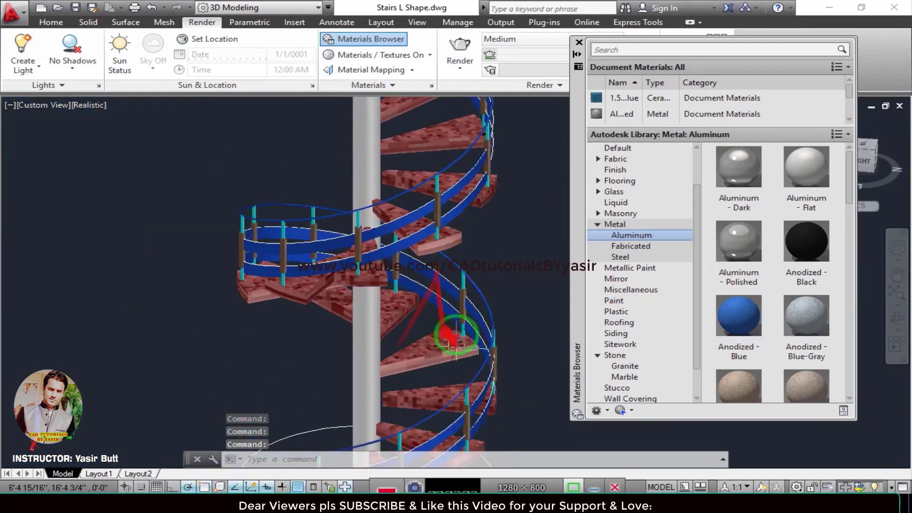
pyautogui.moveTo(456, 389); pyautogui.dragTo(458, 209, button='middle')
pyautogui.scroll(5, 348, 298)
pyautogui.moveTo(306, 288); pyautogui.dragTo(360, 270, button='middle')
pyautogui.scroll(2, 411, 282)
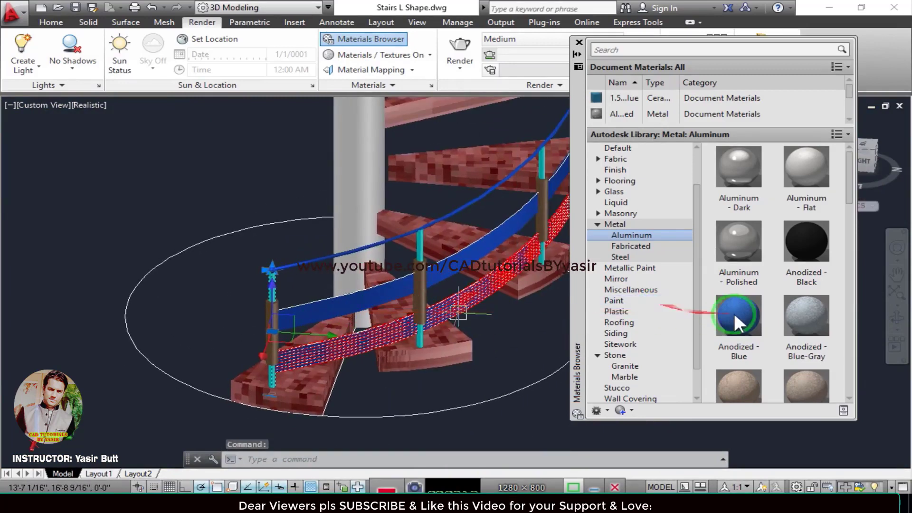
pyautogui.moveTo(734, 313); pyautogui.dragTo(533, 223)
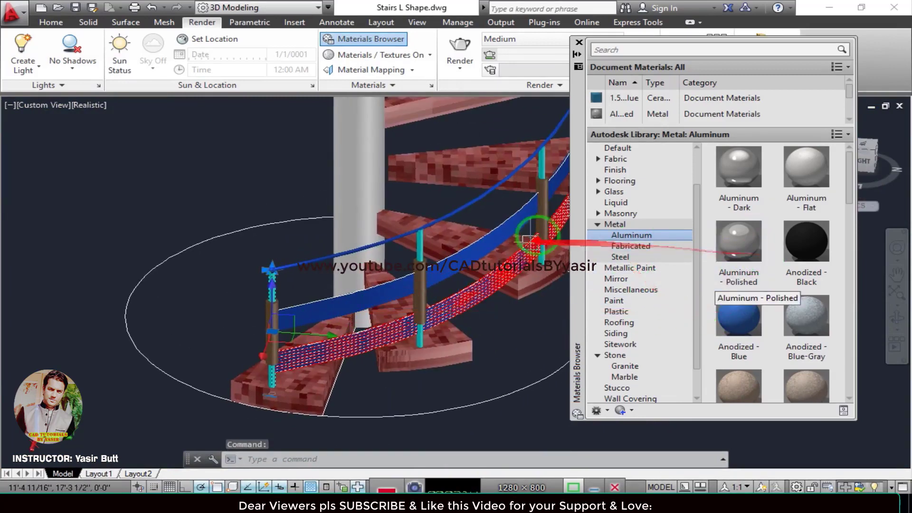
pyautogui.rightClick(817, 235)
pyautogui.click(825, 241)
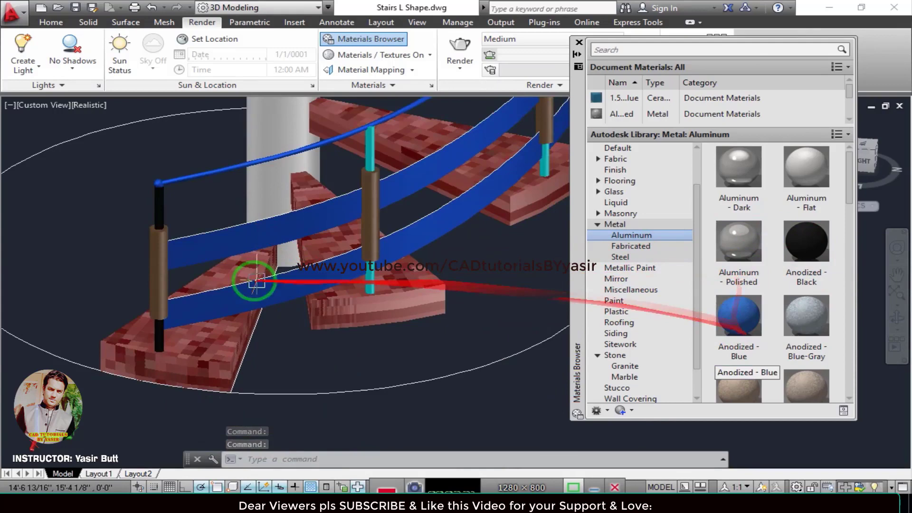
# Assign the Anodized - Bronze aluminum material to the first baluster's inner rod.
pyautogui.click(158, 209)
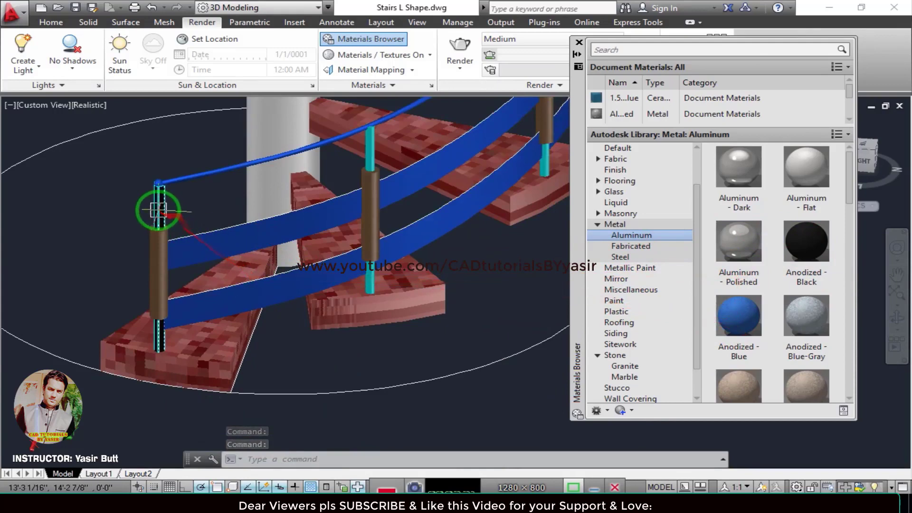
pyautogui.scroll(-1, 765, 393)
pyautogui.rightClick(742, 369)
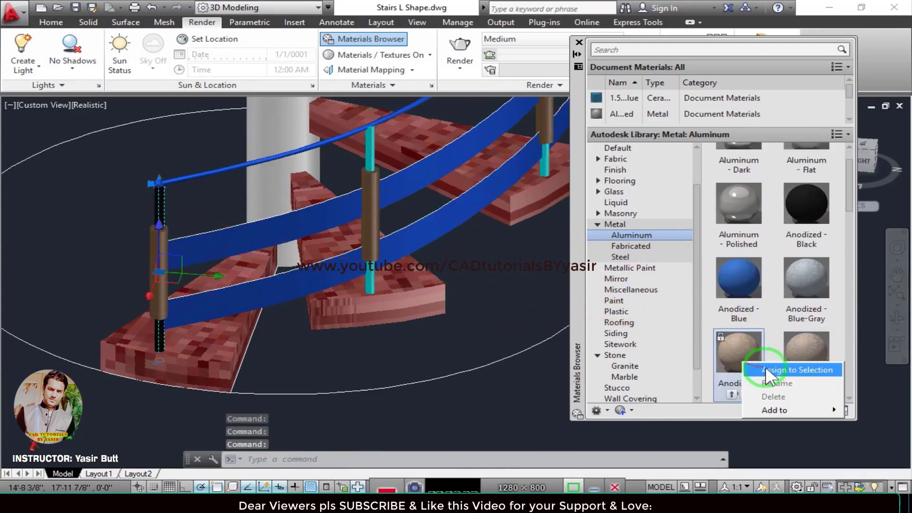
pyautogui.click(767, 366)
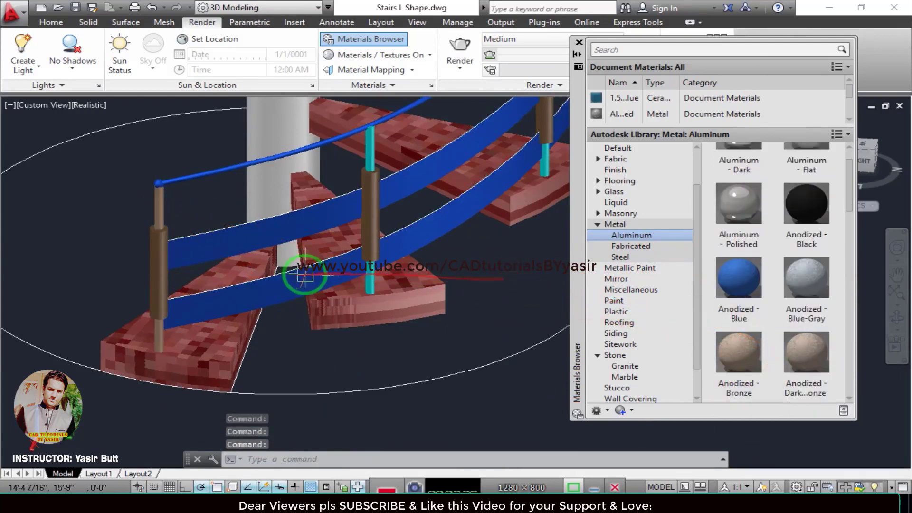
# Select the first baluster's inner rod and show the Steel materials from the Metal category of the Autodesk Library.
pyautogui.scroll(-2, 290, 266)
pyautogui.scroll(1, 224, 255)
pyautogui.click(197, 214)
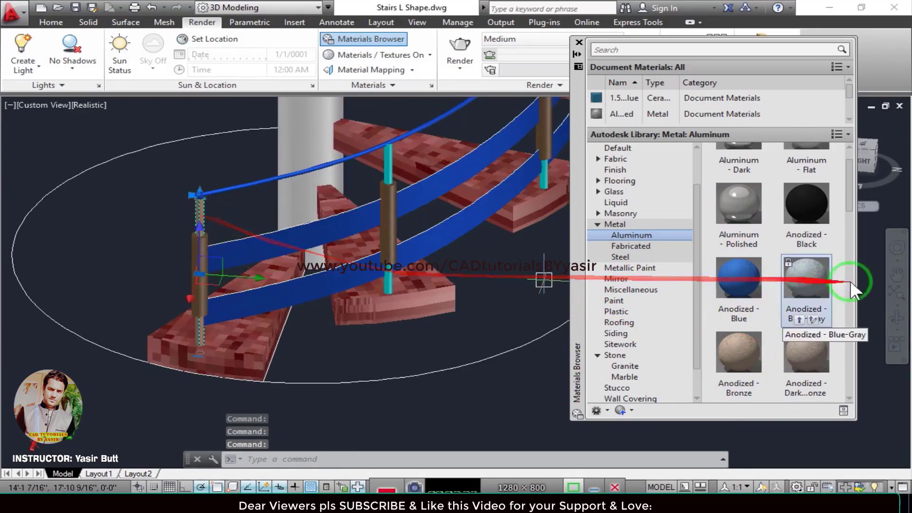
pyautogui.click(626, 256)
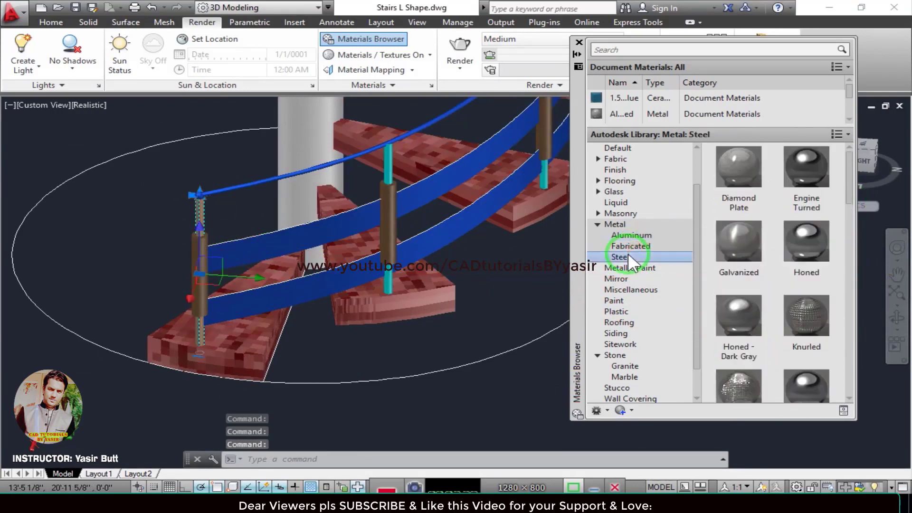
# Assign the Honed steel material to the first baluster's inner rod.
pyautogui.click(805, 241)
pyautogui.rightClick(804, 240)
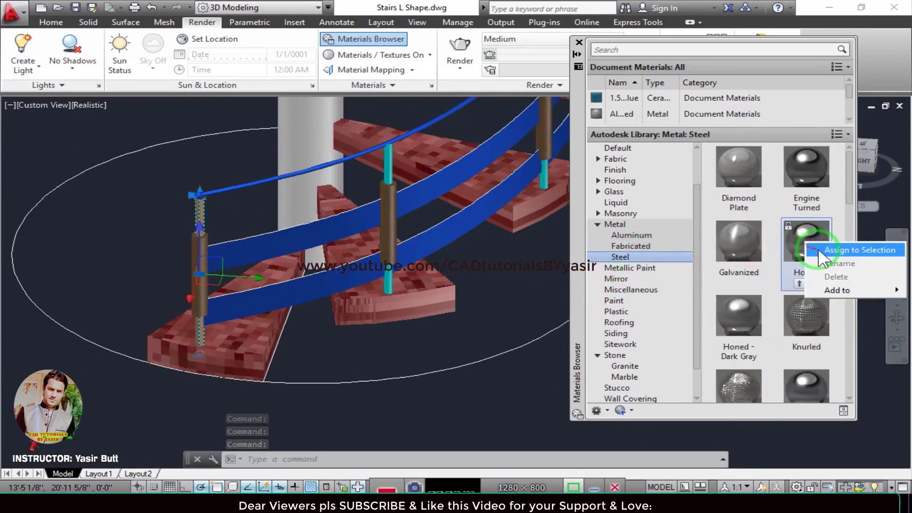
pyautogui.click(817, 249)
pyautogui.click(748, 273)
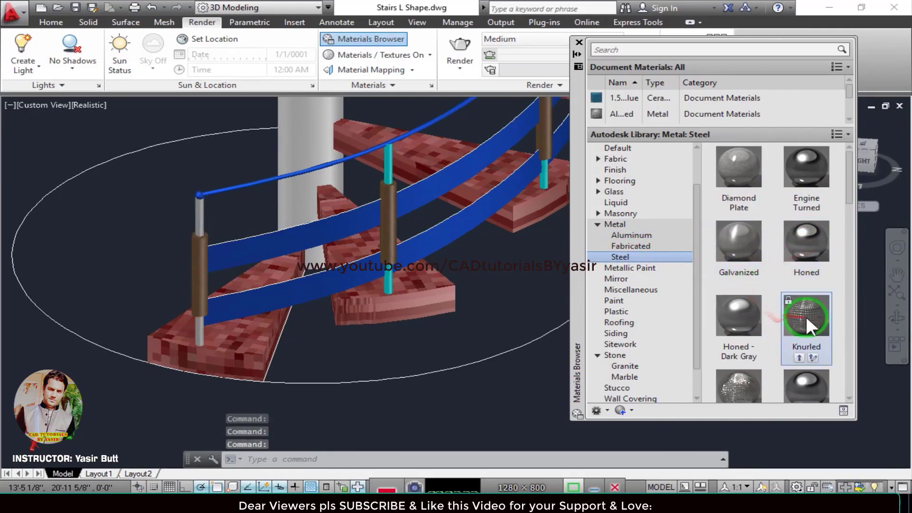
# Assign the Machined 02 steel material to the first baluster's inner rod and clear the selection.
pyautogui.moveTo(805, 316); pyautogui.dragTo(192, 256)
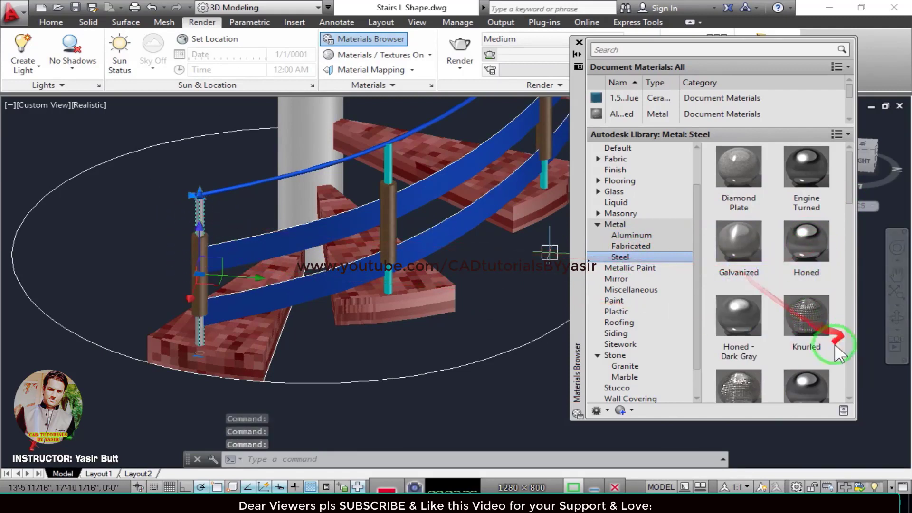
pyautogui.scroll(-1, 827, 332)
pyautogui.rightClick(808, 357)
pyautogui.press('Escape')
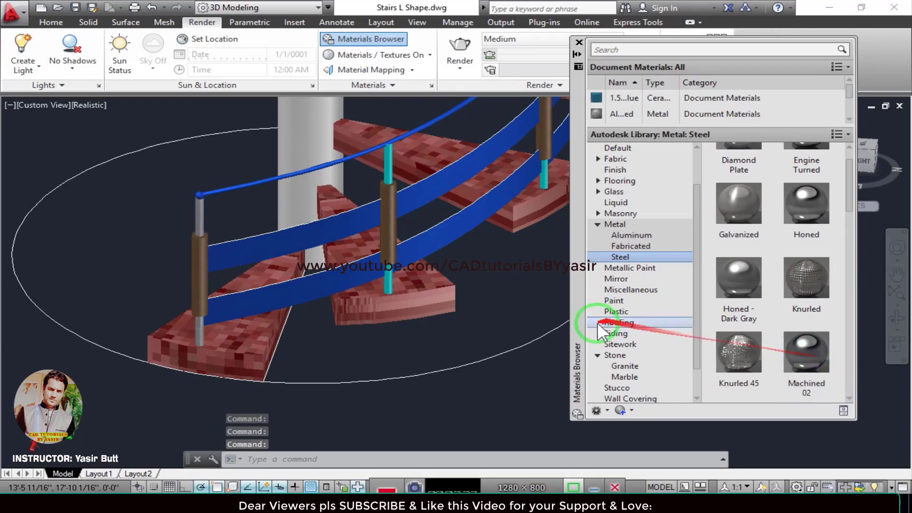
# Match the properties of the first baluster's steel rod to the inner rods of the next two balusters.
pyautogui.moveTo(269, 231); pyautogui.dragTo(287, 327, button='middle')
pyautogui.scroll(3, 243, 302)
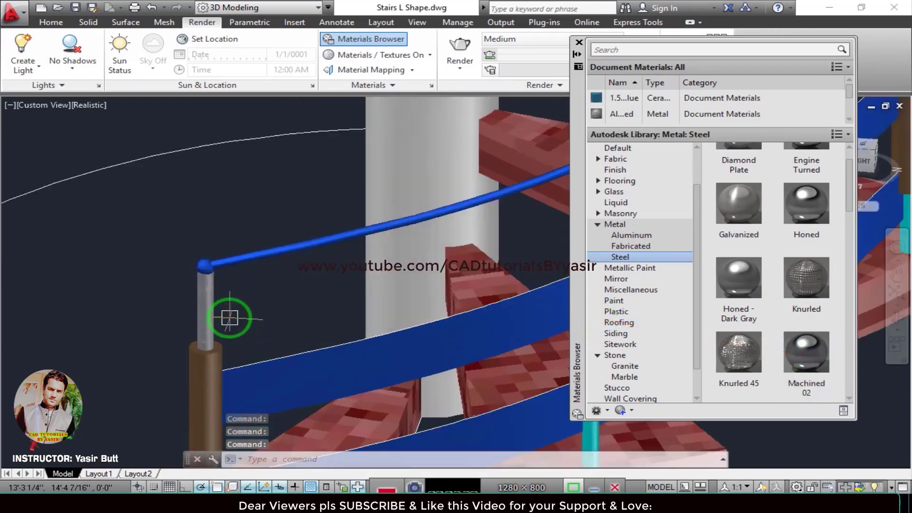
pyautogui.scroll(2, 225, 325)
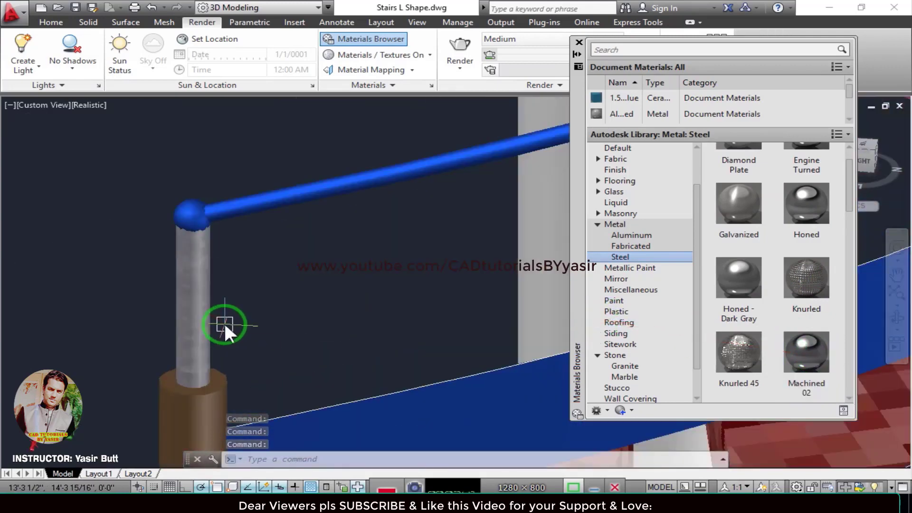
pyautogui.write('ma')
pyautogui.press('Return')
pyautogui.click(204, 311)
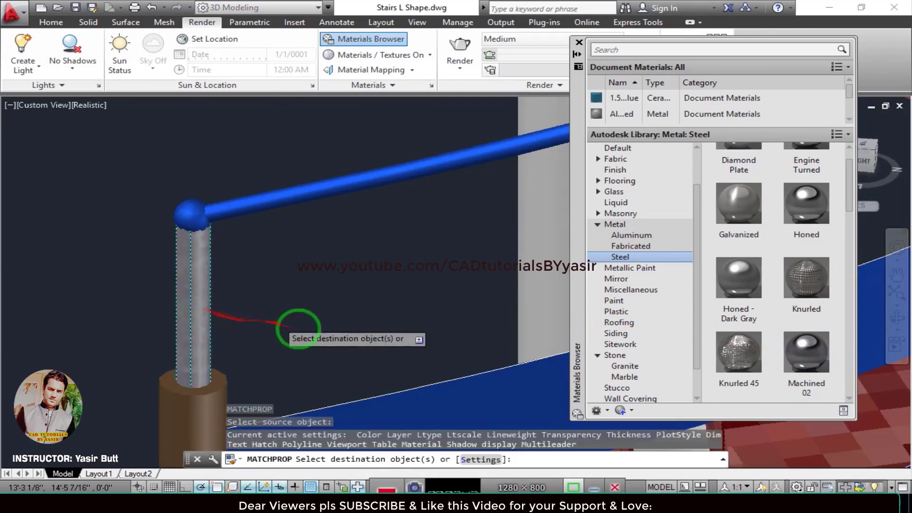
pyautogui.scroll(-4, 409, 327)
pyautogui.moveTo(409, 326); pyautogui.dragTo(1, 291, button='middle')
pyautogui.click(101, 201)
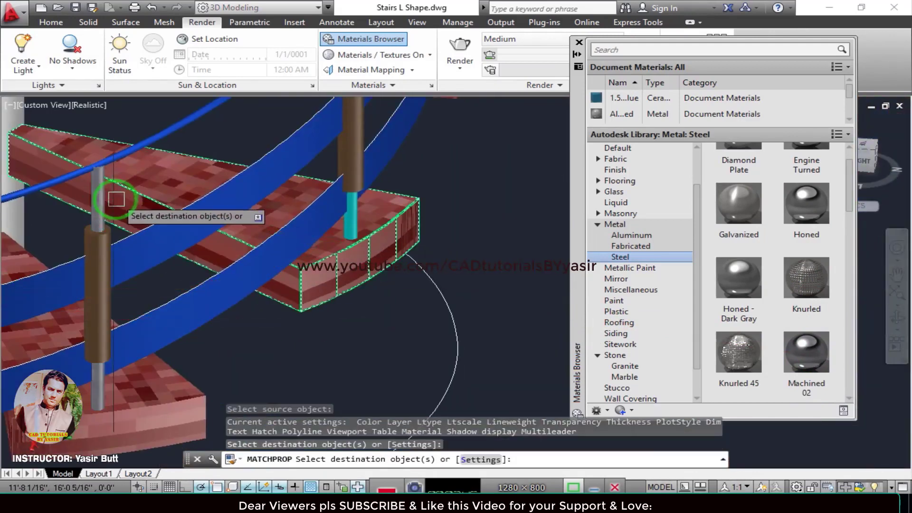
pyautogui.moveTo(299, 219); pyautogui.dragTo(288, 341, button='middle')
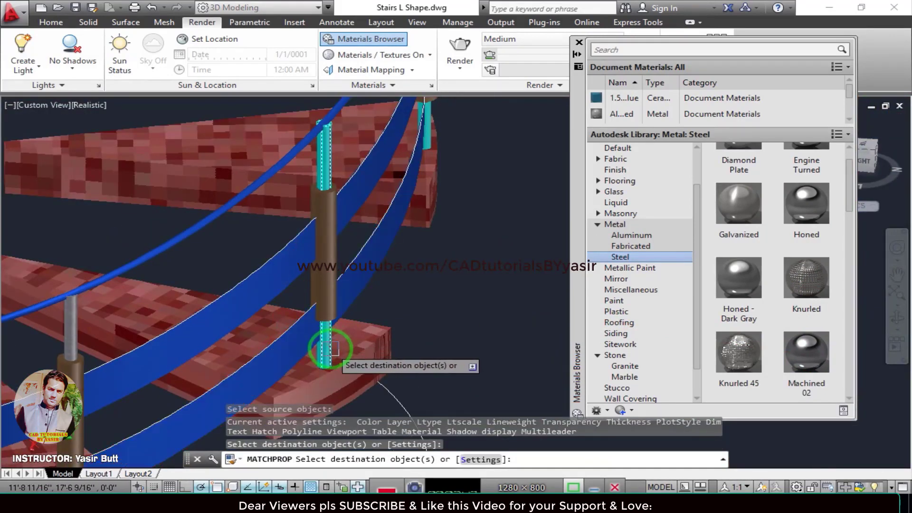
pyautogui.click(333, 349)
# Match the steel rod's properties to the next baluster rod, where the lower flight bends around its outer edge.
pyautogui.scroll(-4, 401, 278)
pyautogui.scroll(5, 322, 351)
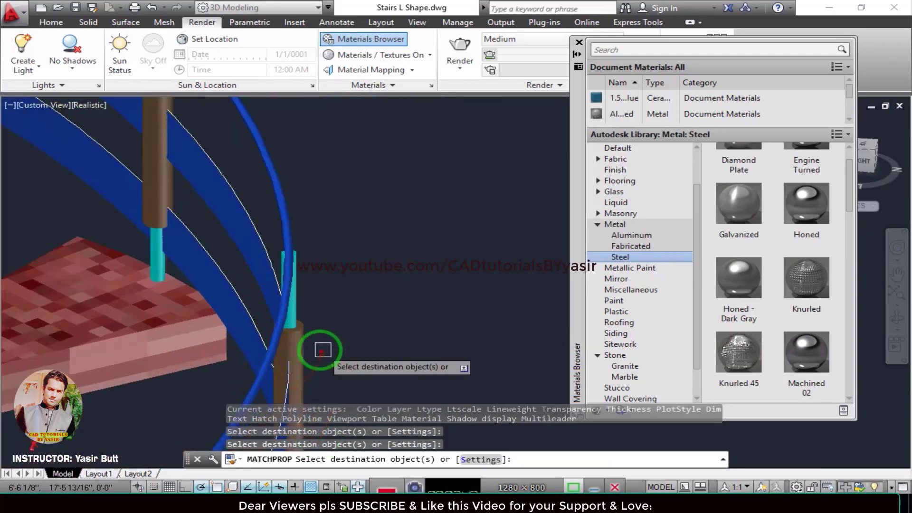
pyautogui.scroll(2, 323, 350)
pyautogui.click(289, 300)
pyautogui.moveTo(219, 232); pyautogui.dragTo(328, 354, button='middle')
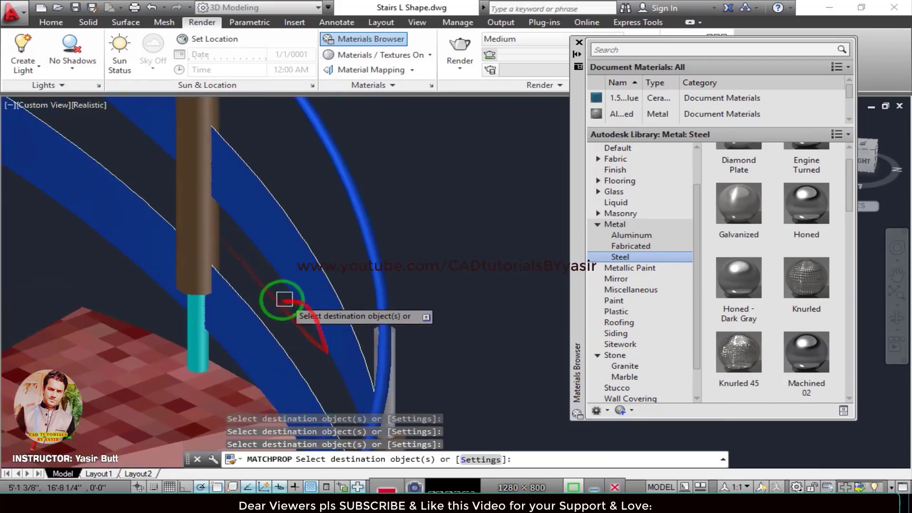
pyautogui.scroll(-3, 195, 332)
pyautogui.scroll(3, 254, 335)
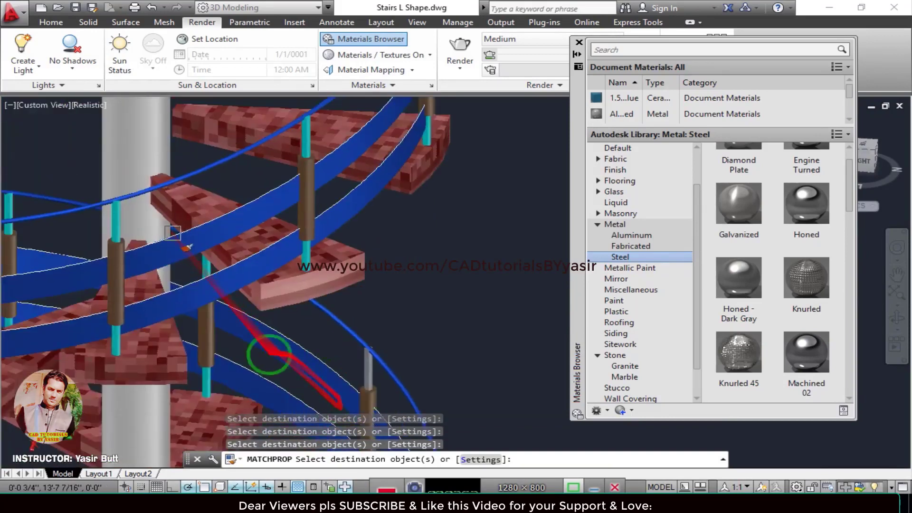
pyautogui.moveTo(158, 335); pyautogui.dragTo(261, 312, button='middle')
pyautogui.scroll(-3, 371, 311)
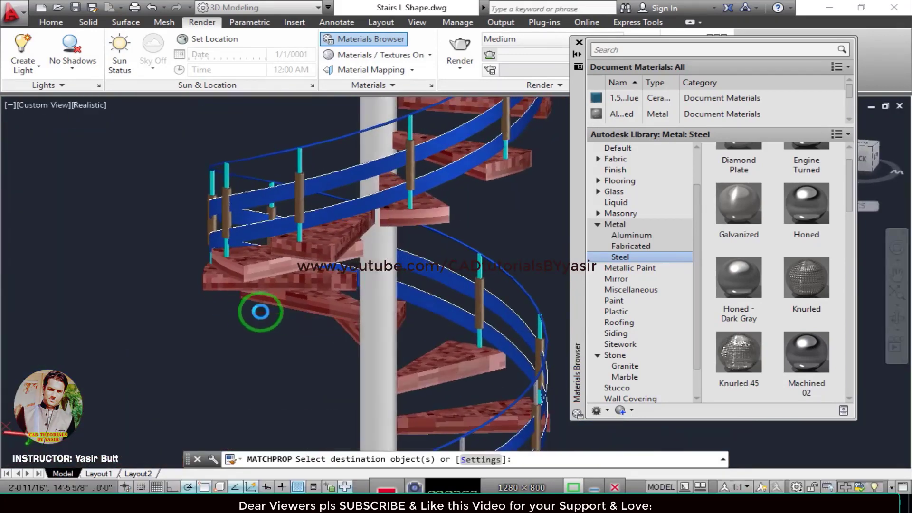
# Continue matching the steel rod's properties to the successive baluster rods up the far side of the spiral.
pyautogui.moveTo(456, 335); pyautogui.dragTo(216, 256, button='middle')
pyautogui.moveTo(261, 316); pyautogui.dragTo(166, 258, button='middle')
pyautogui.scroll(3, 209, 260)
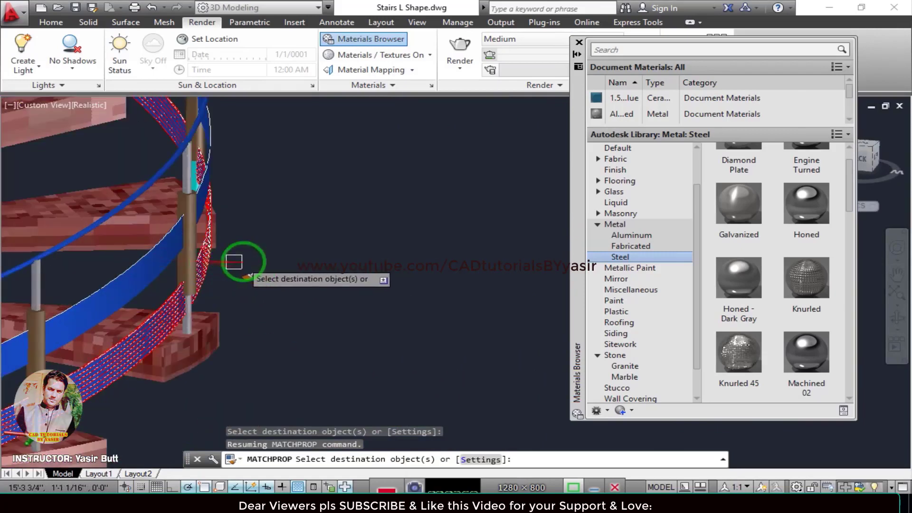
pyautogui.moveTo(294, 290); pyautogui.dragTo(458, 369, button='middle')
pyautogui.keyDown('shift'); pyautogui.moveTo(441, 303); pyautogui.dragTo(319, 302, button='middle'); pyautogui.keyUp('shift')
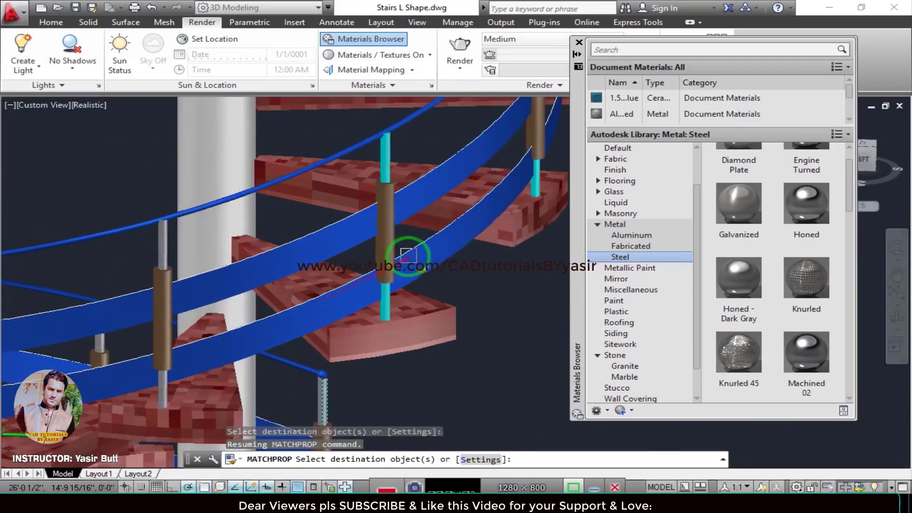
pyautogui.scroll(-2, 430, 254)
pyautogui.moveTo(438, 256); pyautogui.dragTo(236, 301, button='middle')
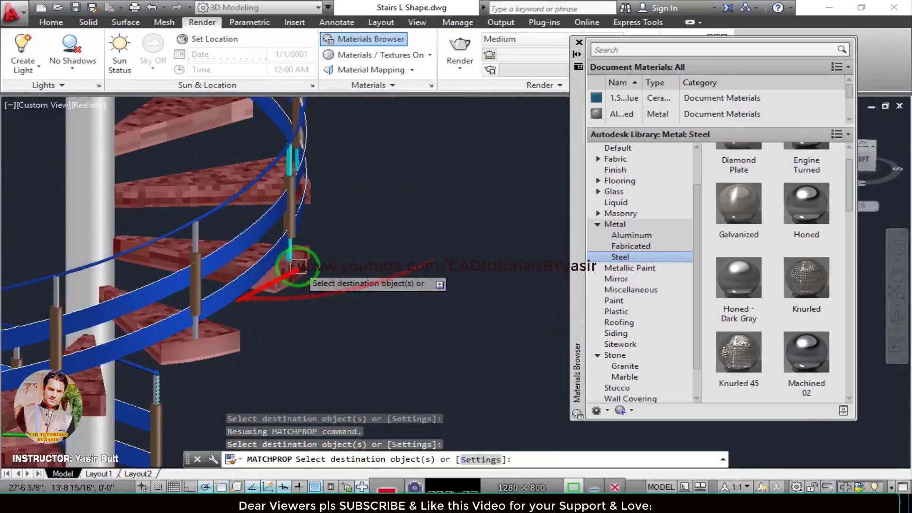
# Match the steel rod's properties to the baluster rods on the front side of the middle flight.
pyautogui.keyDown('shift'); pyautogui.moveTo(383, 244); pyautogui.dragTo(246, 254, button='middle'); pyautogui.keyUp('shift')
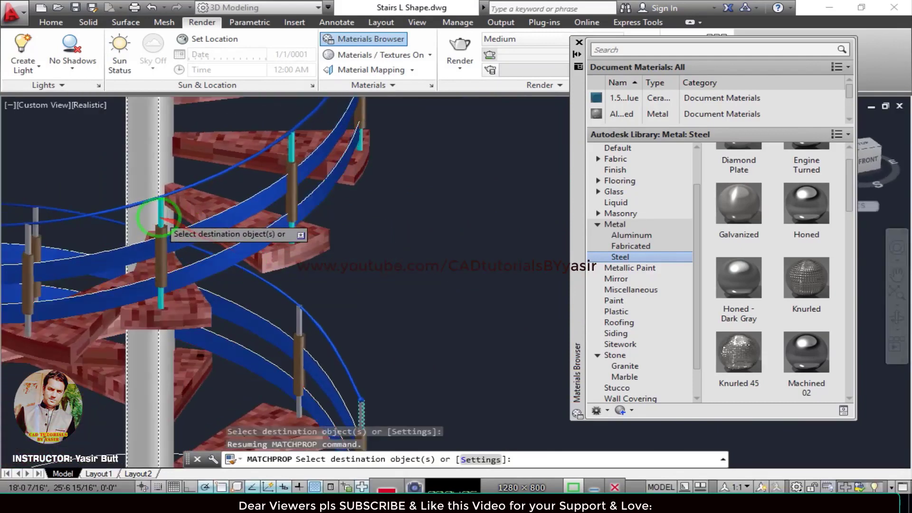
pyautogui.scroll(2, 160, 215)
pyautogui.click(160, 215)
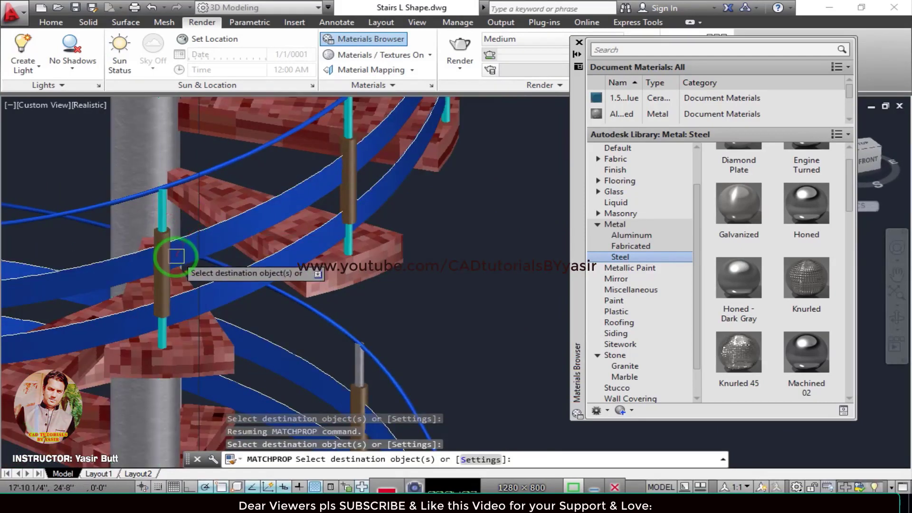
pyautogui.scroll(4, 176, 256)
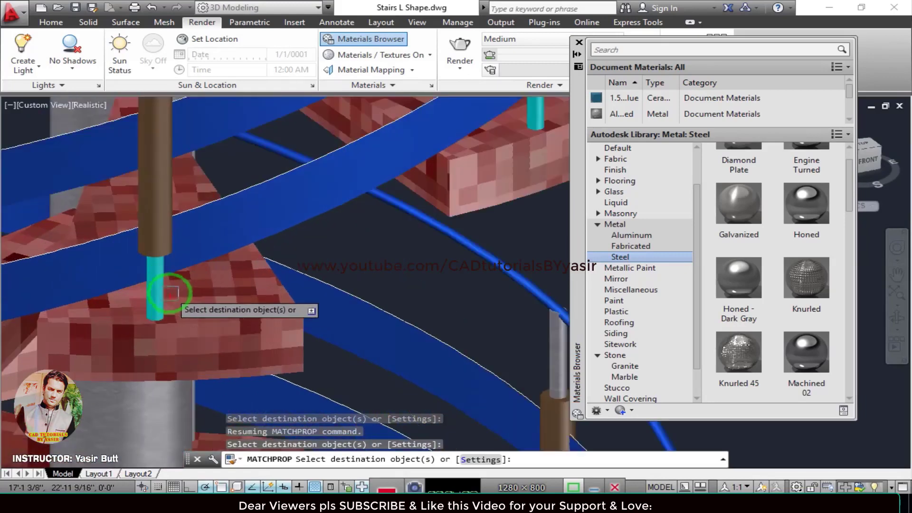
pyautogui.scroll(-5, 318, 291)
pyautogui.scroll(6, 347, 210)
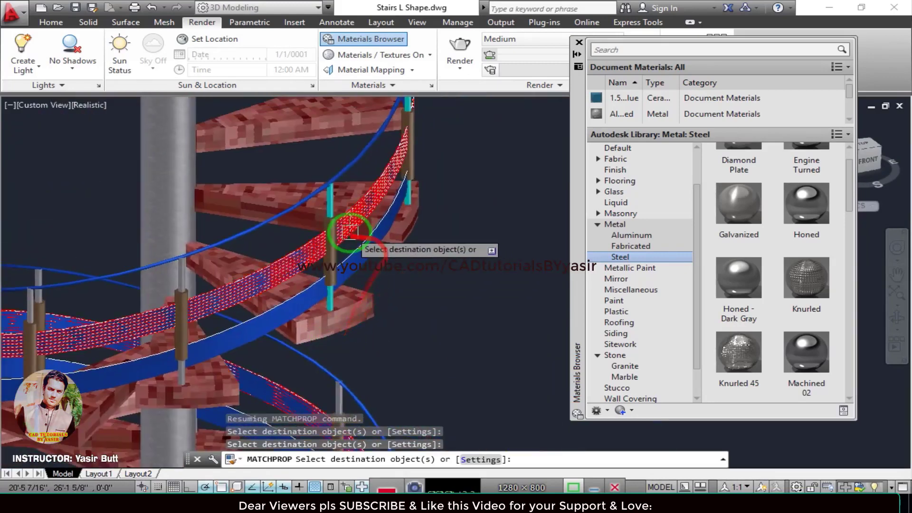
pyautogui.click(312, 170)
pyautogui.scroll(-4, 412, 252)
# Match the steel rod's properties to the baluster rods on the right side of the spiral.
pyautogui.moveTo(457, 225); pyautogui.dragTo(335, 318, button='middle')
pyautogui.keyDown('shift'); pyautogui.moveTo(442, 270); pyautogui.dragTo(287, 278, button='middle'); pyautogui.keyUp('shift')
pyautogui.scroll(6, 238, 245)
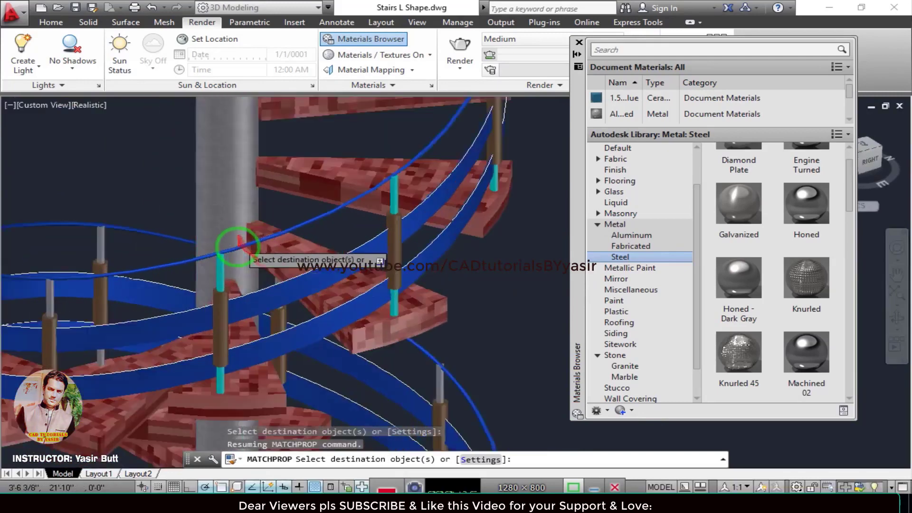
pyautogui.keyDown('shift'); pyautogui.moveTo(426, 291); pyautogui.dragTo(387, 214, button='middle'); pyautogui.keyUp('shift')
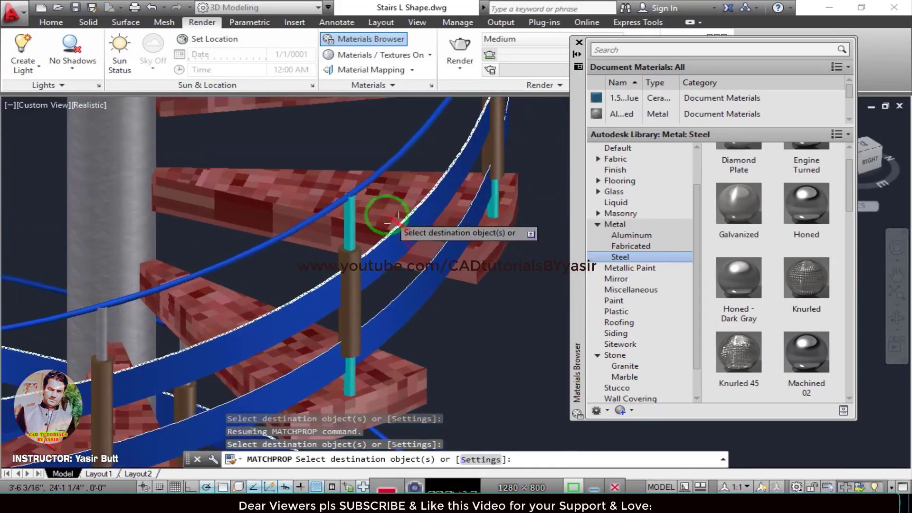
pyautogui.scroll(-5, 497, 251)
# Match the steel rod's properties to the successive baluster rods around the back side of the spiral.
pyautogui.keyDown('shift'); pyautogui.moveTo(494, 256); pyautogui.dragTo(372, 267, button='middle'); pyautogui.keyUp('shift')
pyautogui.scroll(6, 365, 238)
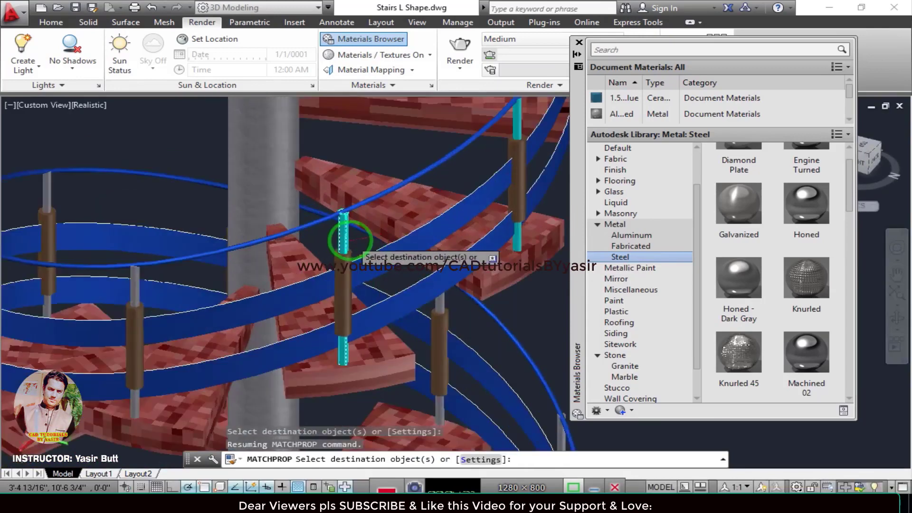
pyautogui.scroll(-5, 434, 243)
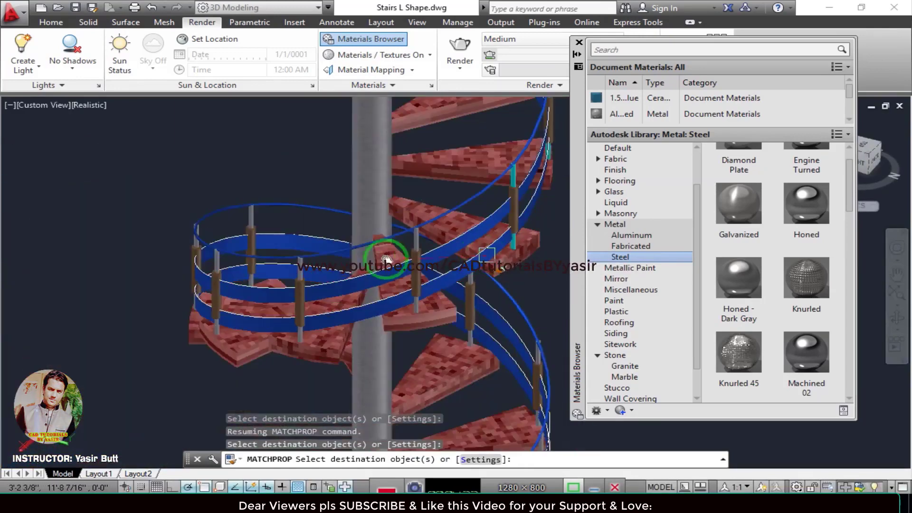
pyautogui.scroll(7, 397, 190)
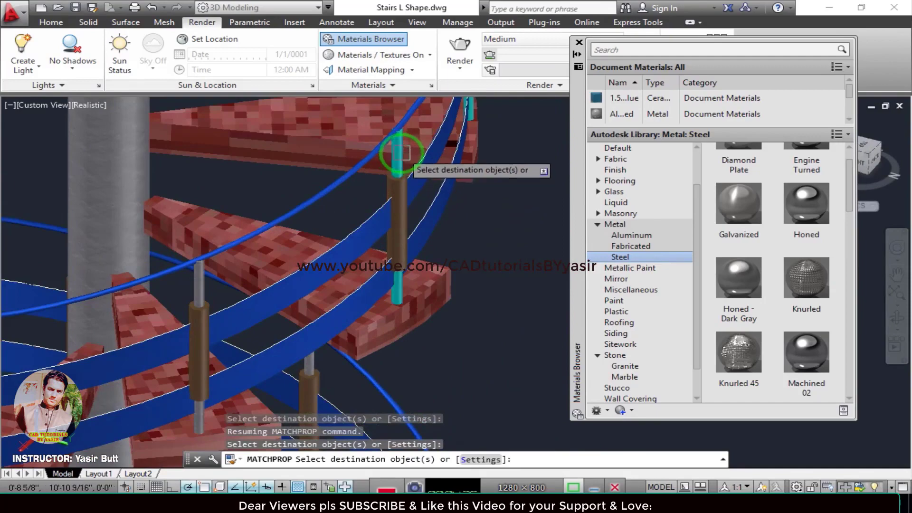
pyautogui.scroll(-6, 437, 260)
pyautogui.keyDown('shift'); pyautogui.moveTo(469, 258); pyautogui.dragTo(336, 268, button='middle'); pyautogui.keyUp('shift')
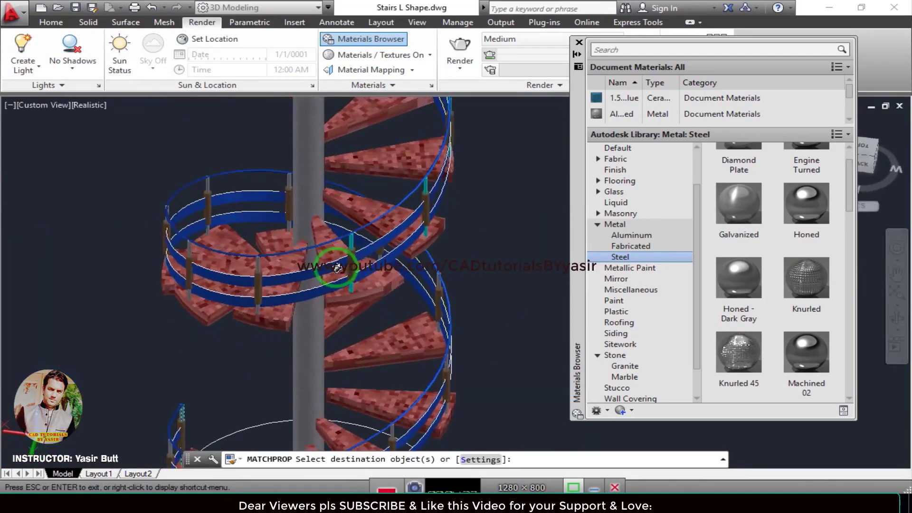
pyautogui.scroll(5, 350, 235)
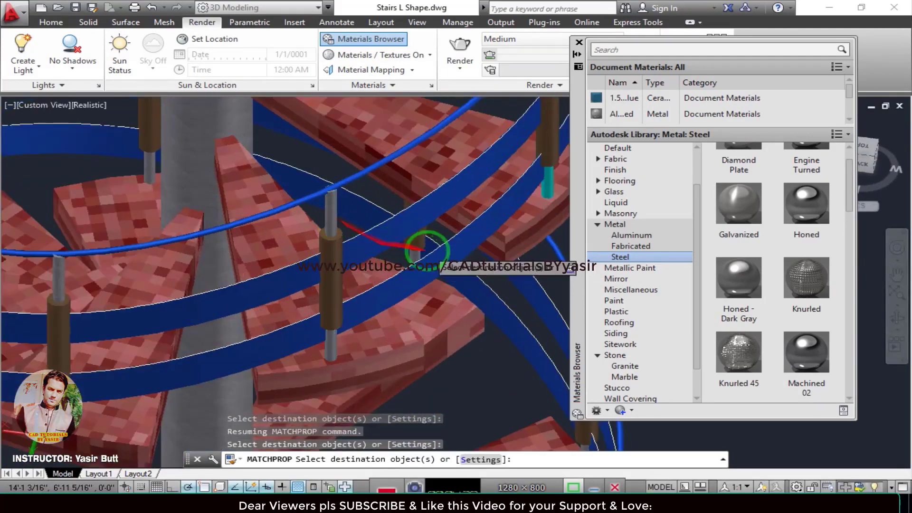
pyautogui.scroll(-5, 427, 250)
pyautogui.scroll(6, 342, 228)
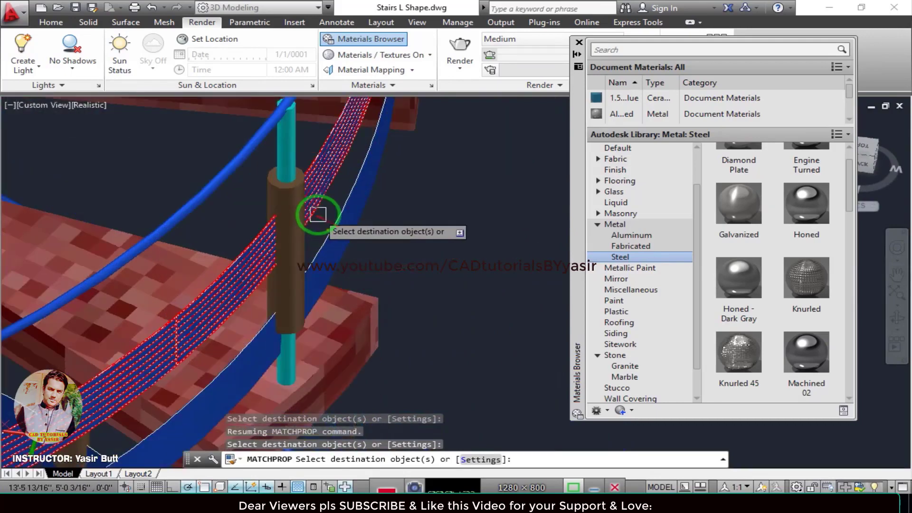
pyautogui.scroll(-5, 326, 224)
# Match the steel rod's properties to the baluster rods on the left side of the upper flight.
pyautogui.keyDown('shift'); pyautogui.moveTo(386, 220); pyautogui.dragTo(254, 256, button='middle'); pyautogui.keyUp('shift')
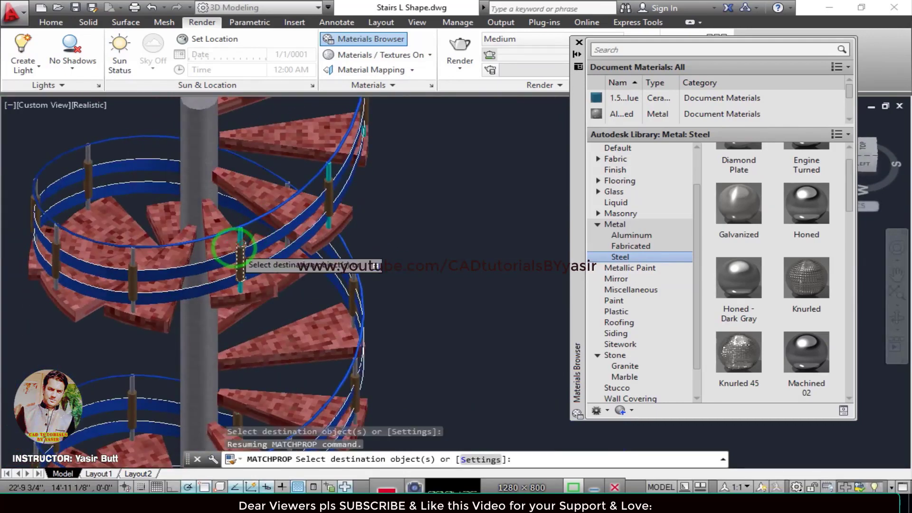
pyautogui.scroll(5, 256, 251)
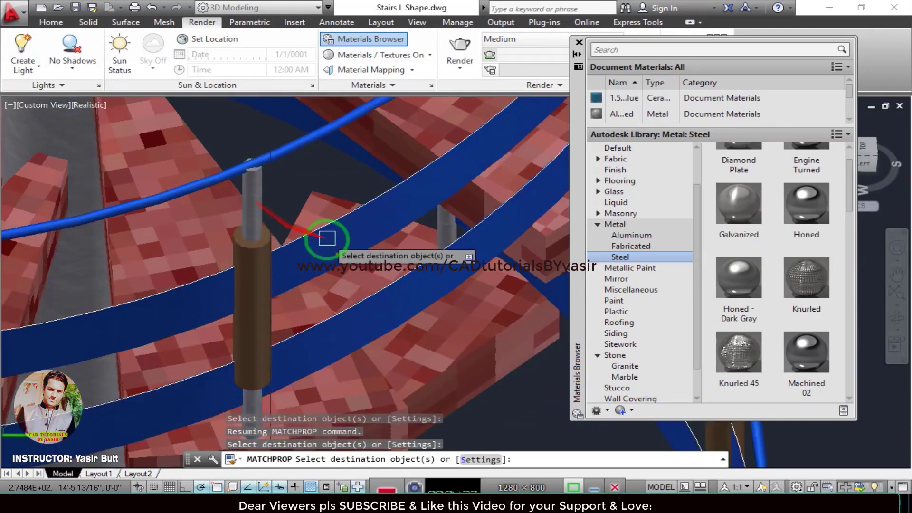
pyautogui.scroll(-2, 327, 238)
pyautogui.moveTo(417, 213); pyautogui.dragTo(315, 305, button='middle')
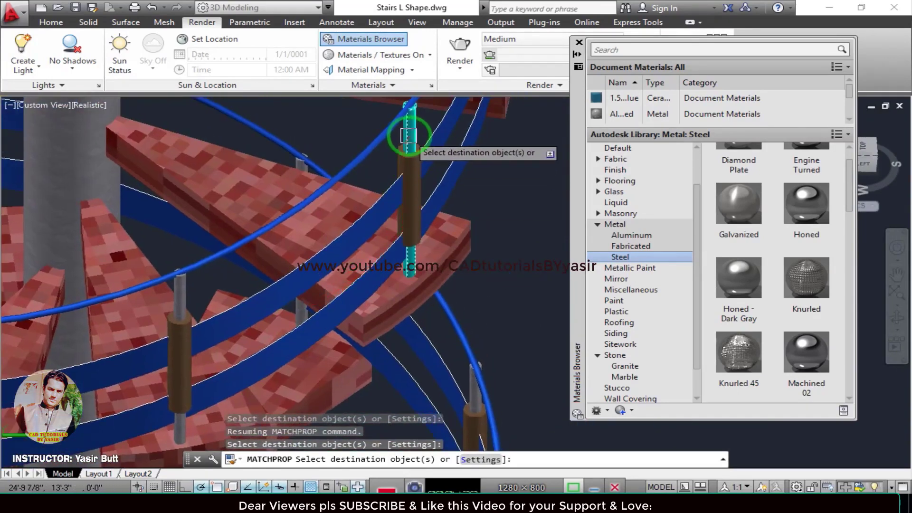
pyautogui.scroll(-4, 409, 136)
# Match the steel rod's properties to the baluster rods on the front side of the topmost turn.
pyautogui.keyDown('shift'); pyautogui.moveTo(387, 213); pyautogui.dragTo(255, 238, button='middle'); pyautogui.keyUp('shift')
pyautogui.scroll(4, 240, 300)
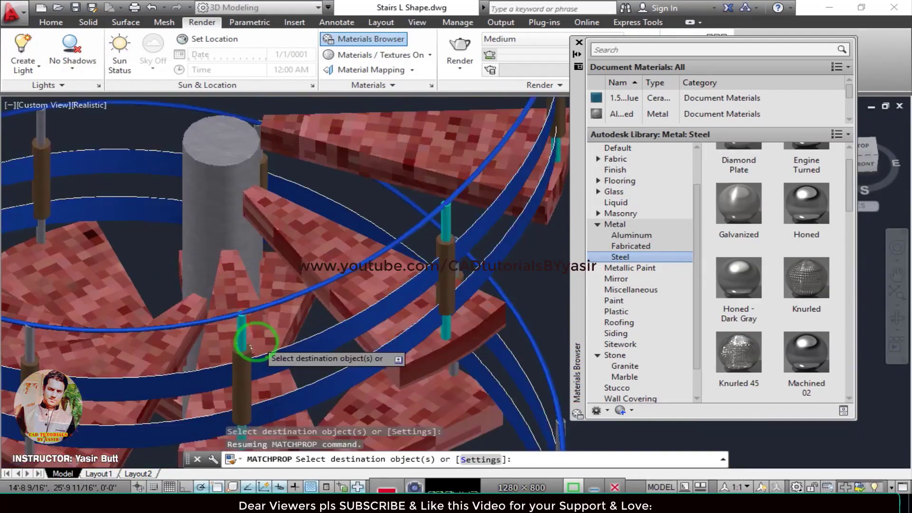
pyautogui.scroll(2, 251, 348)
pyautogui.moveTo(431, 289); pyautogui.dragTo(196, 323, button='middle')
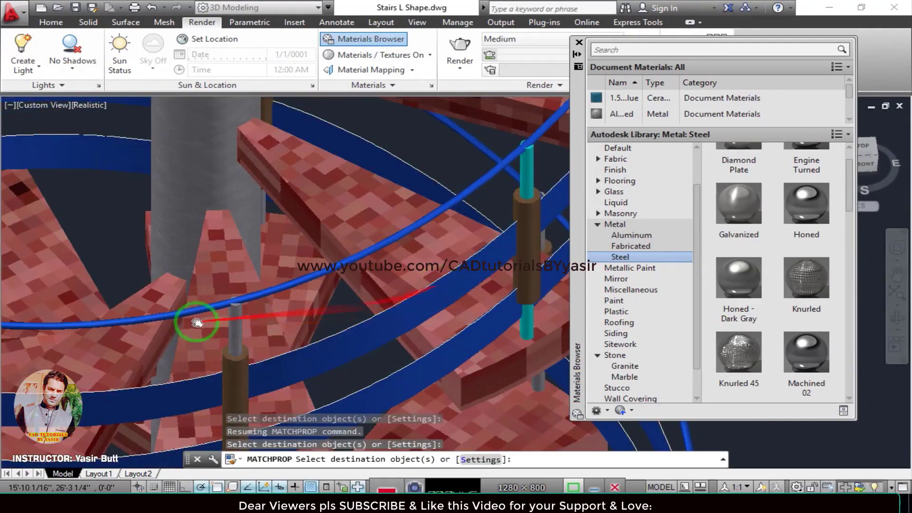
pyautogui.click(296, 210)
pyautogui.scroll(-4, 335, 318)
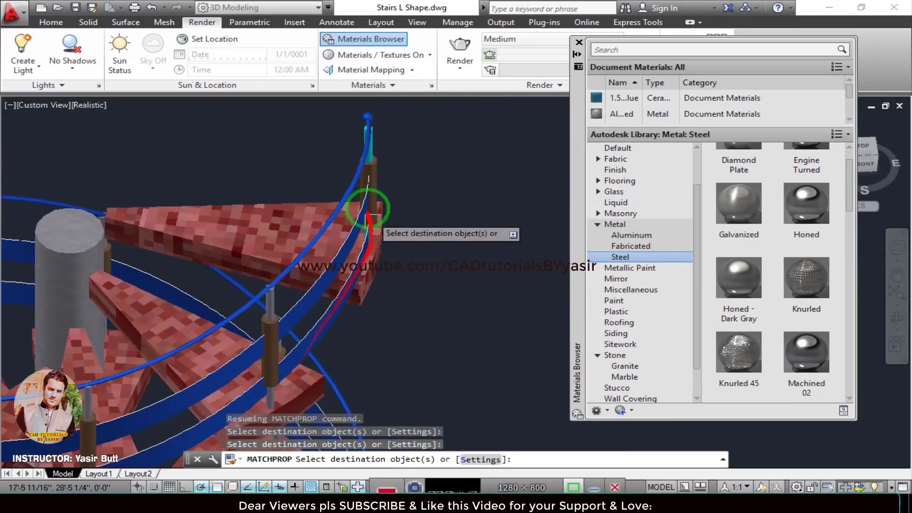
# Match the steel rod's properties to the last baluster rods at the top of the staircase and end property matching.
pyautogui.scroll(3, 383, 184)
pyautogui.keyDown('shift'); pyautogui.moveTo(417, 196); pyautogui.dragTo(366, 202, button='middle'); pyautogui.keyUp('shift')
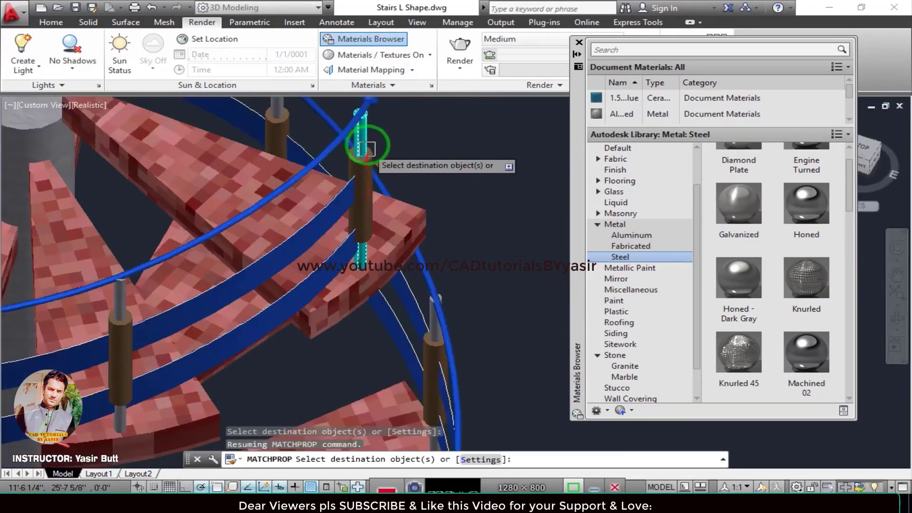
pyautogui.click(364, 143)
pyautogui.scroll(-2, 351, 262)
pyautogui.scroll(-5, 351, 266)
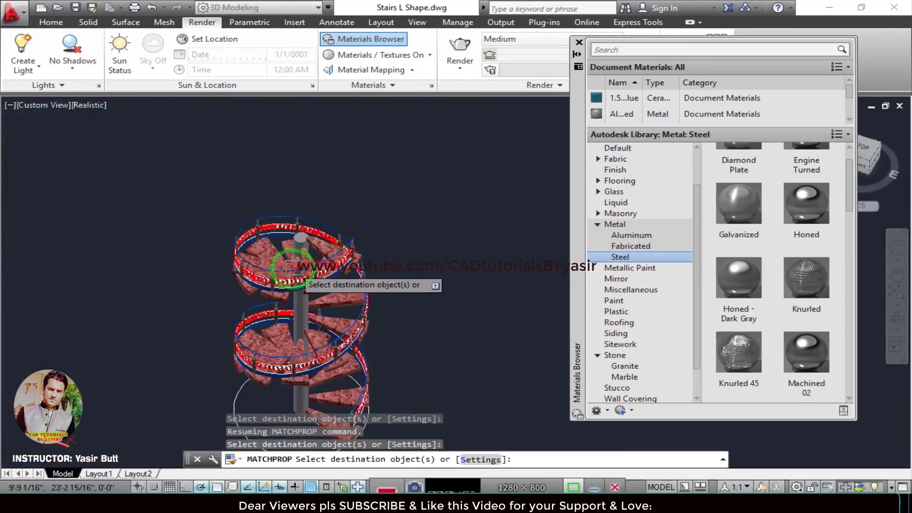
pyautogui.press('Escape')
# Set the staircase view to SE Isometric.
pyautogui.click(65, 104)
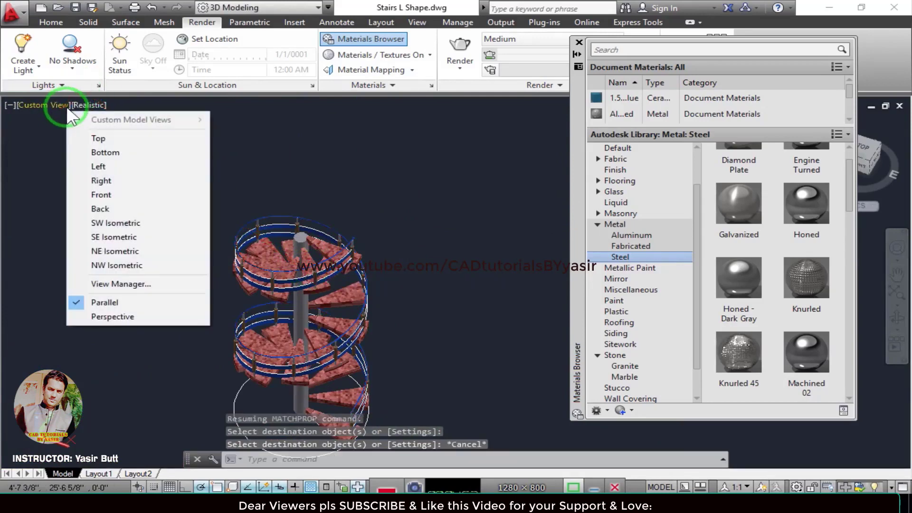
pyautogui.click(112, 233)
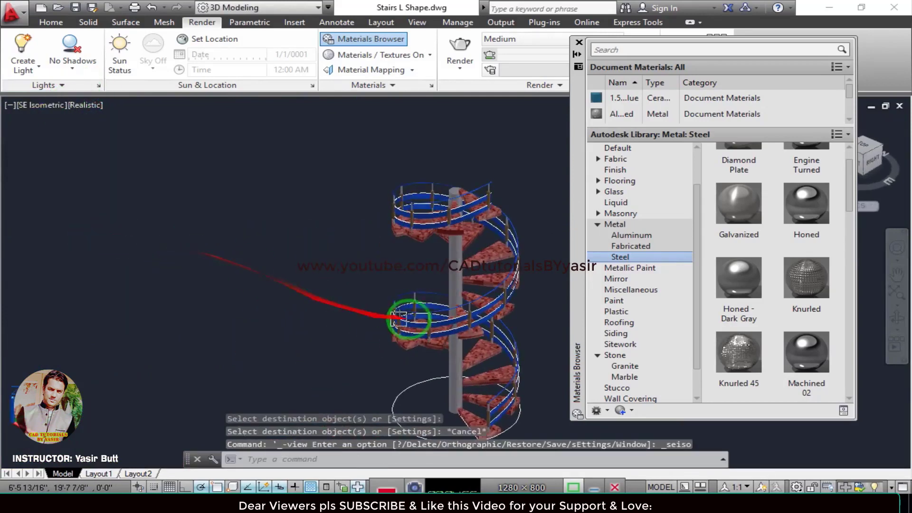
pyautogui.scroll(4, 256, 335)
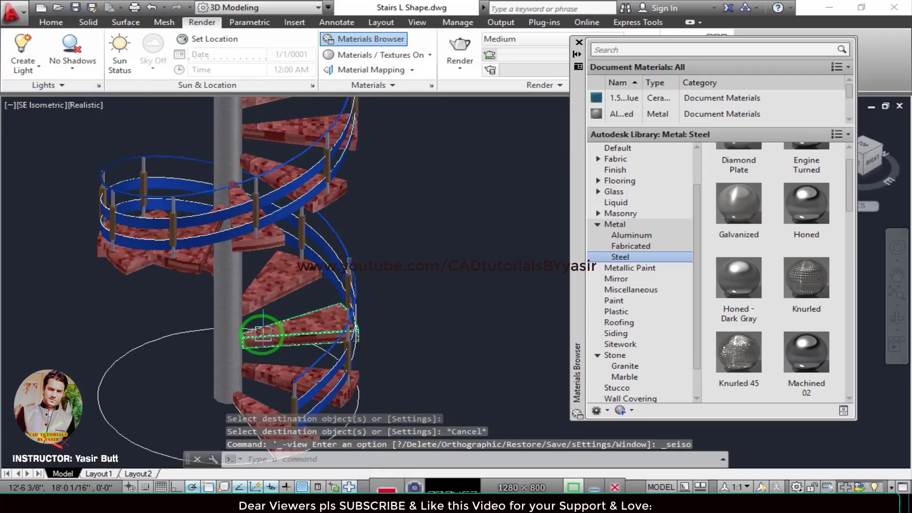
pyautogui.scroll(3, 169, 291)
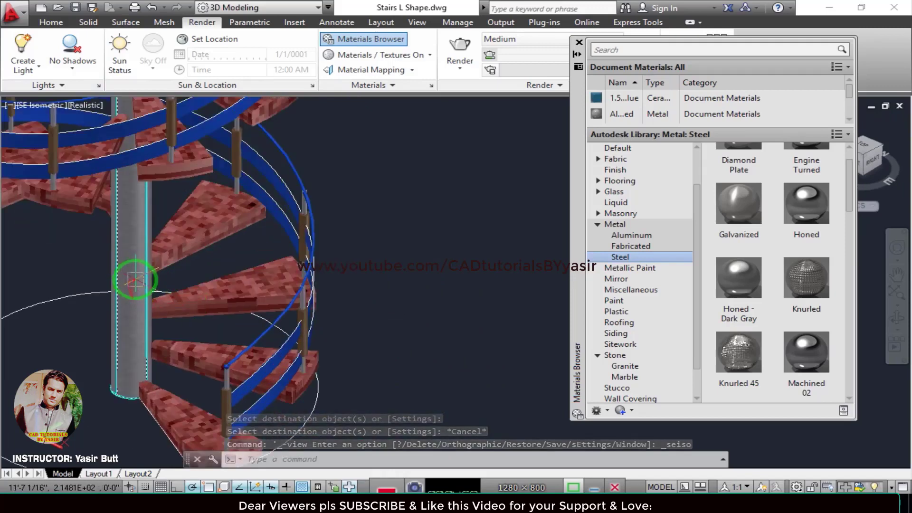
# Assign the Steel - Polished material to the central column.
pyautogui.click(135, 280)
pyautogui.moveTo(849, 214); pyautogui.dragTo(850, 387)
pyautogui.click(815, 350)
pyautogui.rightClick(815, 350)
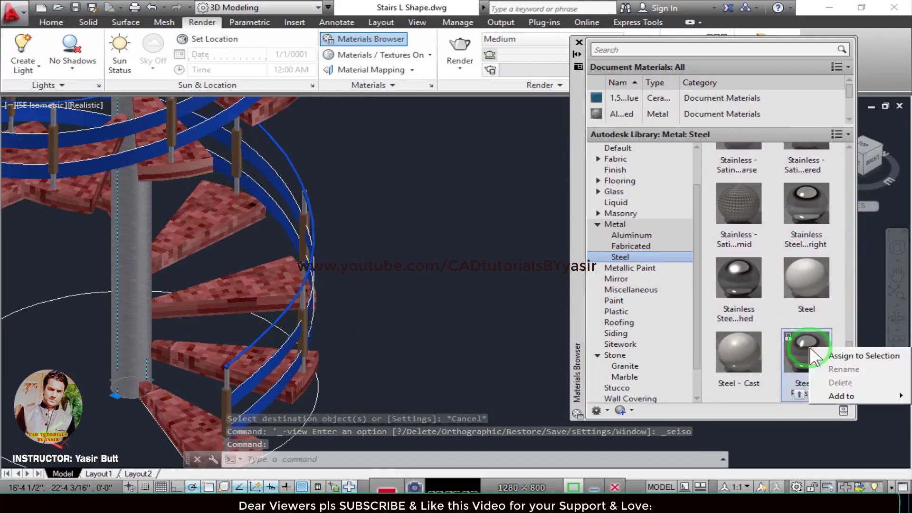
pyautogui.moveTo(825, 354); pyautogui.dragTo(257, 269)
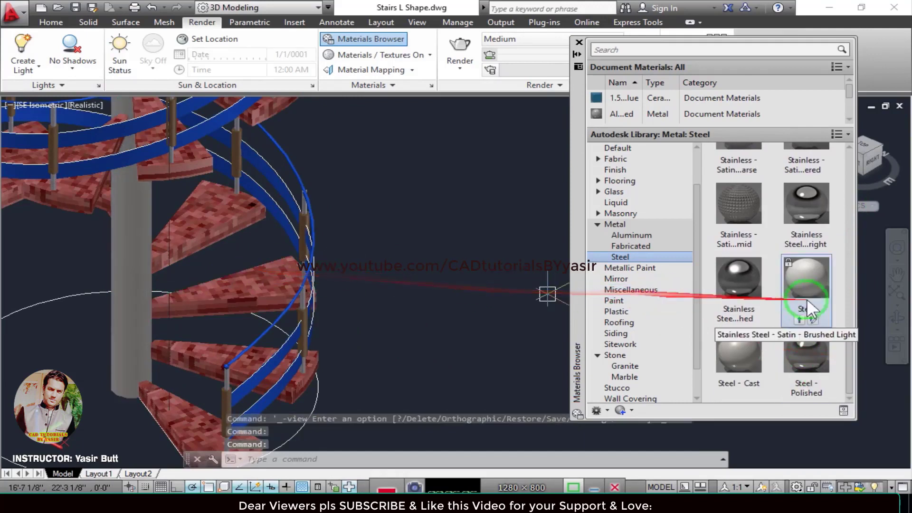
# Try a reflective stainless steel material from the Steel category on the central column.
pyautogui.rightClick(732, 274)
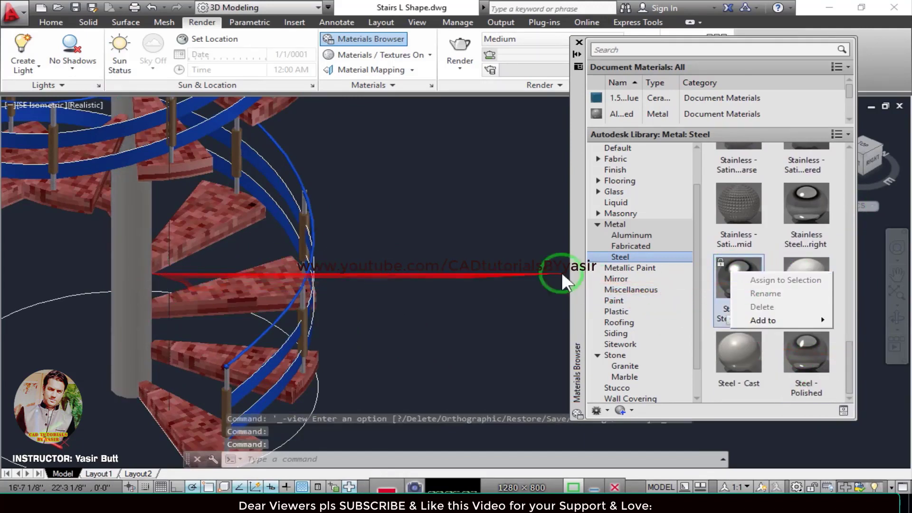
pyautogui.moveTo(749, 269); pyautogui.dragTo(214, 288)
pyautogui.scroll(-3, 190, 285)
pyautogui.moveTo(277, 325); pyautogui.dragTo(310, 353, button='middle')
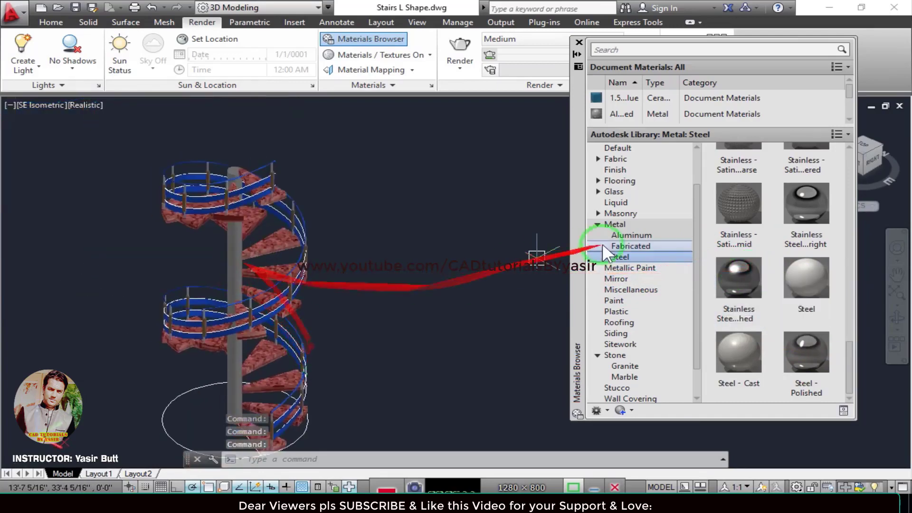
# Apply the first aluminum frame material from the Fabricated metals to the central column.
pyautogui.click(647, 247)
pyautogui.moveTo(731, 205); pyautogui.dragTo(233, 267)
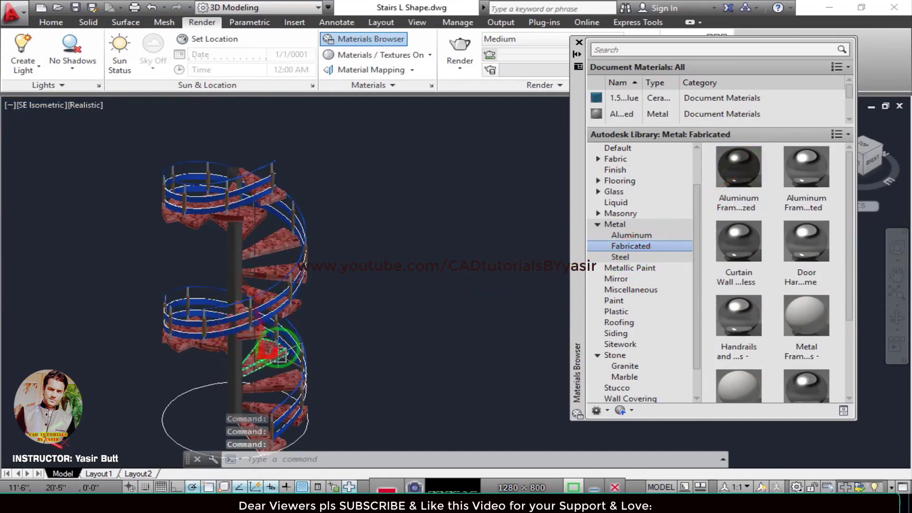
# Apply the Stairs - Galvanized material from the Fabricated metals to the central column.
pyautogui.moveTo(273, 351); pyautogui.dragTo(274, 258, button='middle')
pyautogui.scroll(-1, 765, 375)
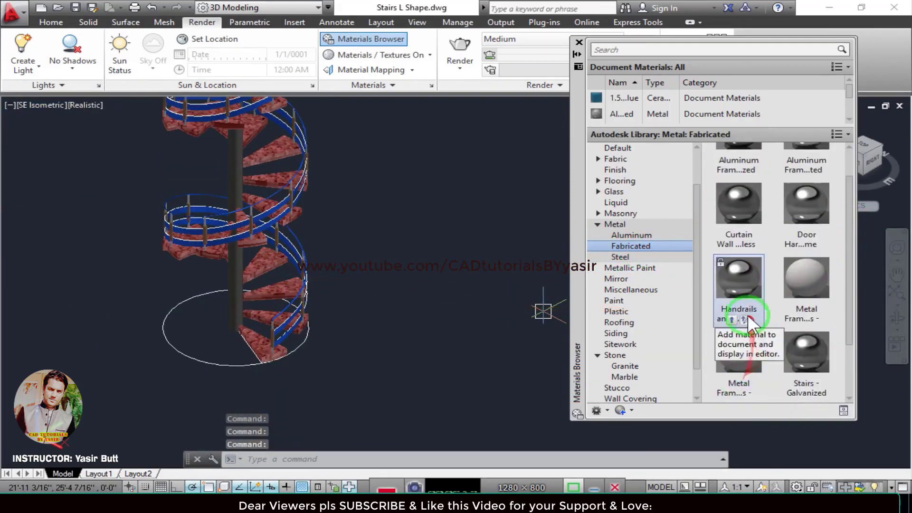
pyautogui.moveTo(803, 350); pyautogui.dragTo(234, 286)
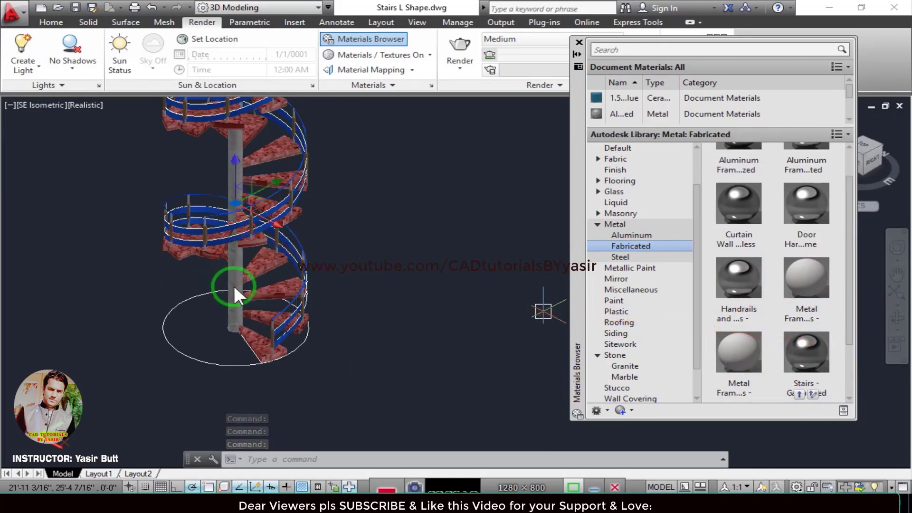